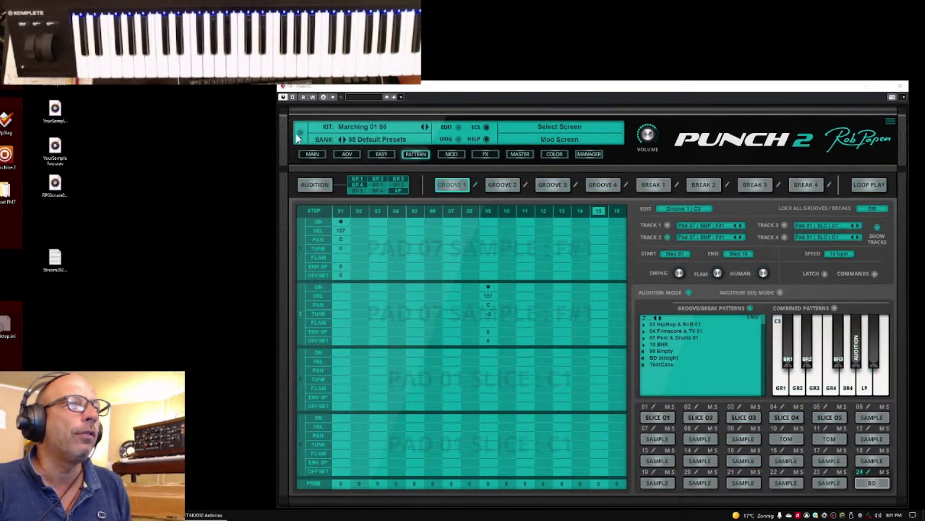
Inspect the waveform slices assigned to pads 01, 02 and 03 in the advanced view.
click(311, 154)
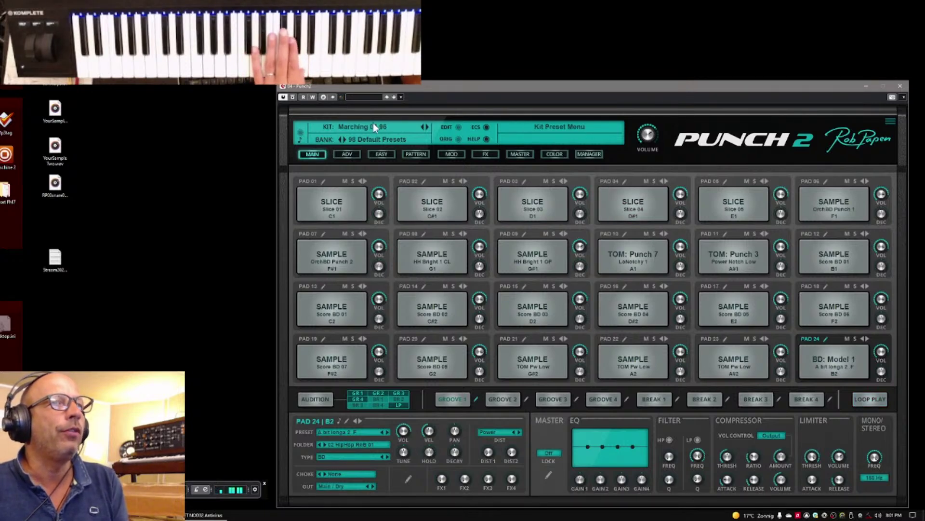
click(323, 181)
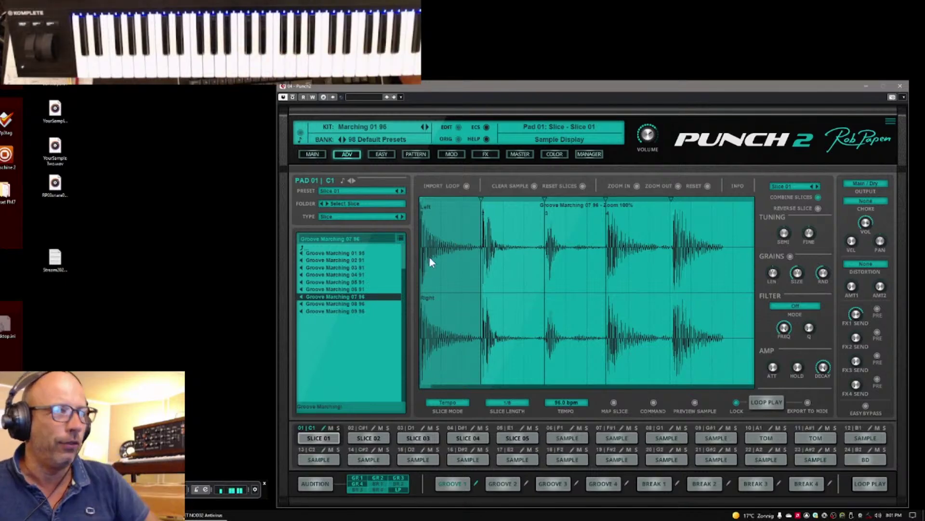
click(355, 181)
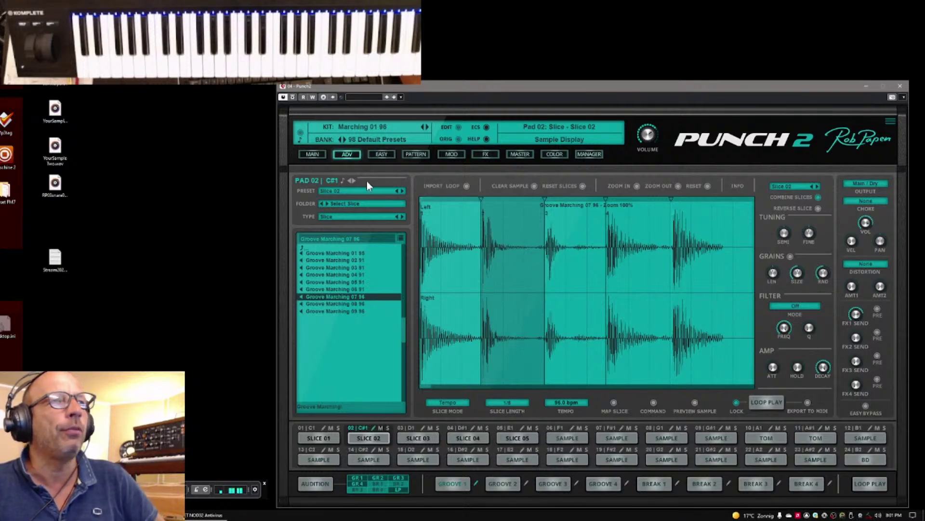
click(352, 181)
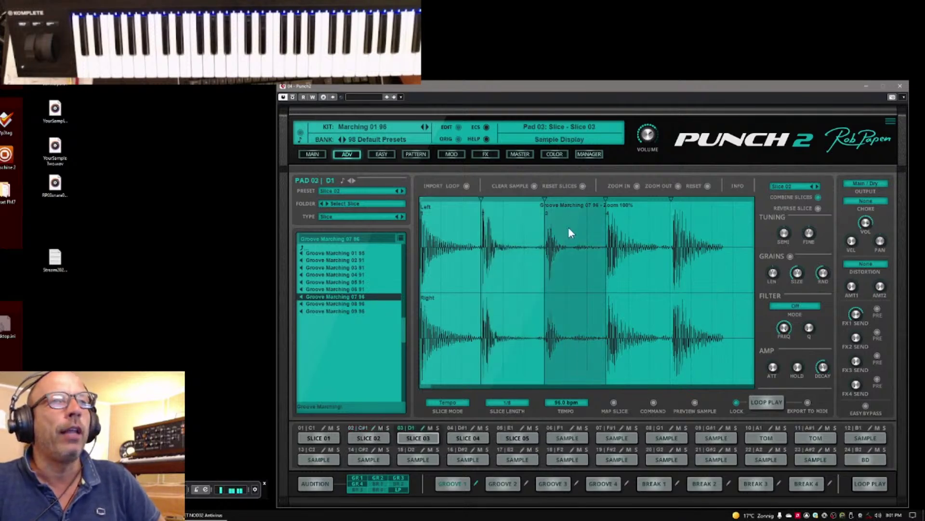
Set pad 03's preset to Slice 05 and return to pad 01.
click(402, 191)
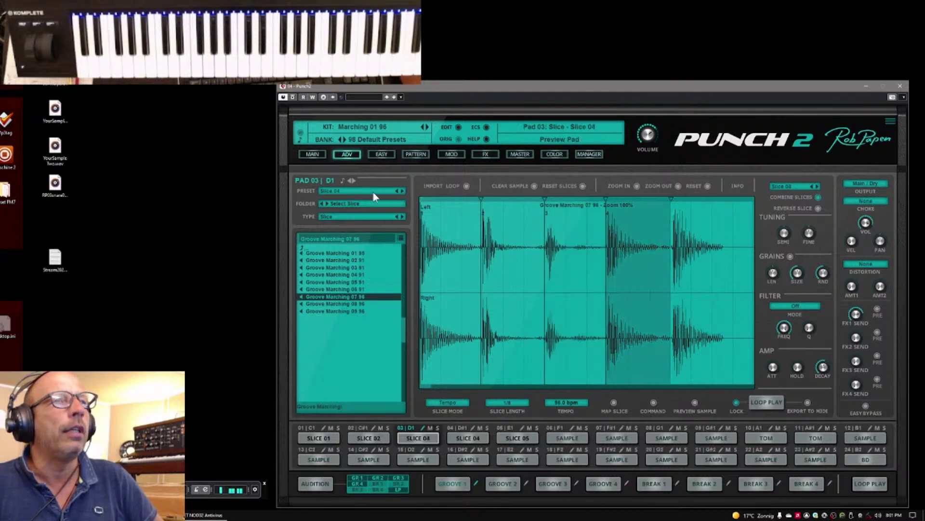
click(402, 191)
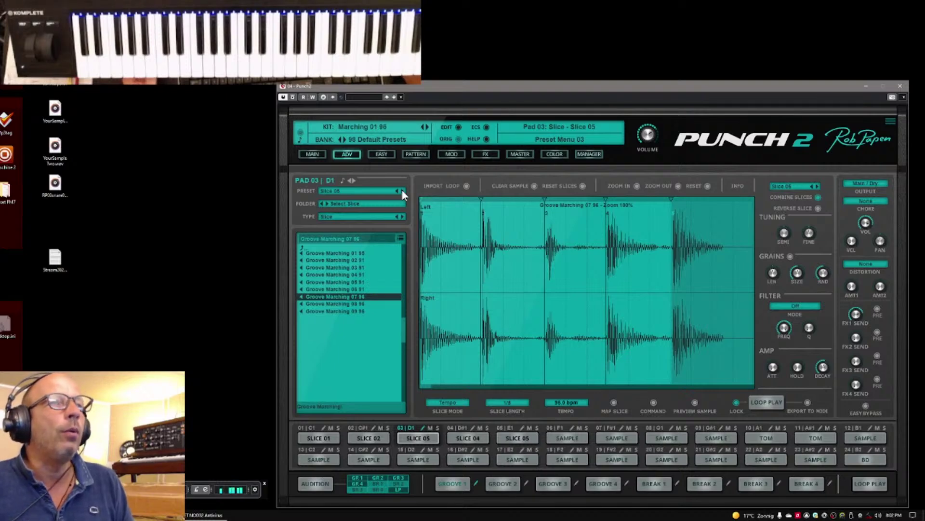
click(349, 180)
click(349, 180)
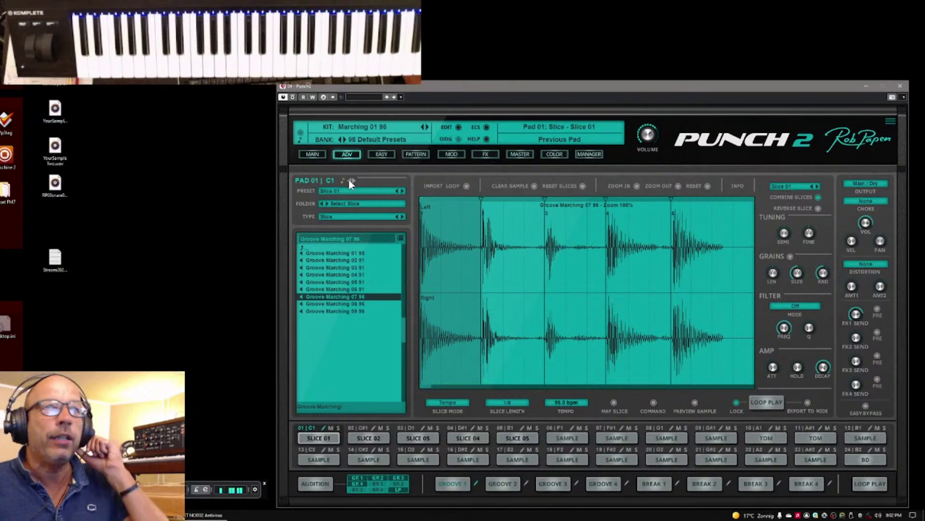
Show the pattern page and audition the combined grooves briefly before stopping playback.
click(312, 154)
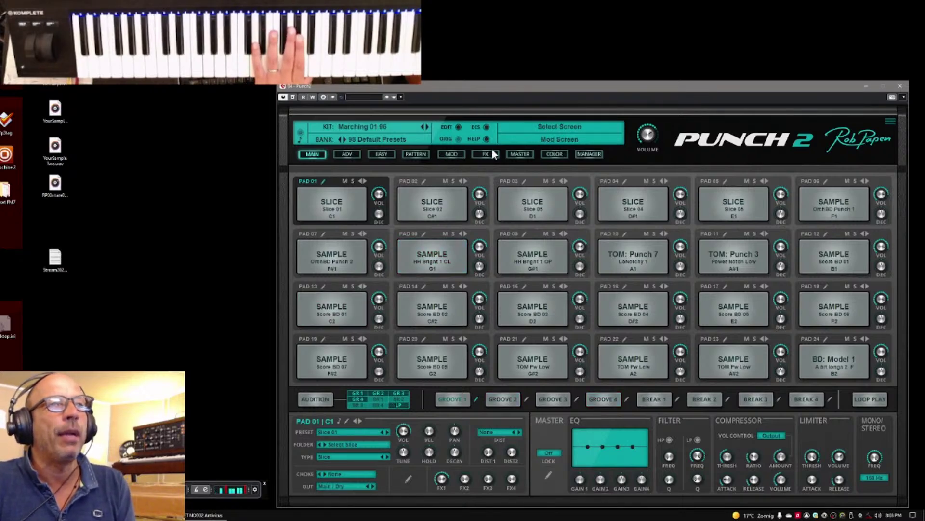
click(417, 155)
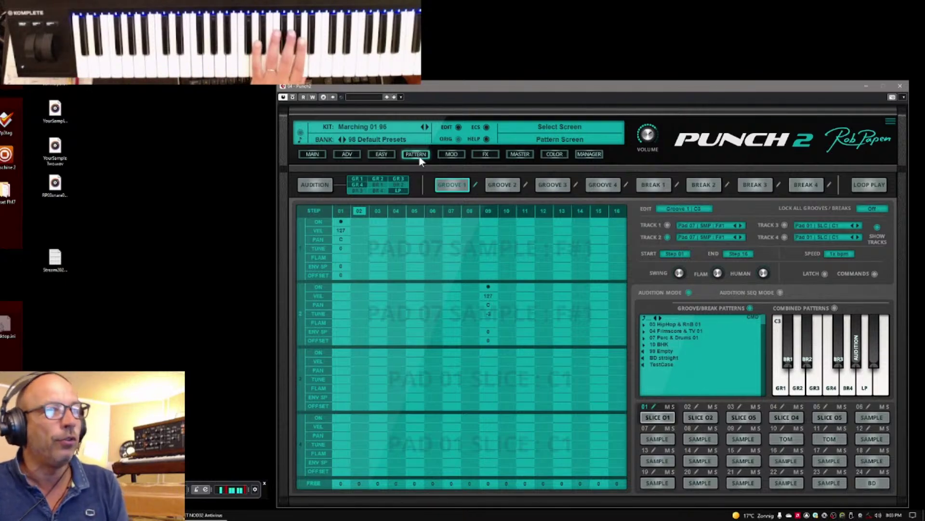
click(315, 184)
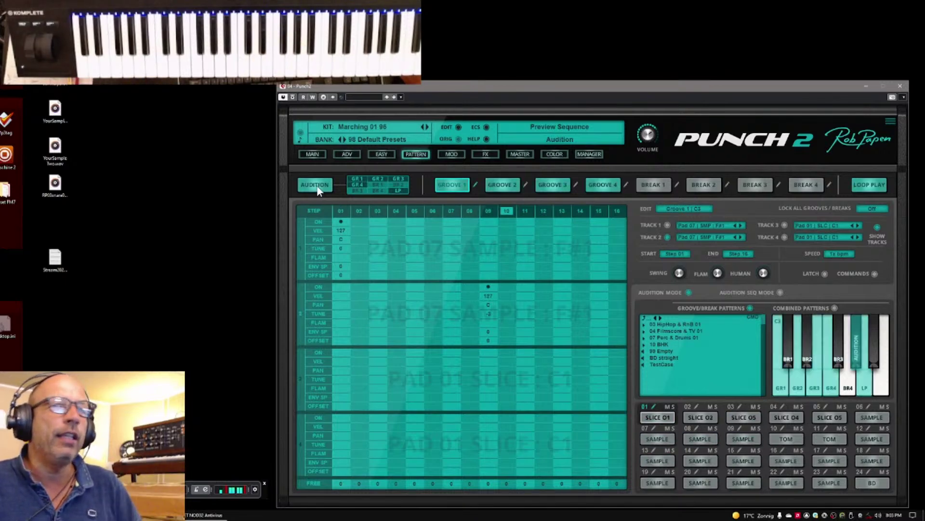
click(317, 185)
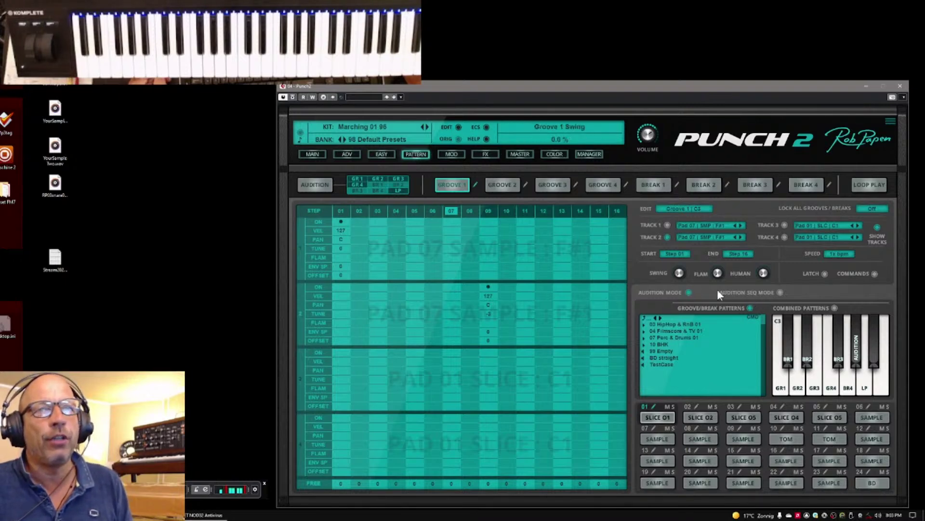
Switch to audition sequencer mode and enable GR1 to GR4 and LP in sequencer step 01.
click(781, 292)
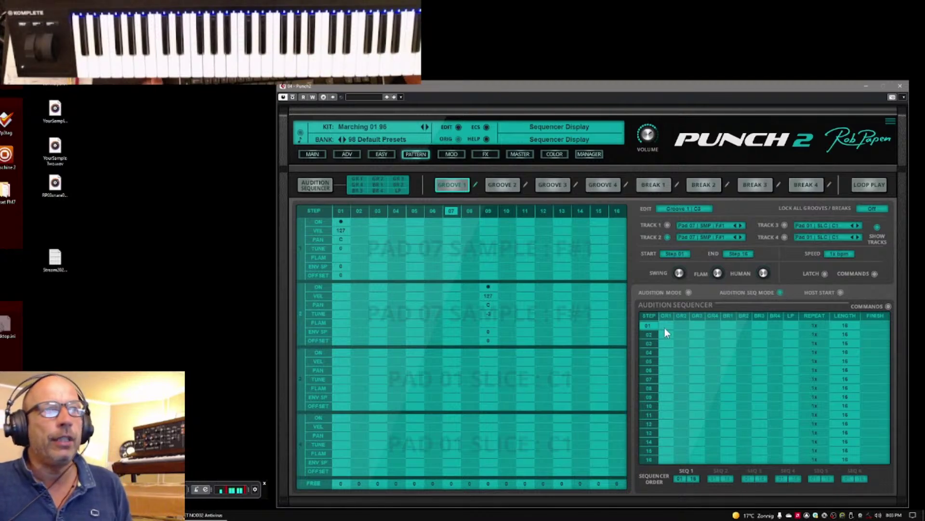
click(689, 292)
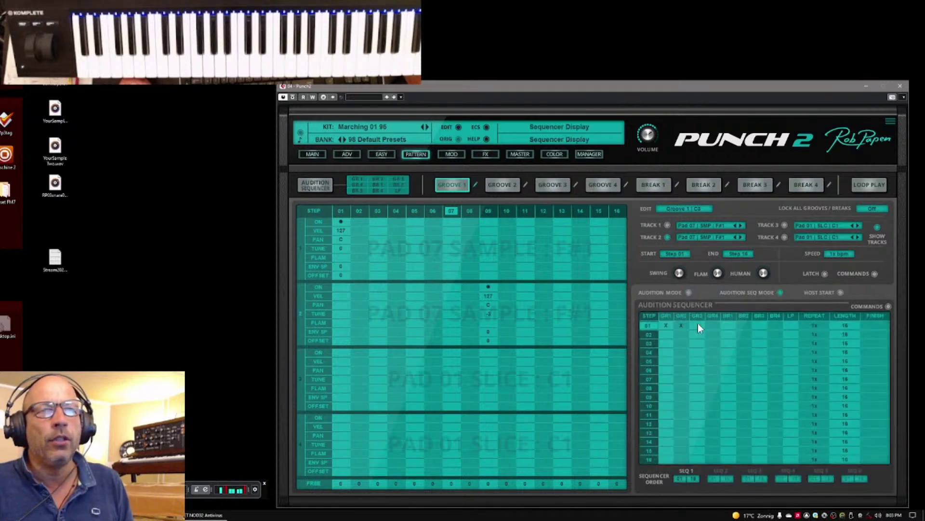
click(789, 326)
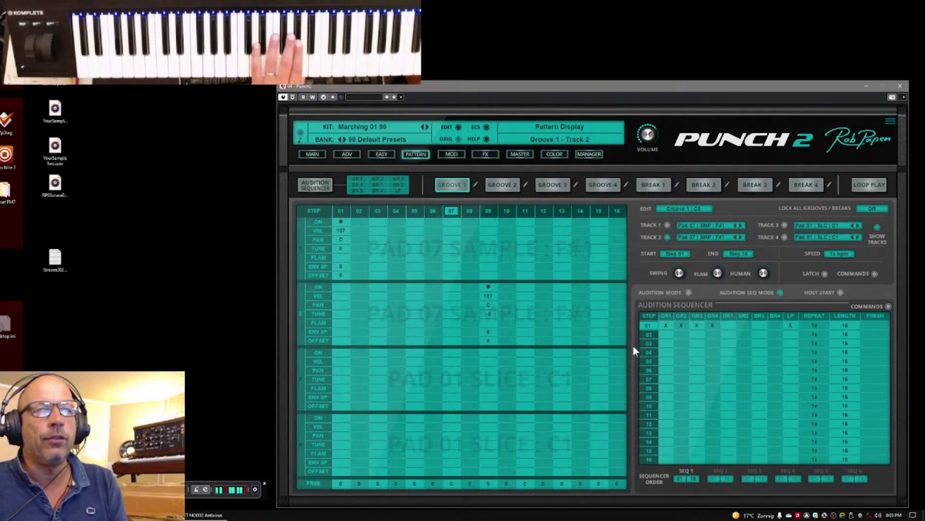
Enable GR1 to GR4 in steps 02 and 03 of the audition sequencer.
click(666, 334)
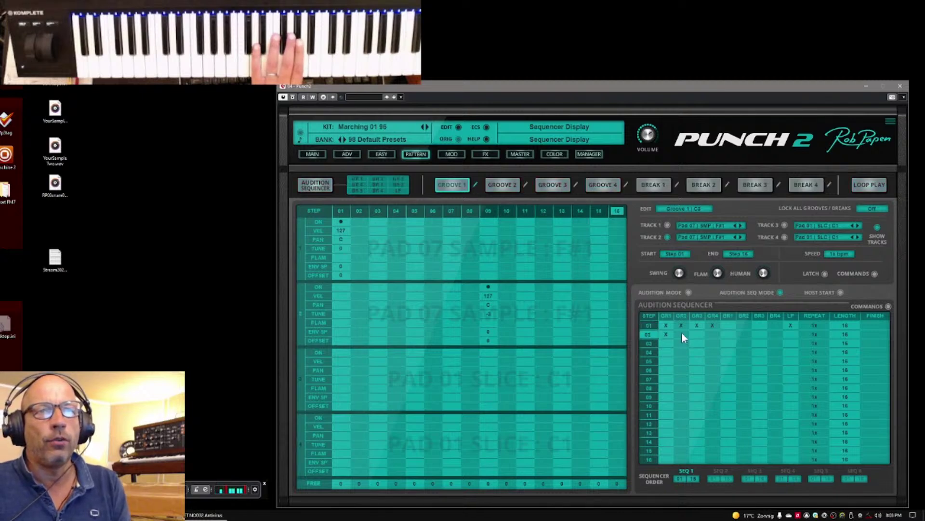
click(711, 335)
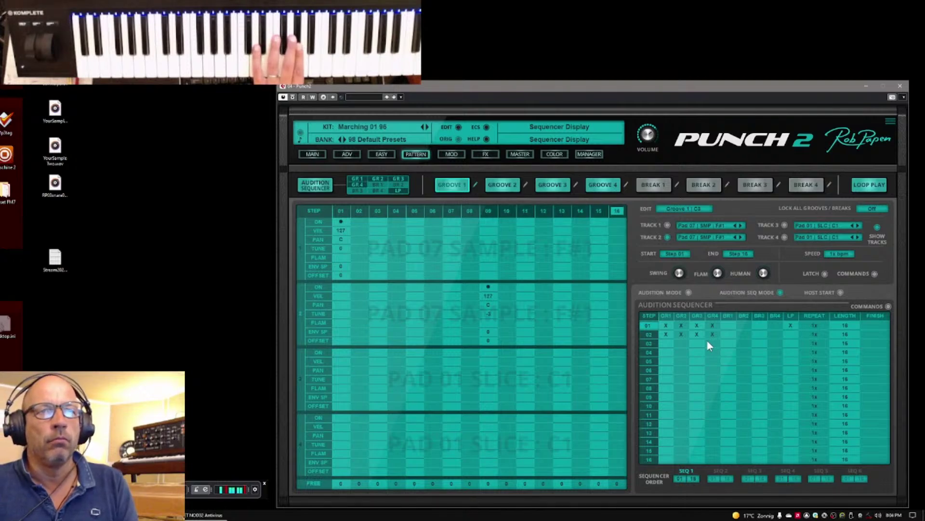
click(667, 343)
click(679, 343)
click(698, 343)
click(712, 343)
Enable GR1 to GR4 in steps 04 and 05 of the audition sequencer.
click(712, 351)
click(670, 353)
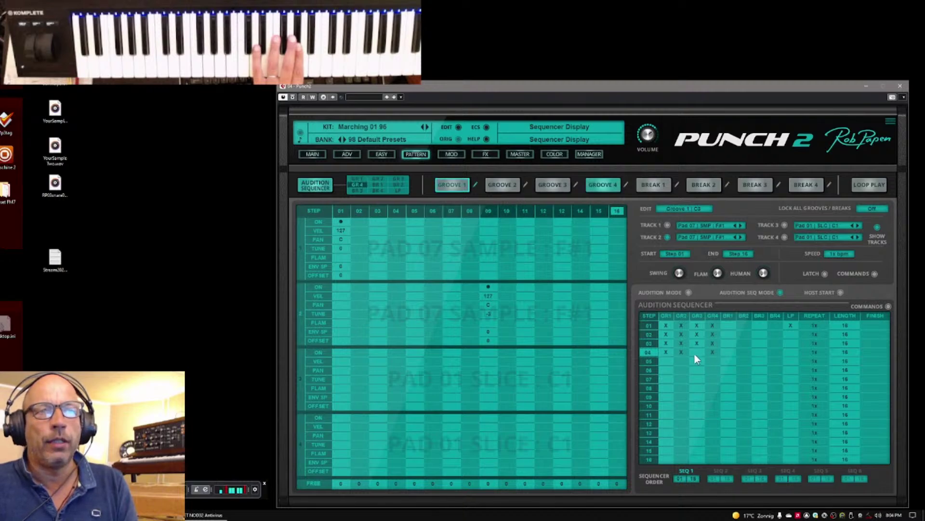
click(682, 361)
click(698, 361)
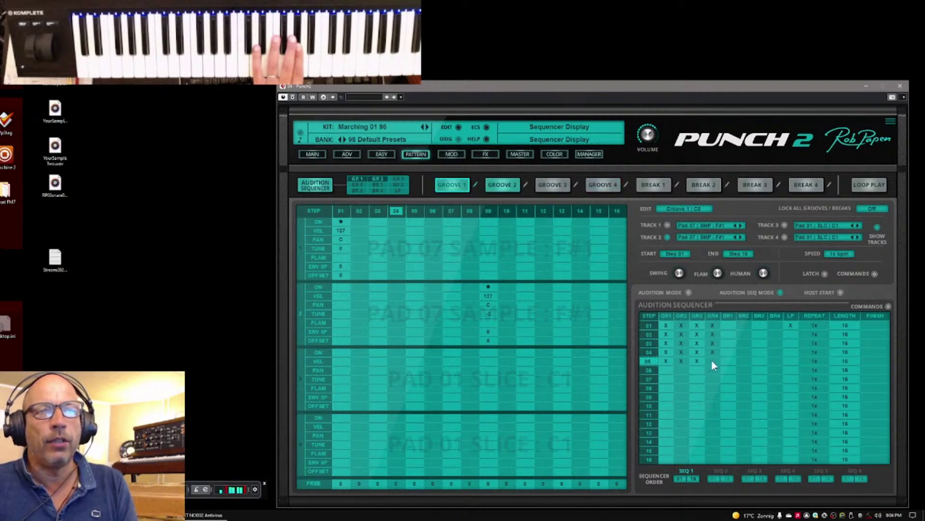
click(712, 359)
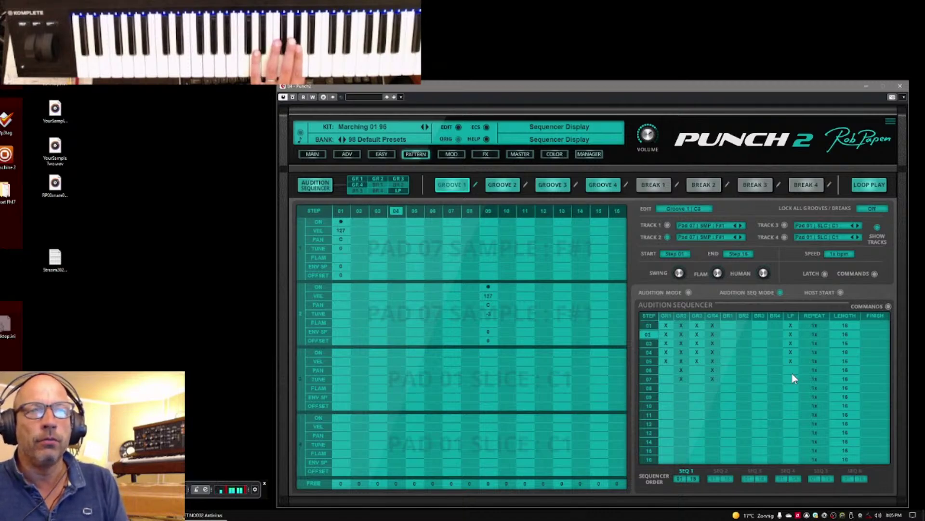
Remove GR1 from steps 03, 04 and 05 of the audition sequencer.
click(667, 343)
click(668, 351)
click(667, 360)
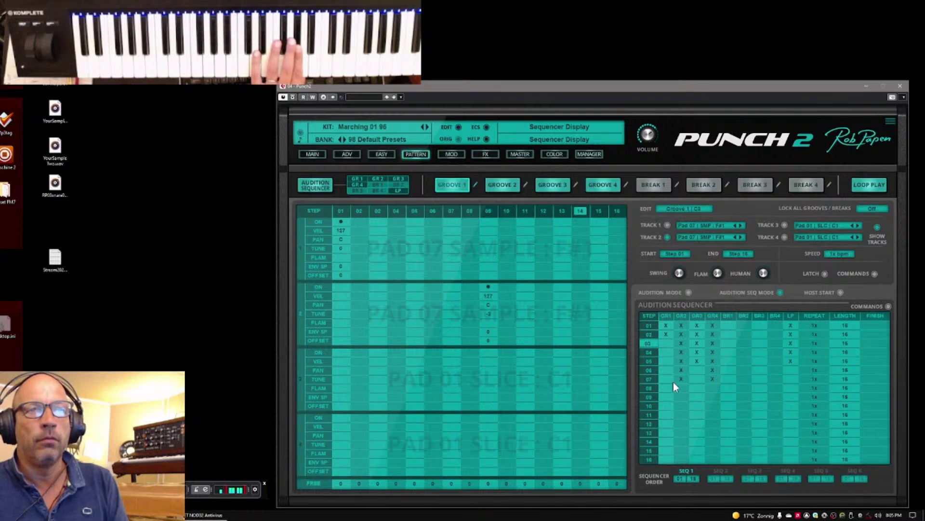
Remove GR4 from sequencer steps 05 to 07 and enable GR1 in steps 05 to 07.
click(713, 360)
click(712, 369)
click(712, 370)
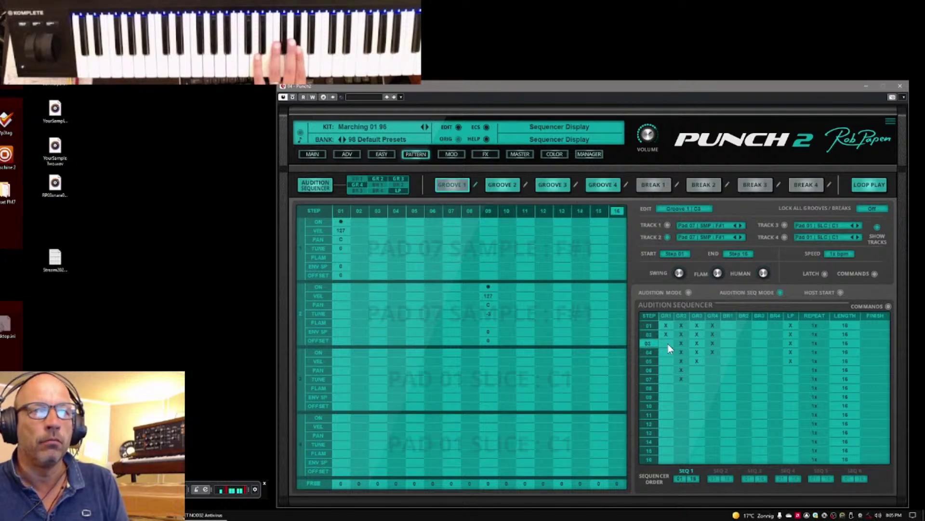
click(666, 370)
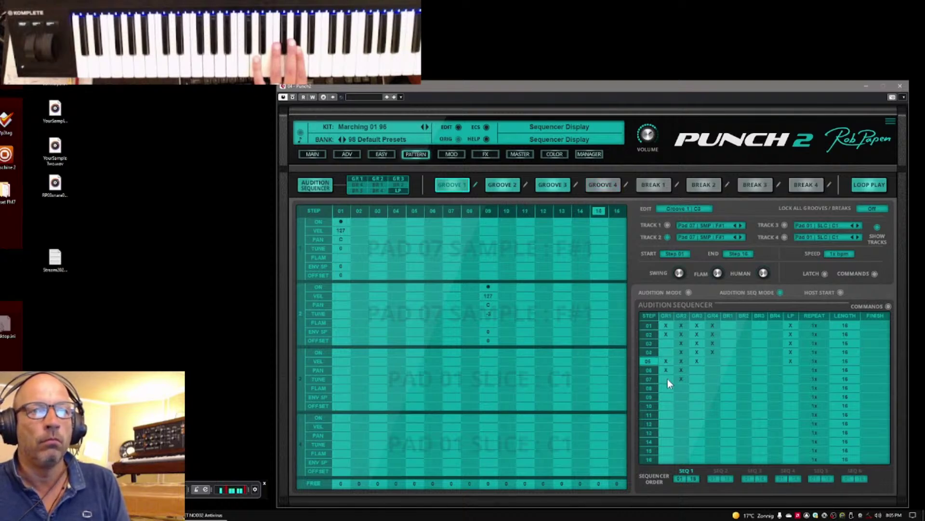
click(668, 380)
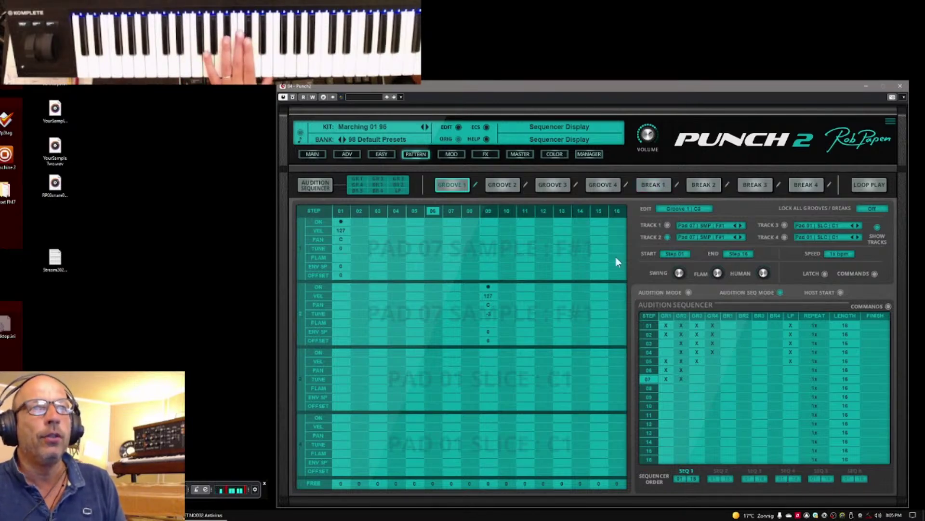
Open the Break 1 pattern and assign Pad 21 to track 1 and Pad 23 to track 2.
click(675, 185)
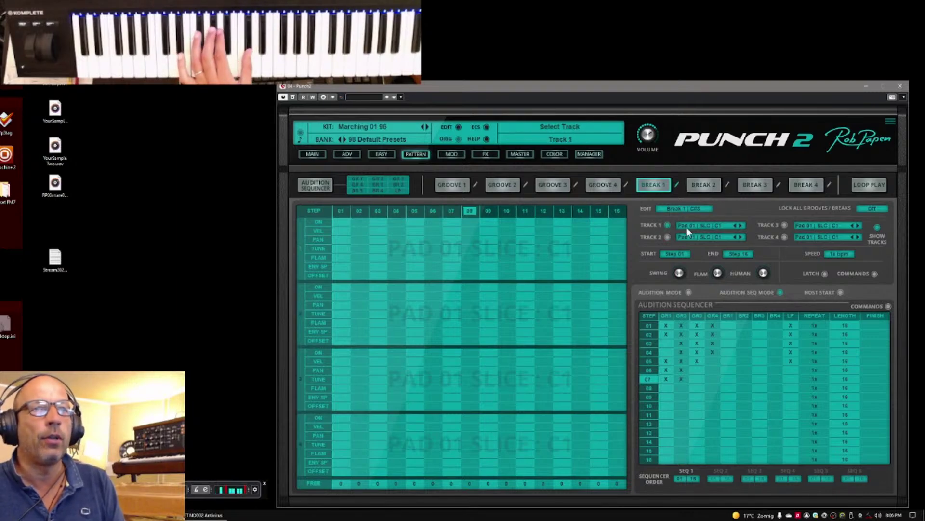
click(718, 226)
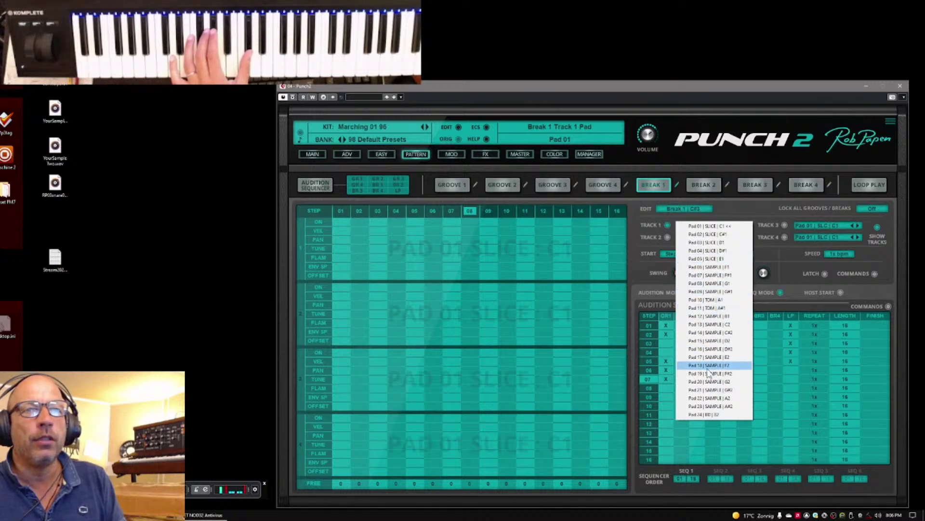
click(711, 390)
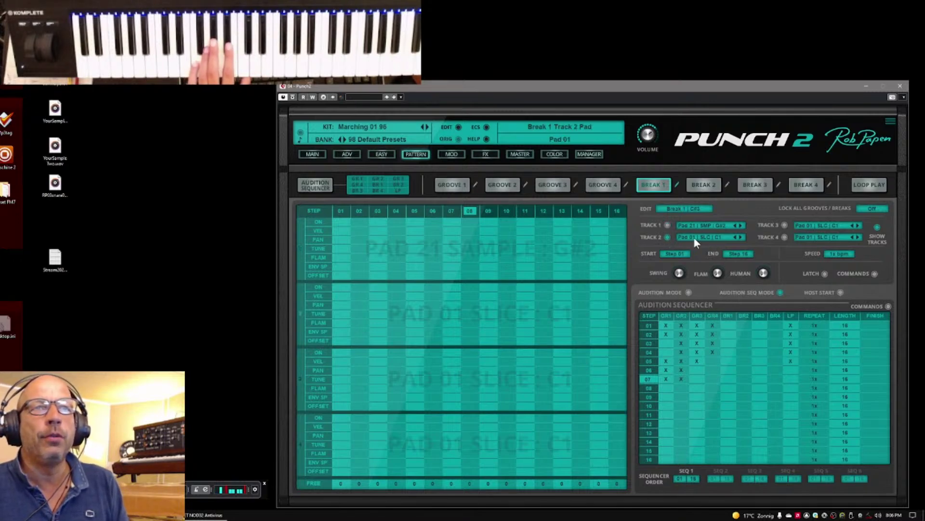
click(715, 237)
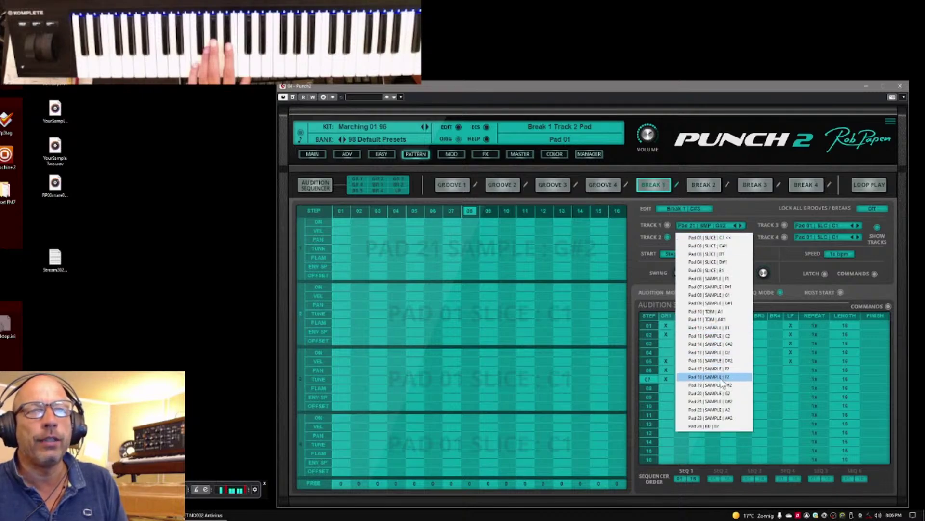
click(724, 417)
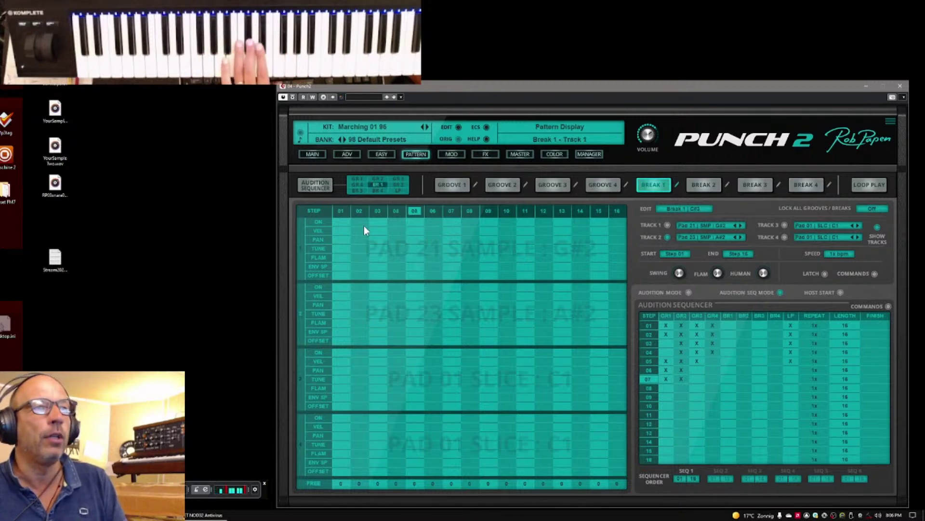
click(471, 227)
click(473, 293)
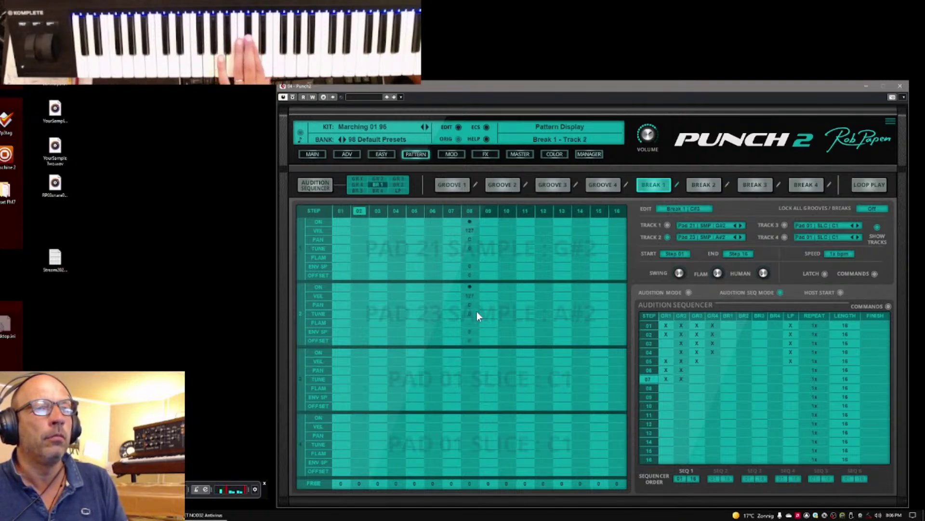
click(473, 224)
click(470, 285)
Add hits at step 13 on tracks 1 and 2 of Break 1.
click(566, 222)
click(563, 288)
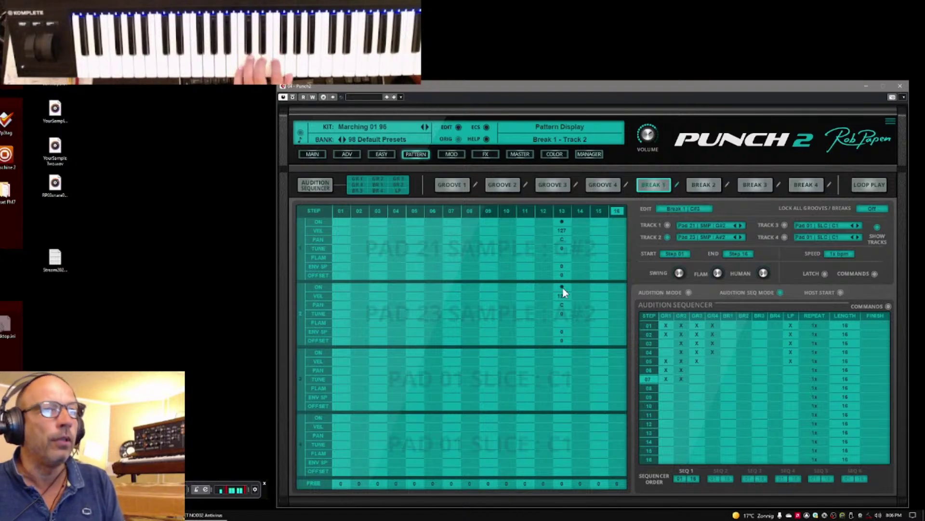
Switch back to audition mode and add BR1 to the patterns selected for auditioning.
click(689, 292)
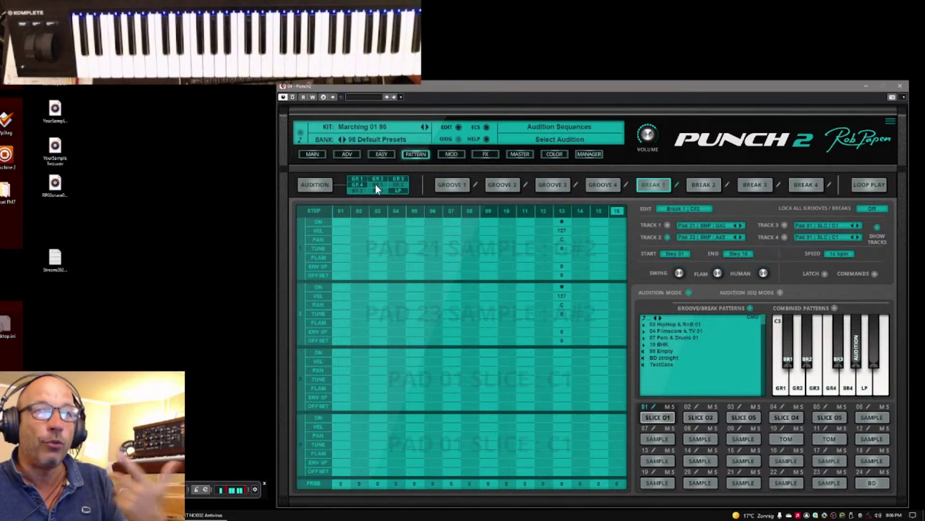
click(780, 292)
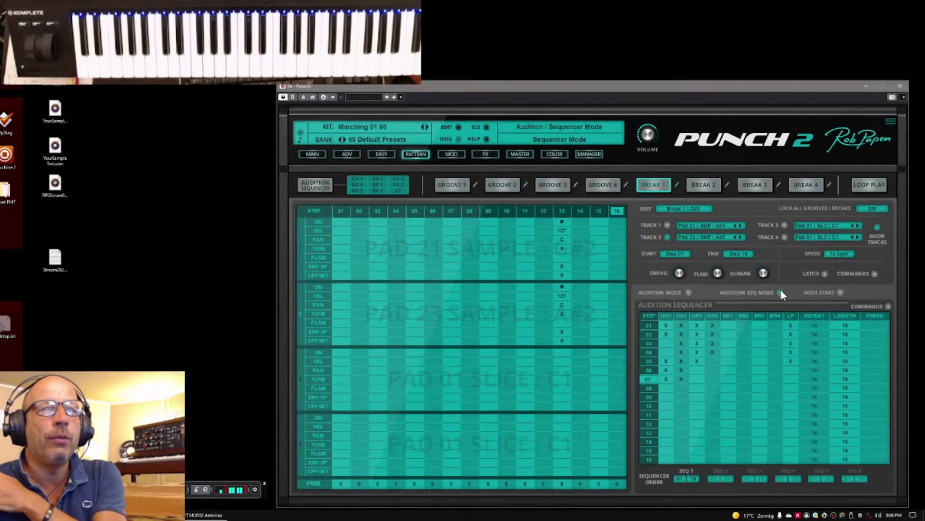
click(689, 292)
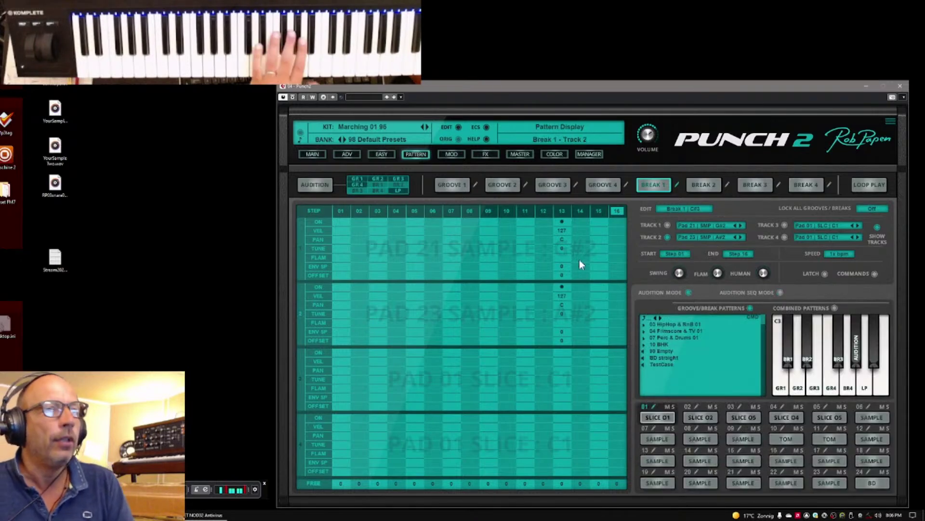
click(377, 186)
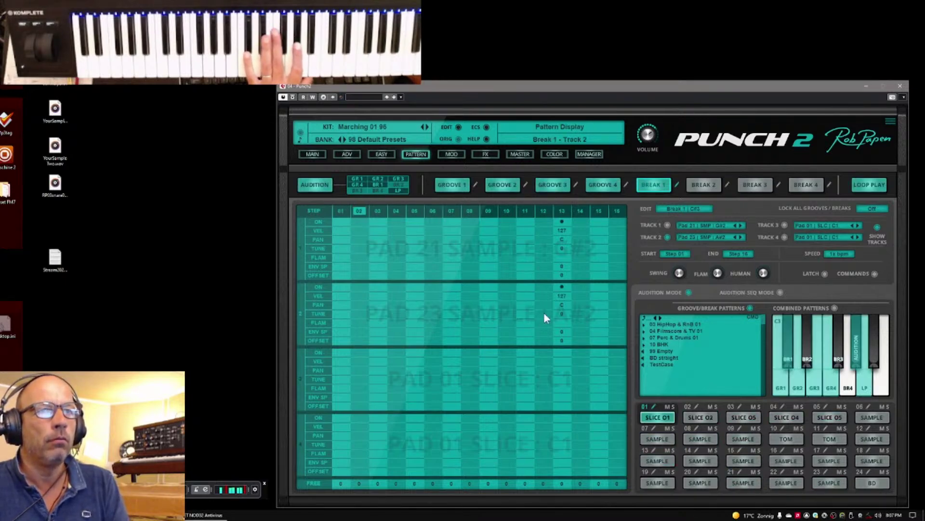
Move the Break 1 hits on tracks 1 and 2 from step 13 to step 12 and raise their offsets, with 7 for track 1.
click(562, 222)
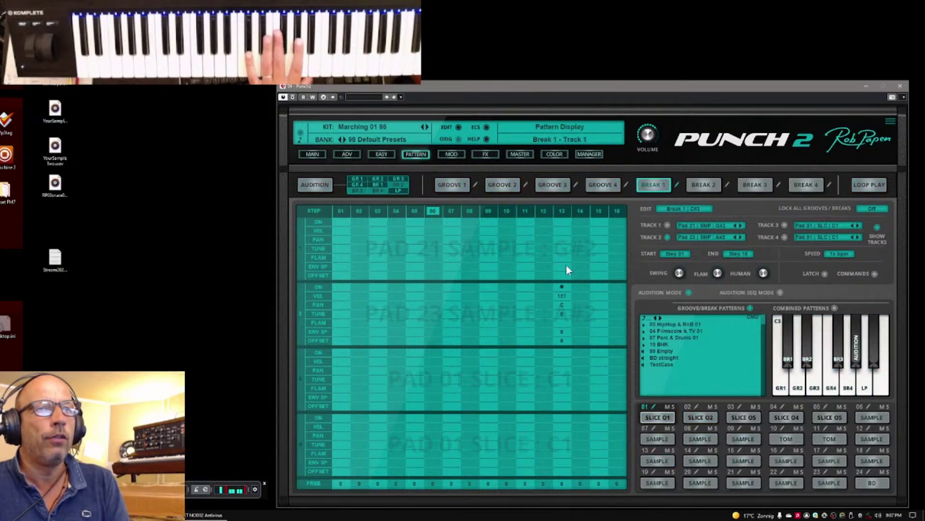
click(544, 289)
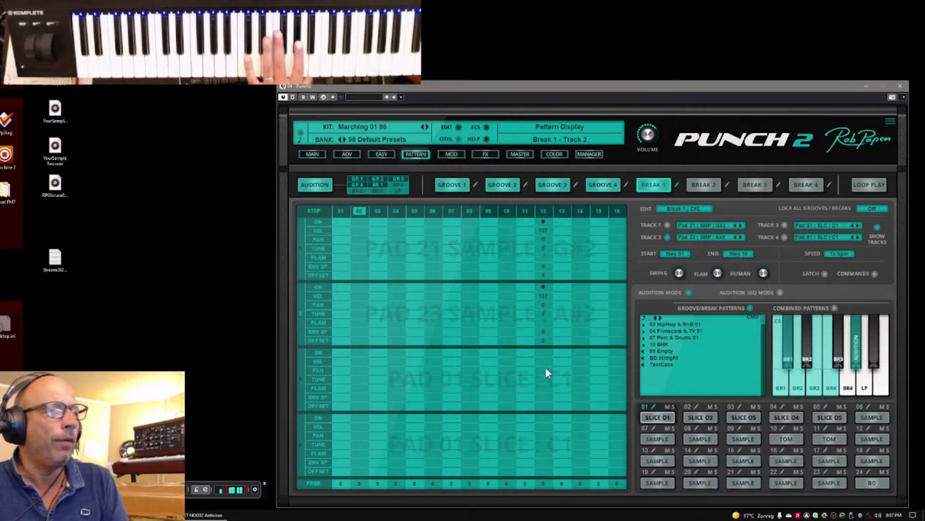
drag(545, 341, 548, 328)
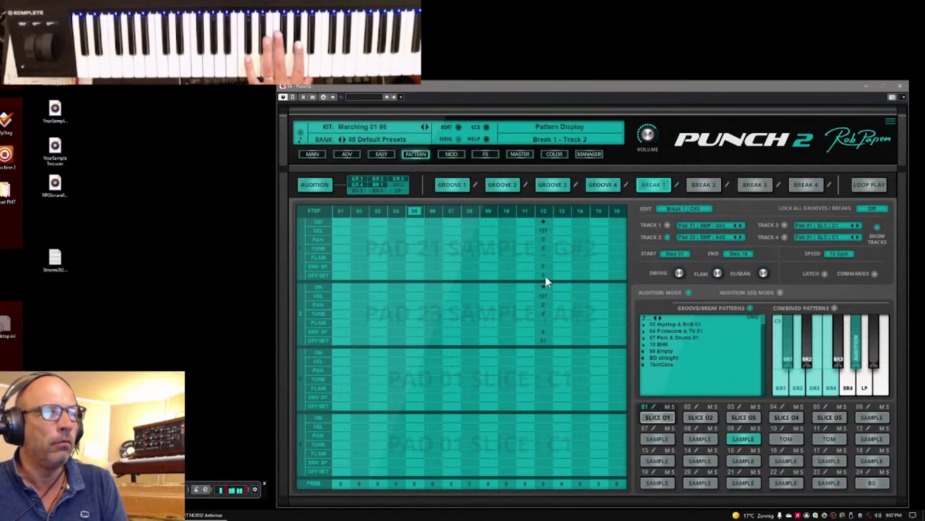
drag(550, 277, 550, 276)
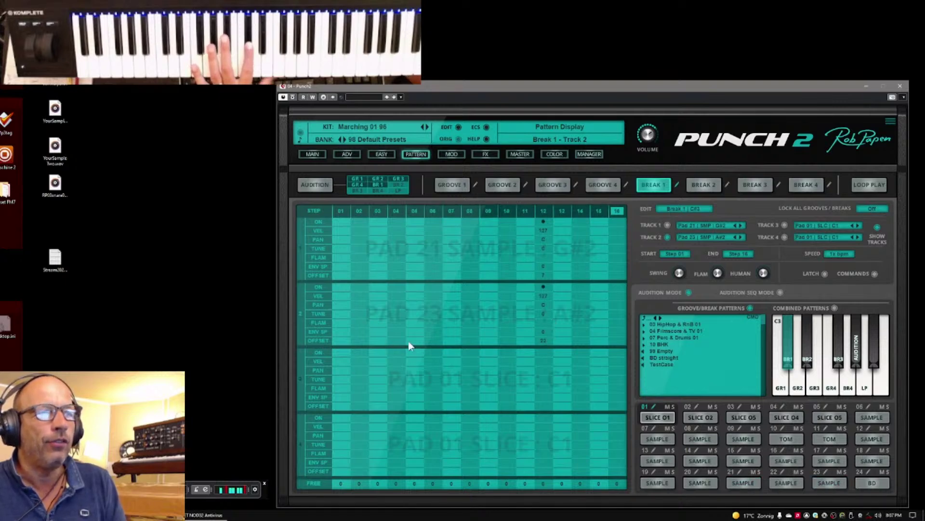
drag(545, 340, 548, 334)
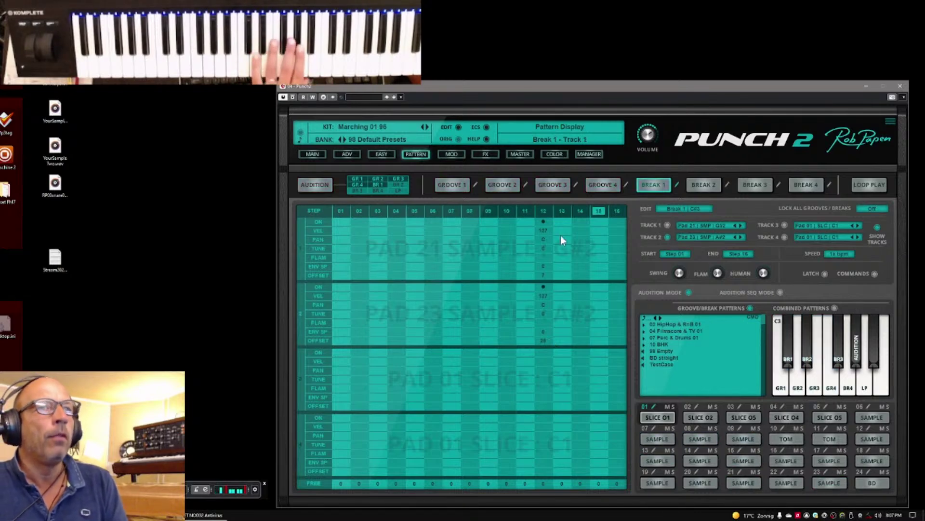
Switch to audition sequencer mode and enable BR1 in step 02 and GR3 in step 06.
click(779, 291)
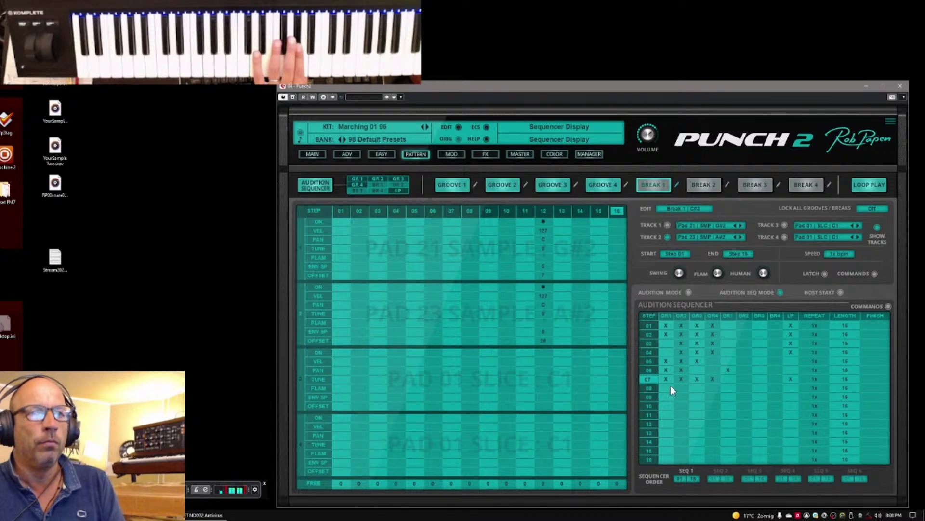
click(728, 336)
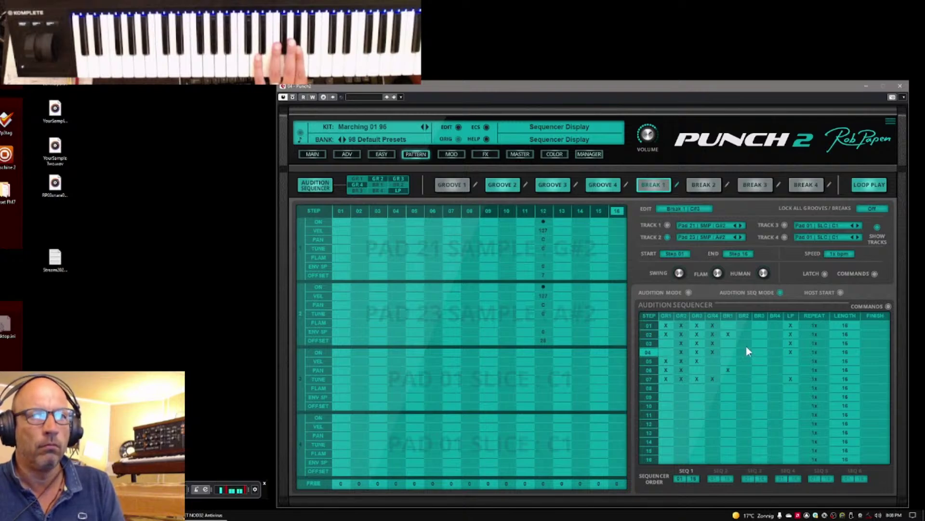
click(795, 351)
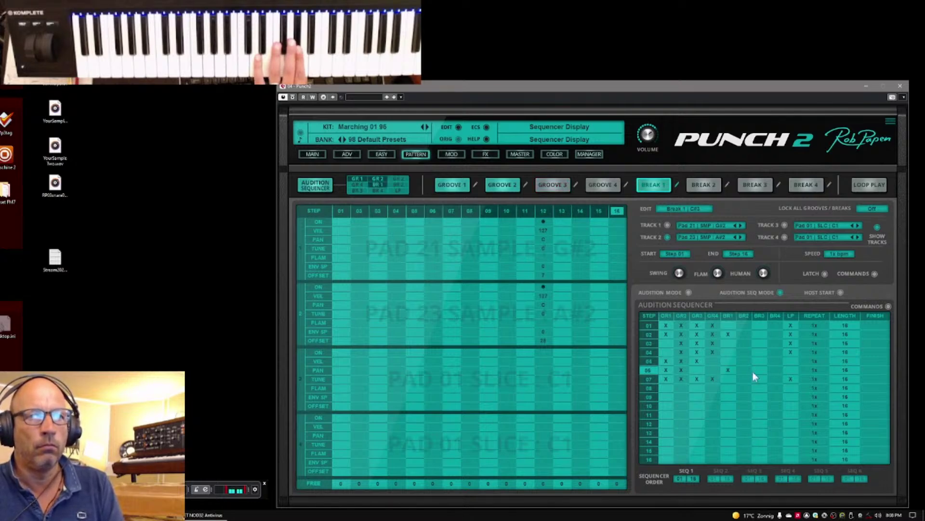
click(702, 370)
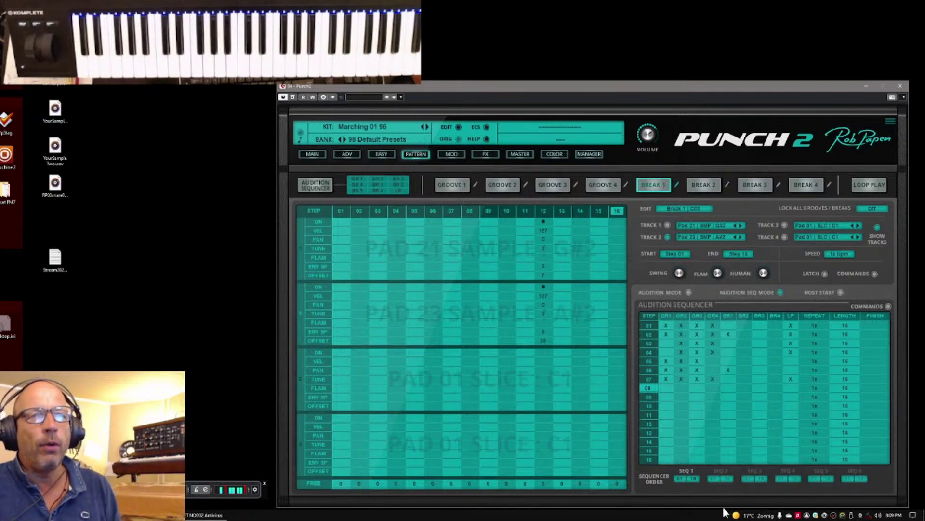
End SEQ 1 at step 08, enable GR1 to GR4, BR1 and LP there, and remove GR2 from steps 05 and 06.
click(693, 478)
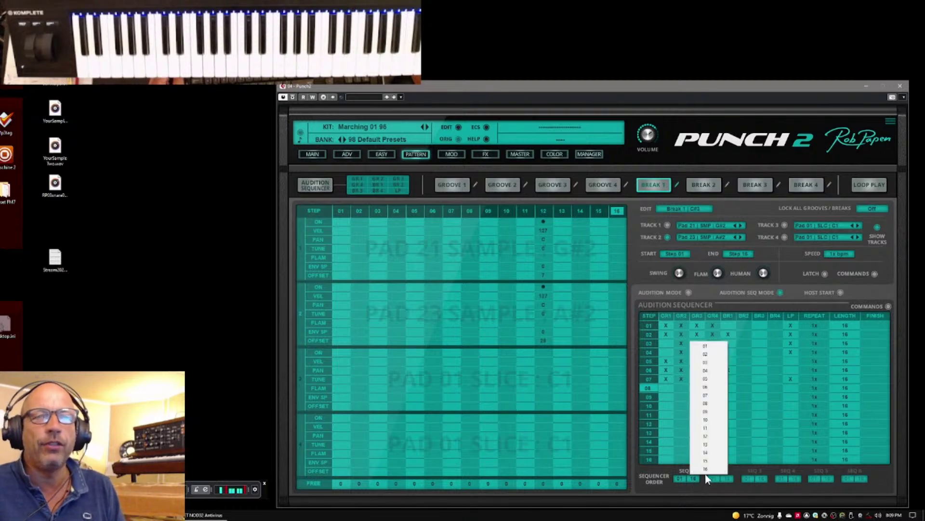
click(712, 404)
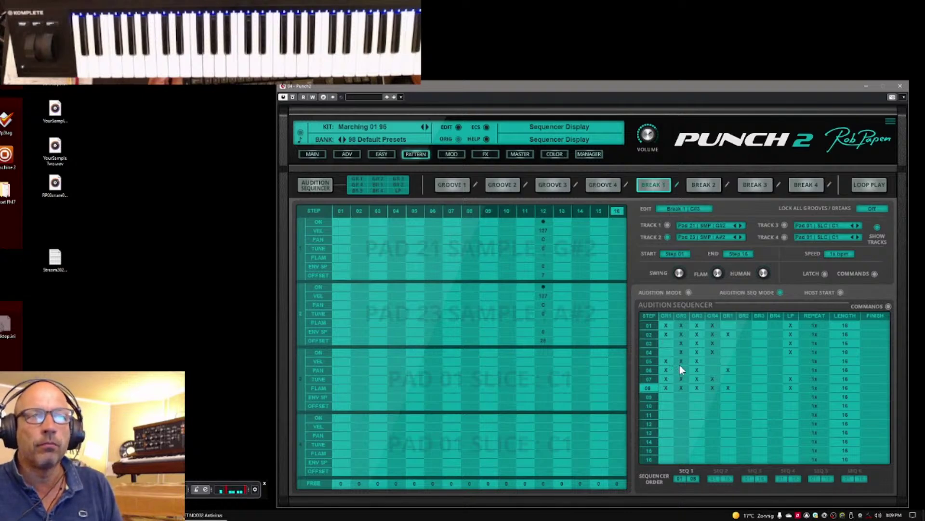
click(681, 369)
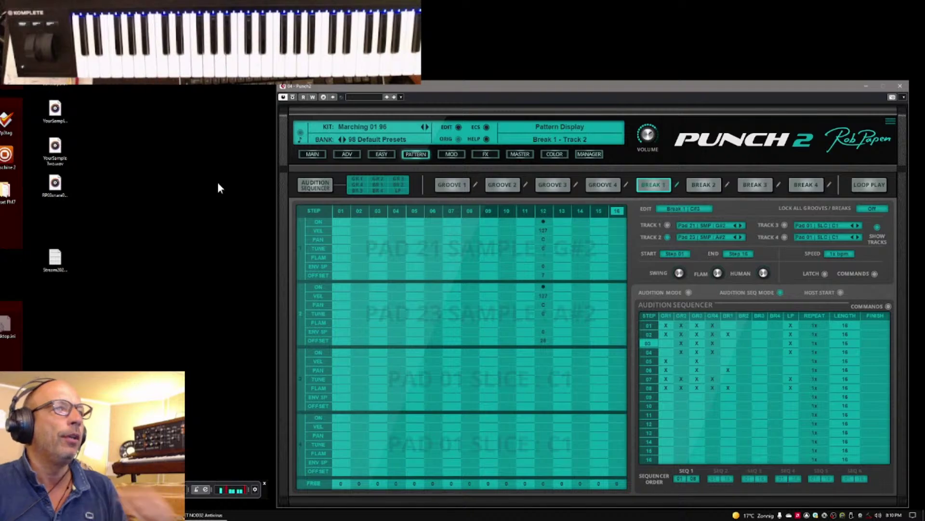
Save the edited kit preset.
click(345, 126)
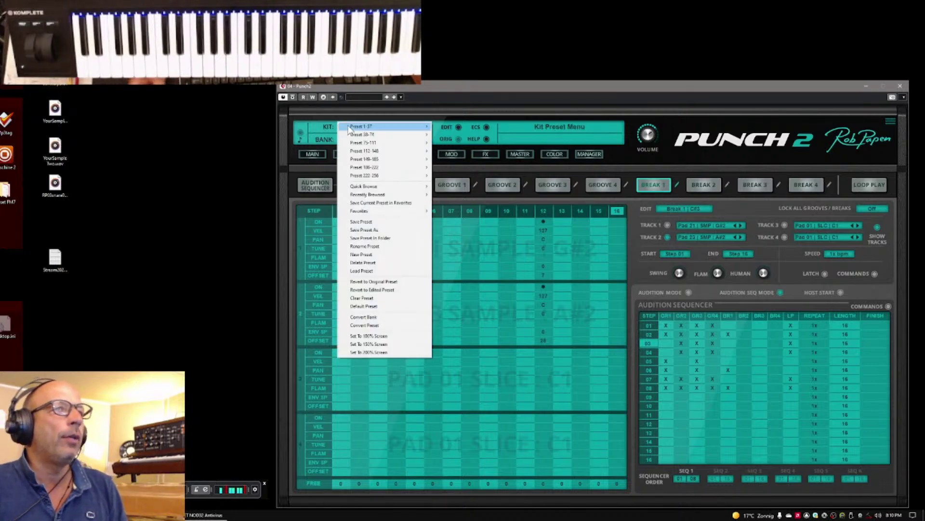
click(375, 223)
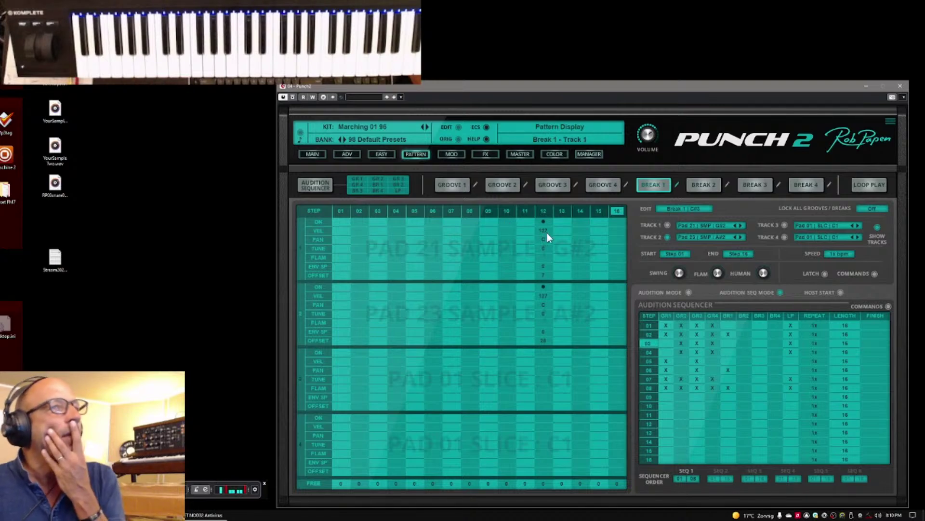
Preview the audition sequencer and examine the pattern commands for MIDI export in both audition mode and audition sequencer mode.
click(315, 185)
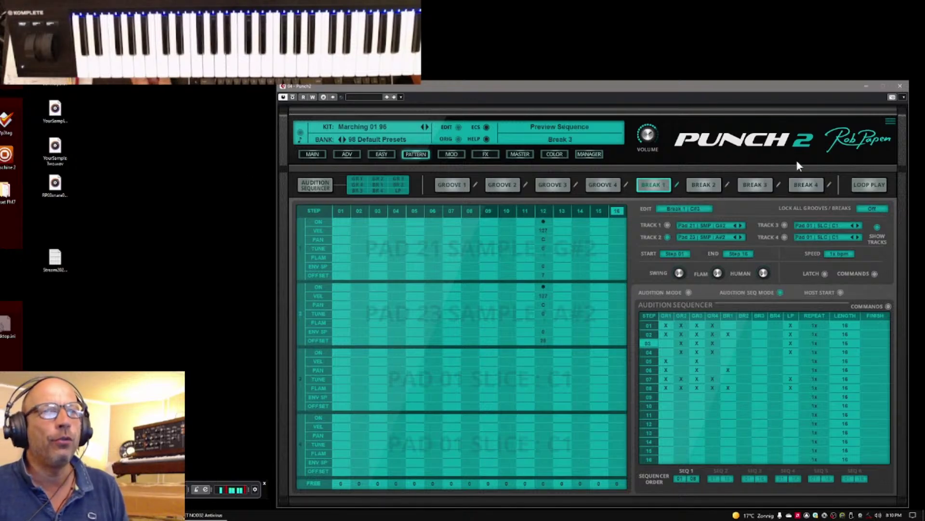
click(689, 293)
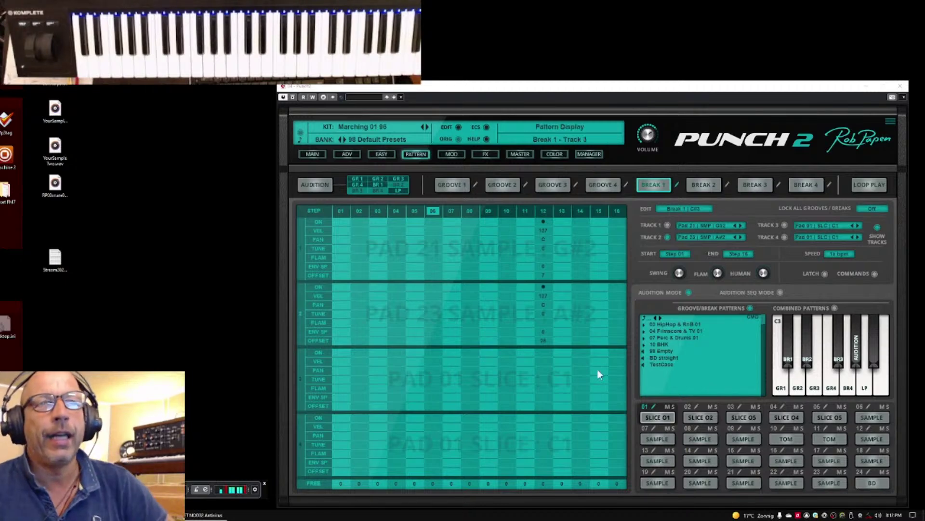
click(780, 292)
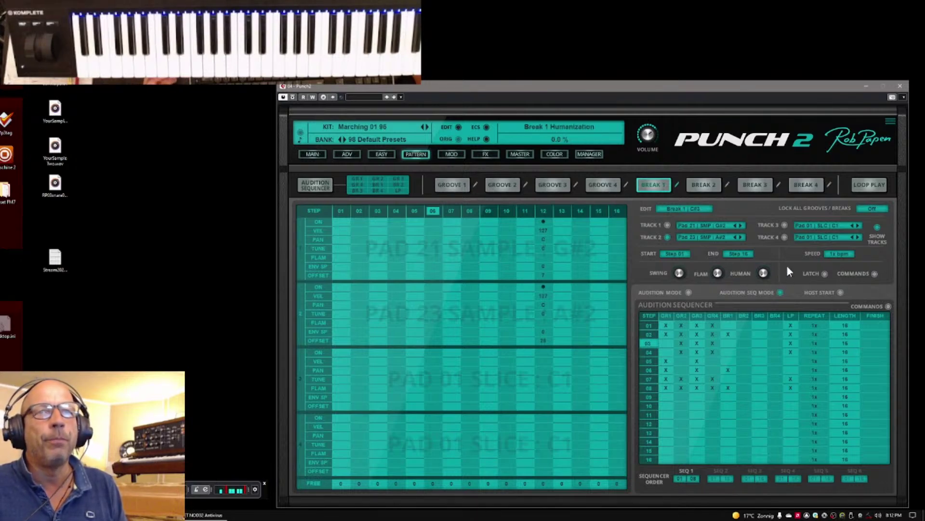
click(874, 273)
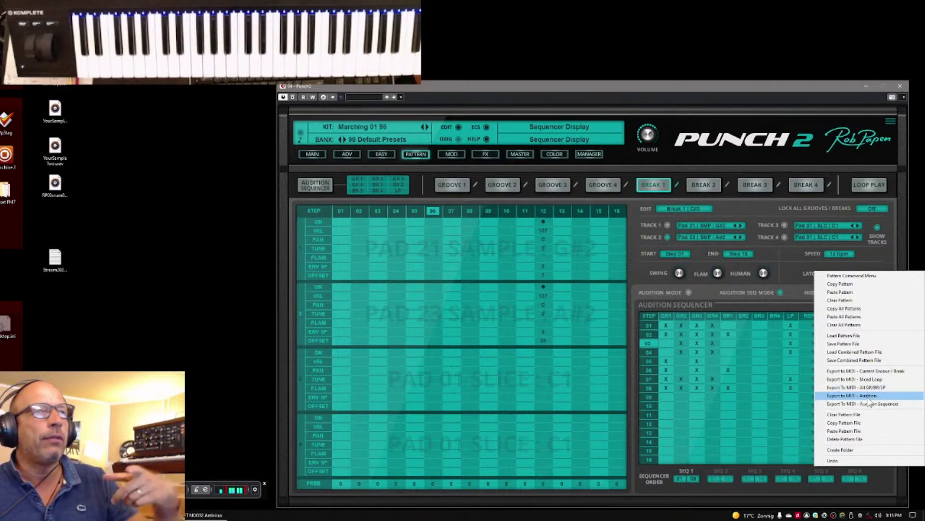
click(689, 292)
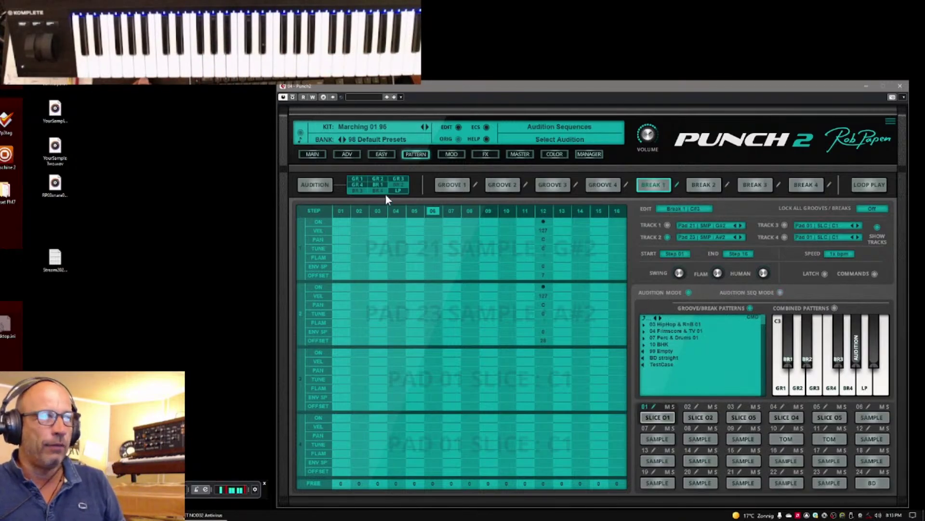
click(873, 274)
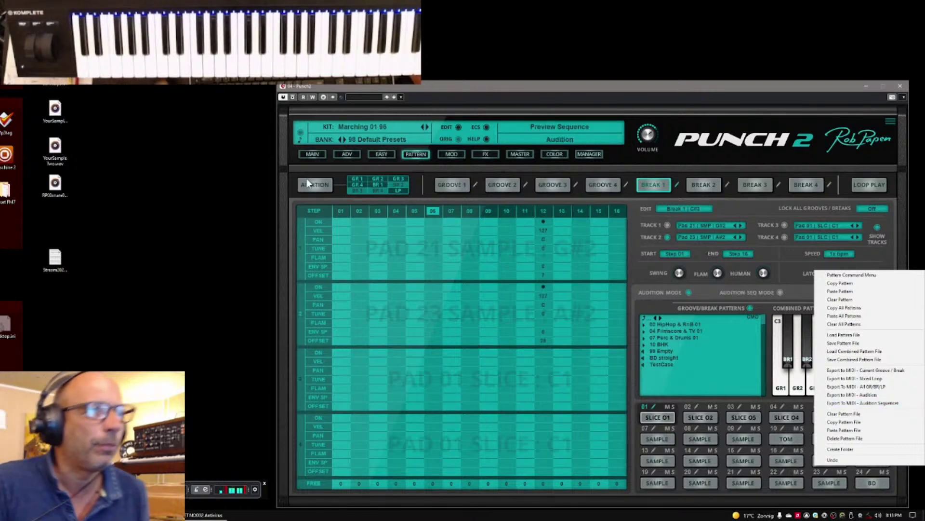
click(780, 293)
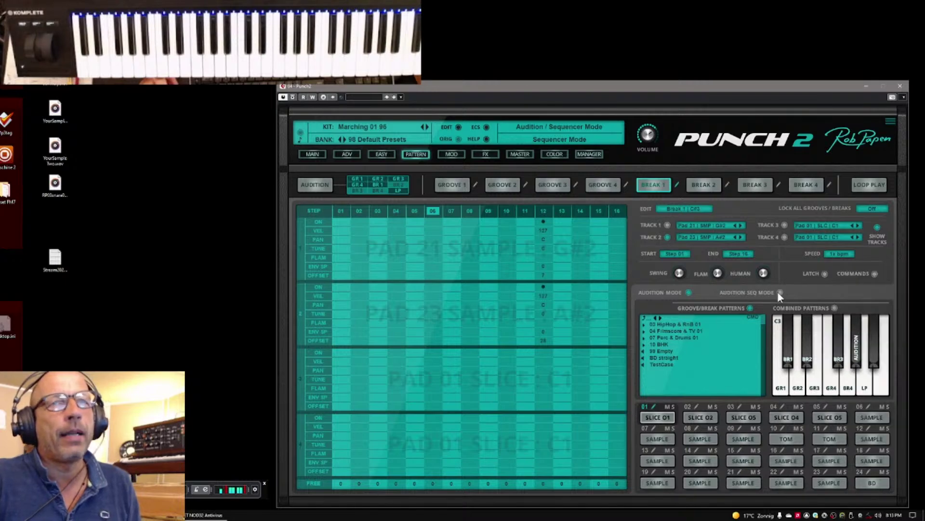
click(780, 292)
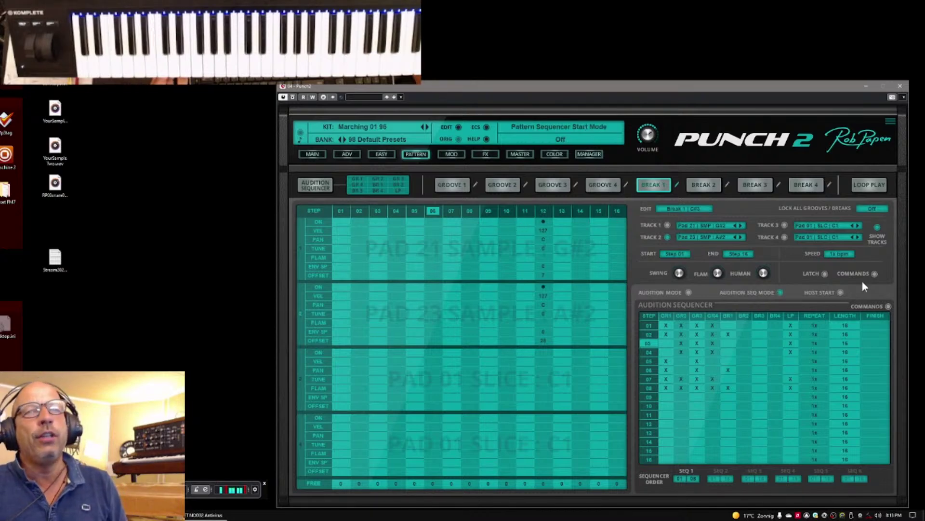
click(875, 273)
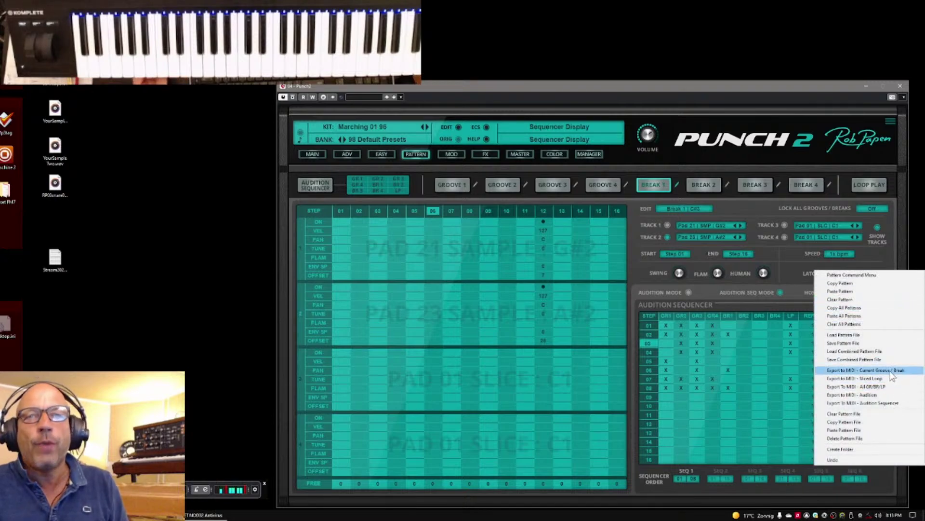
click(876, 263)
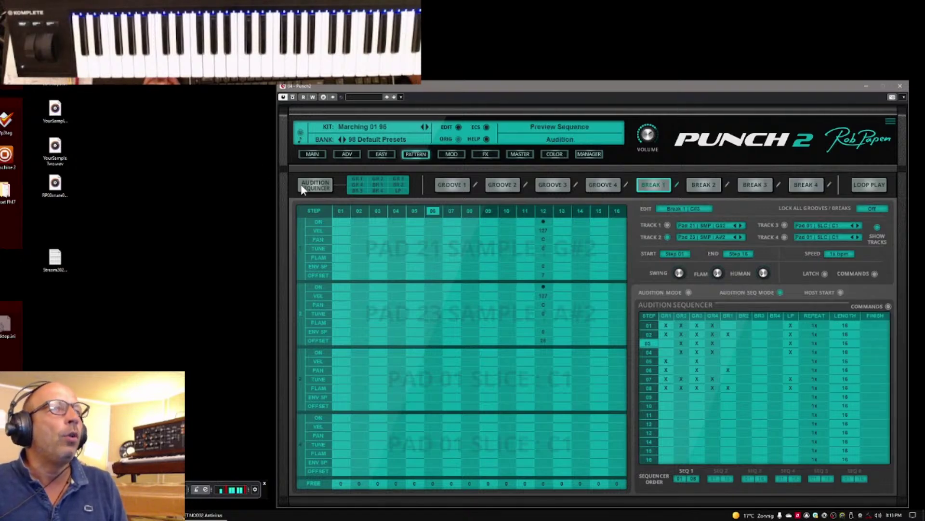
click(313, 186)
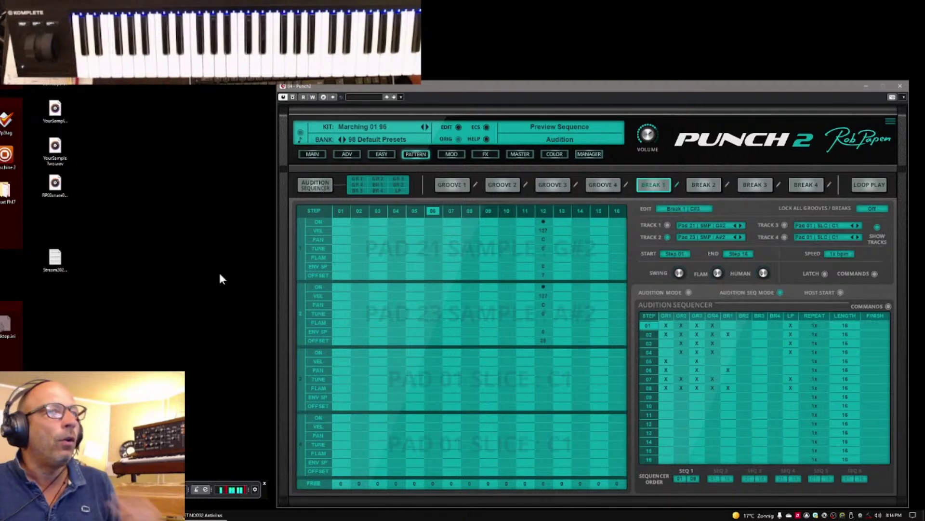
Return to the pad overview and change the sound type of Pad 22 to Clap.
click(311, 155)
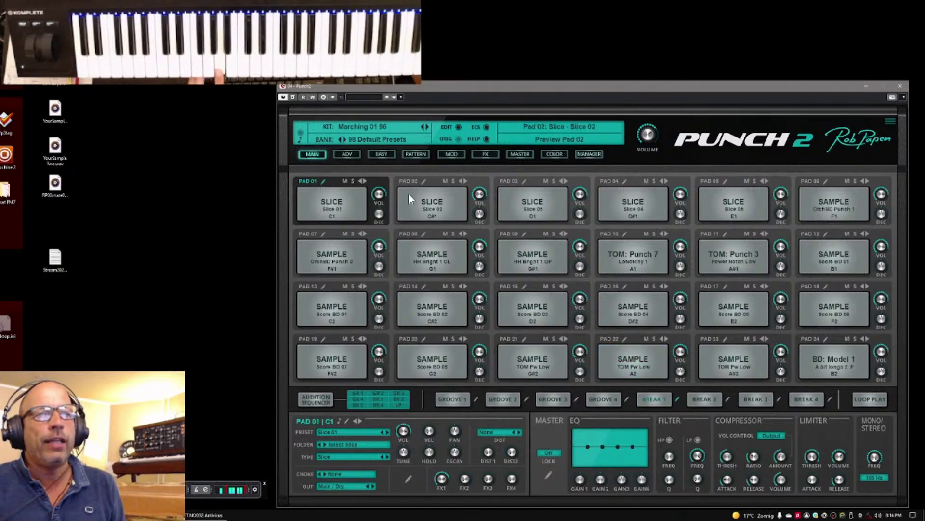
click(641, 339)
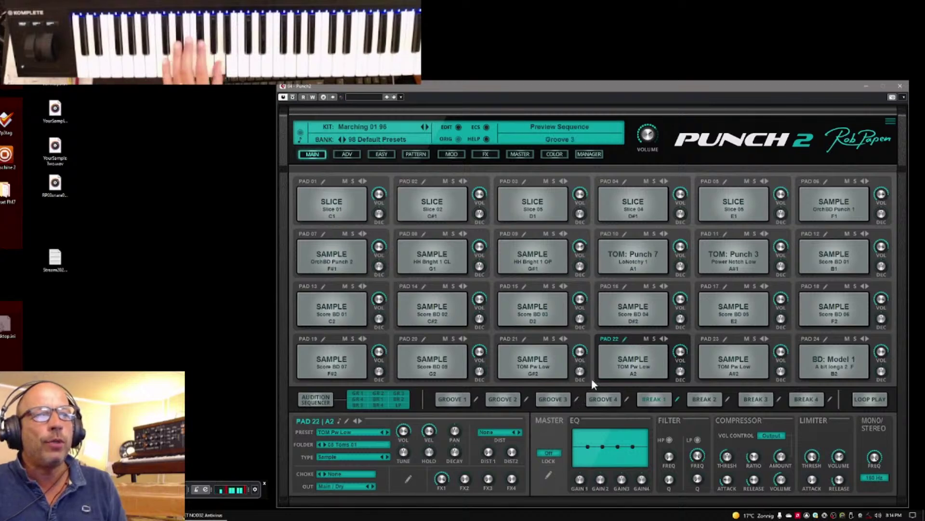
click(335, 456)
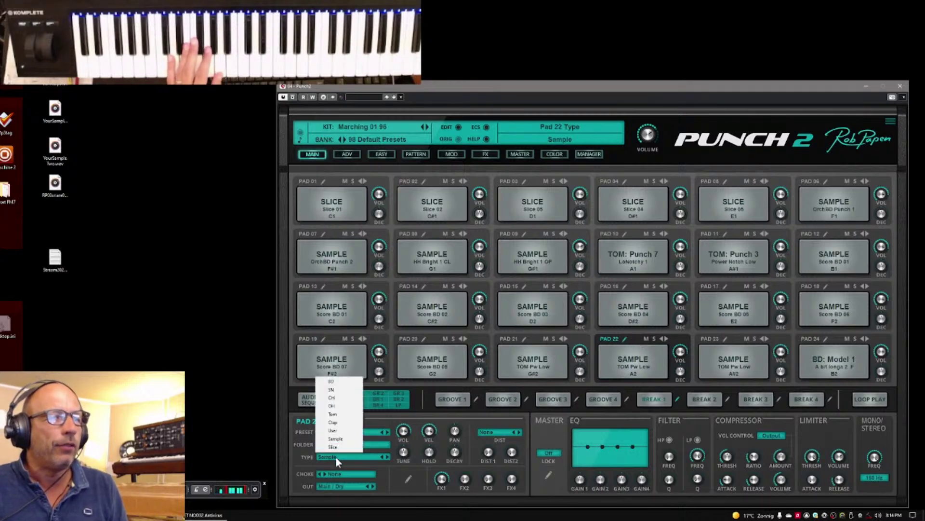
click(336, 421)
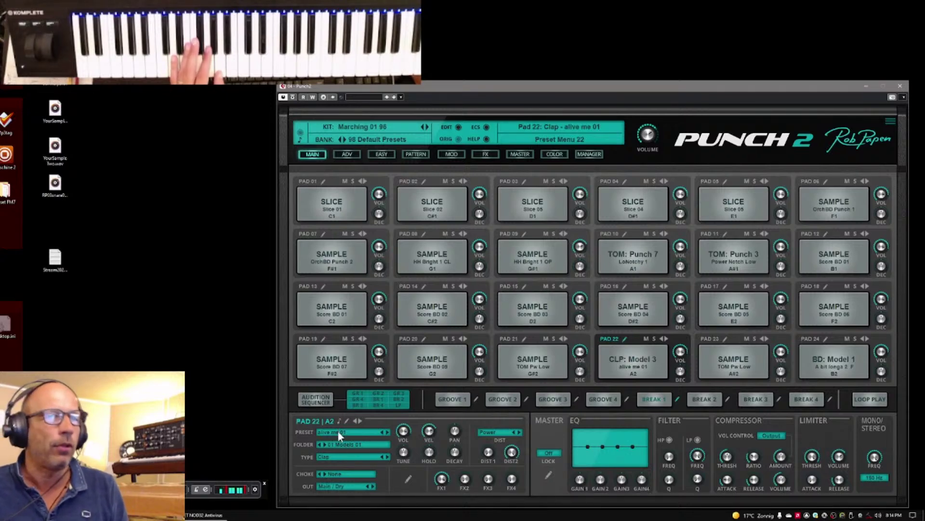
Choose the Big Alive 4 preset for Pad 22 and set the pad's decay to 22%.
click(386, 432)
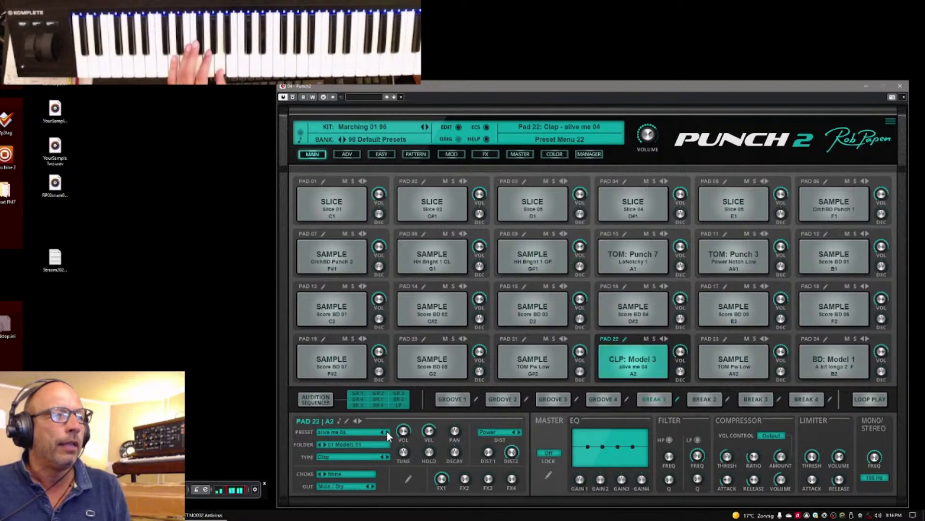
click(386, 432)
click(386, 432)
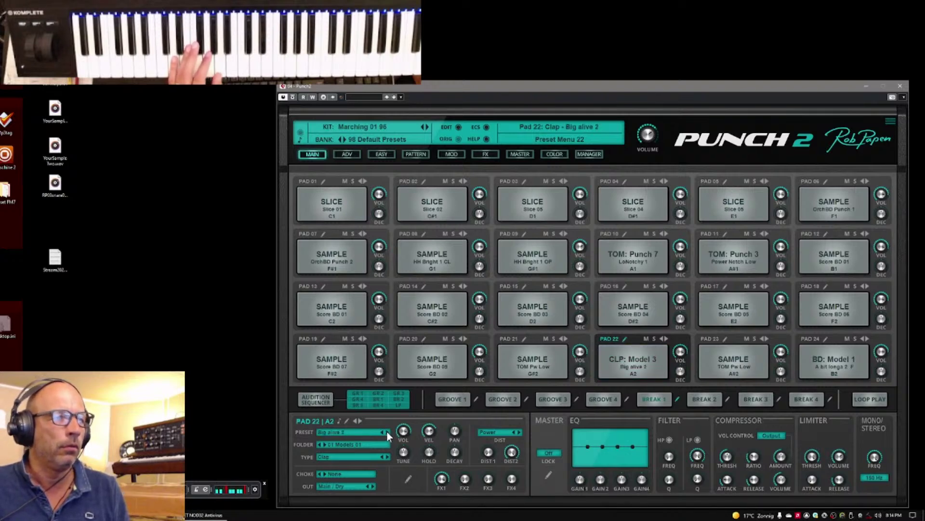
click(386, 432)
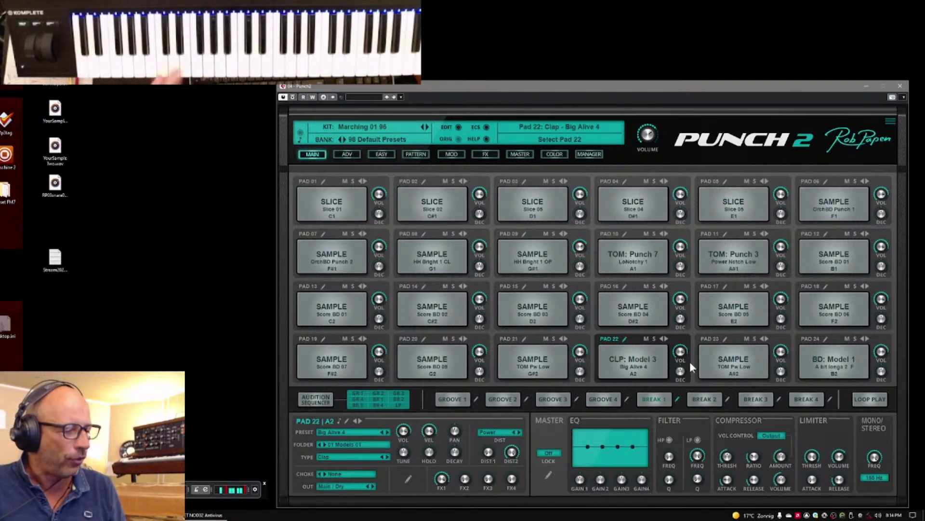
drag(681, 372, 681, 391)
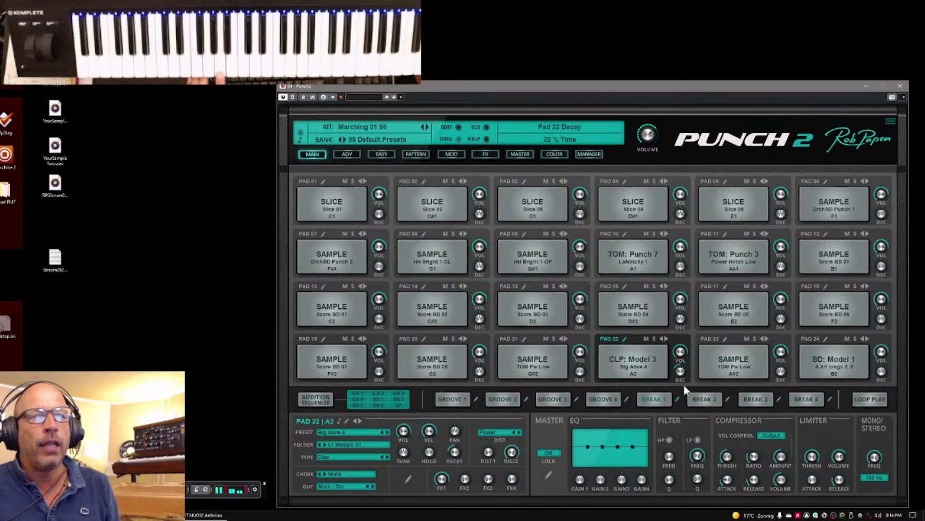
Open the advanced settings of Pad 22 and move on to the bass drum model on Pad 24.
click(625, 339)
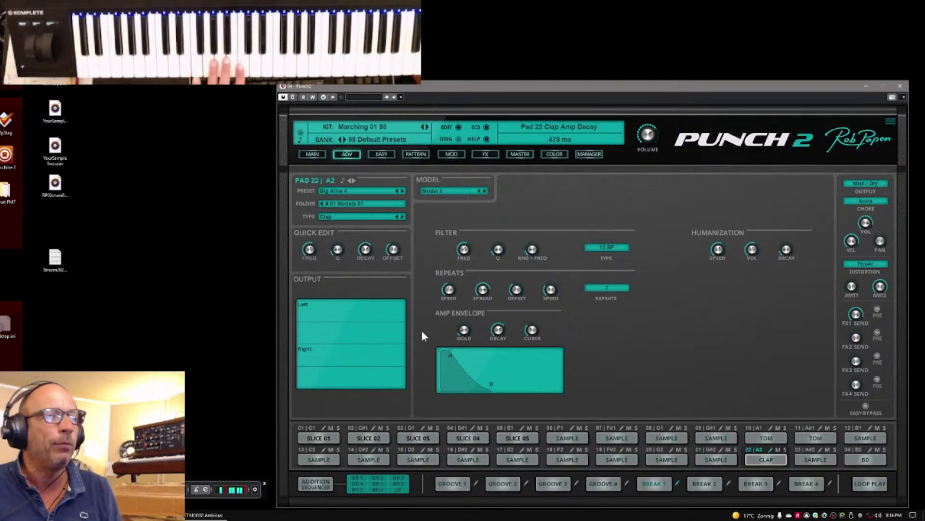
click(353, 180)
click(353, 180)
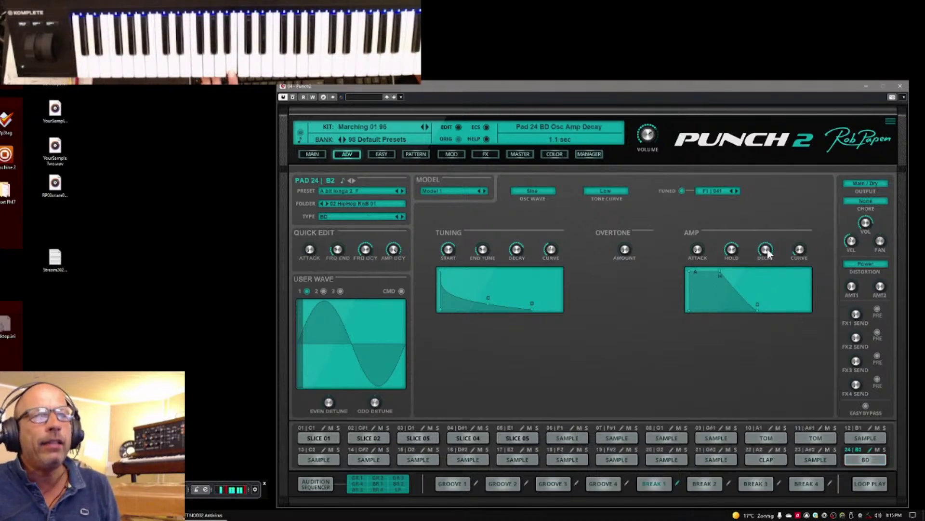
Return to the pad overview, try a different decay on Pad 24 and reset that decay to its default.
click(313, 153)
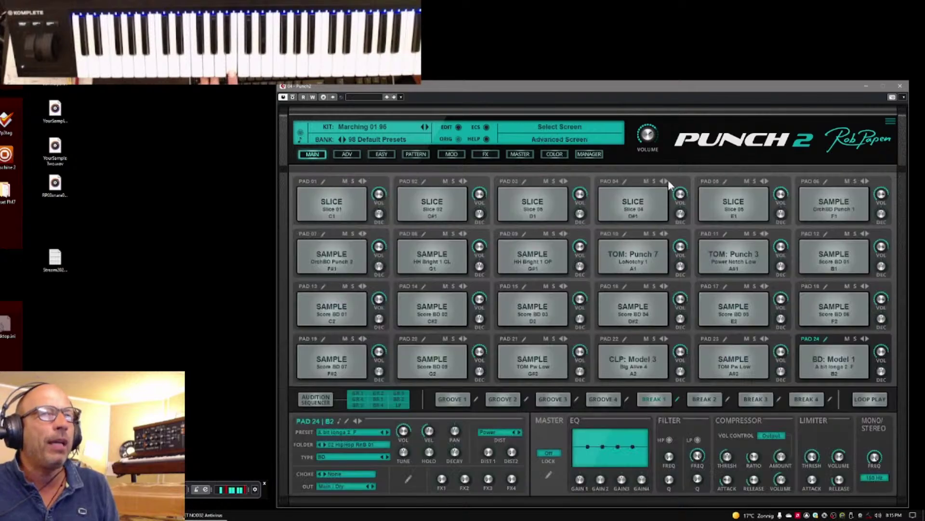
drag(882, 373, 884, 392)
ctrl+click(882, 371)
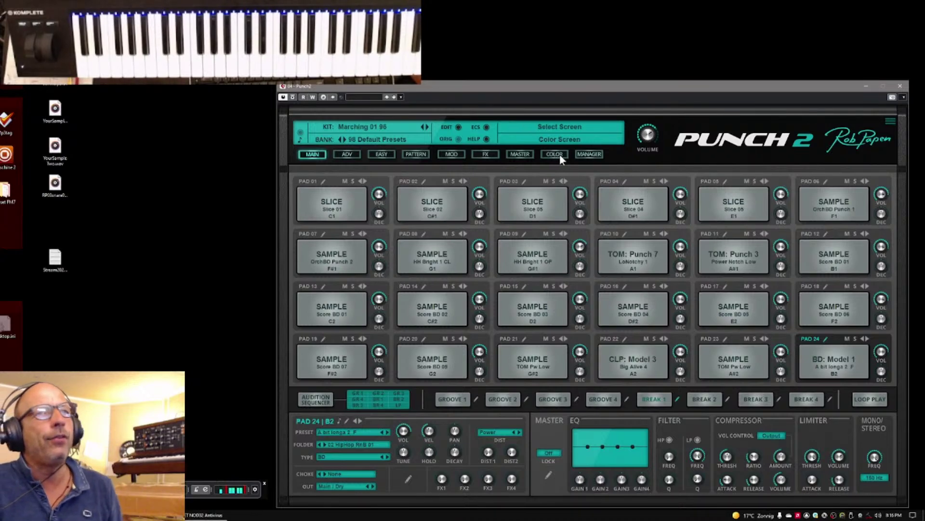
Open the kit preset manager, browse the 02 Dance 01 bank, toggle date ordering, and load the Happy Dancer 127bpm kit.
click(590, 154)
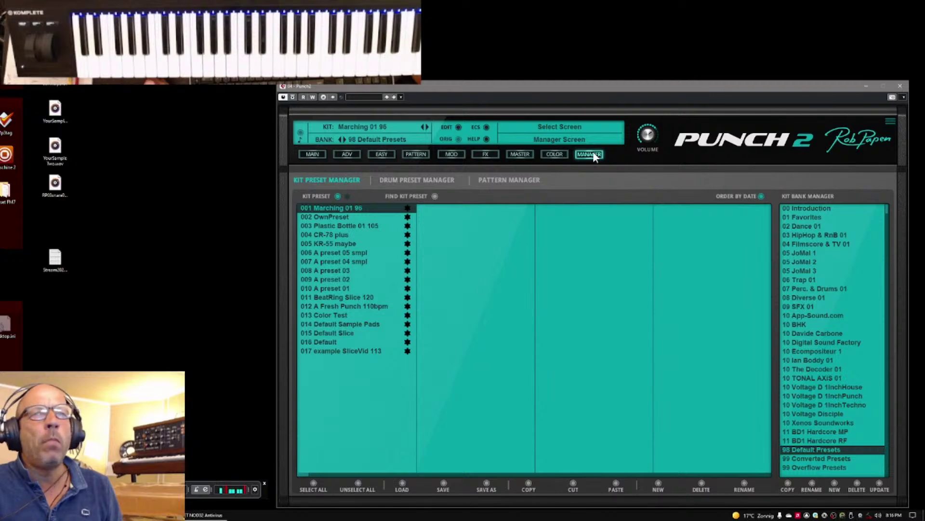
click(799, 225)
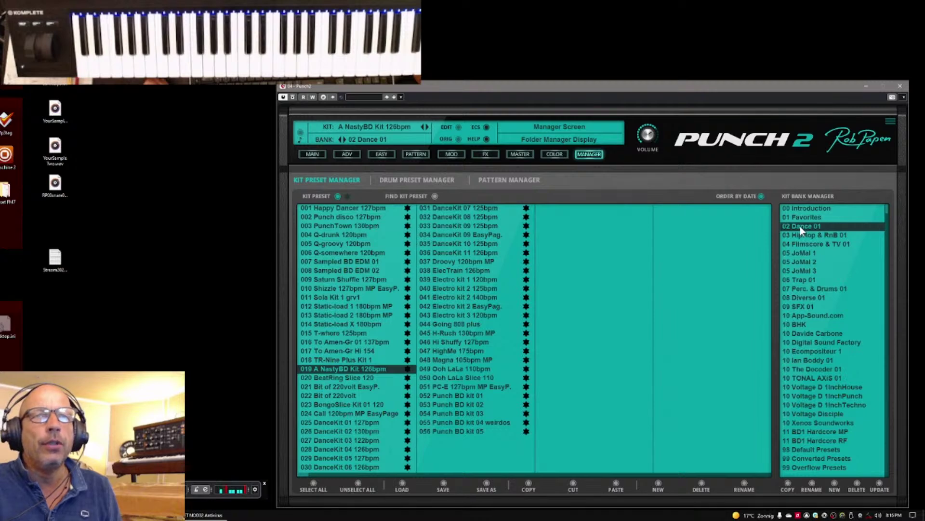
click(762, 196)
click(762, 196)
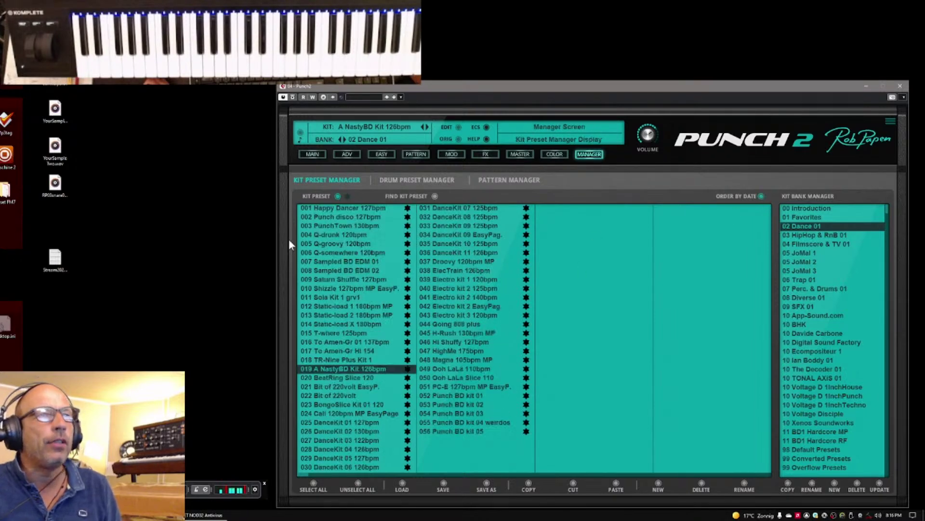
click(343, 208)
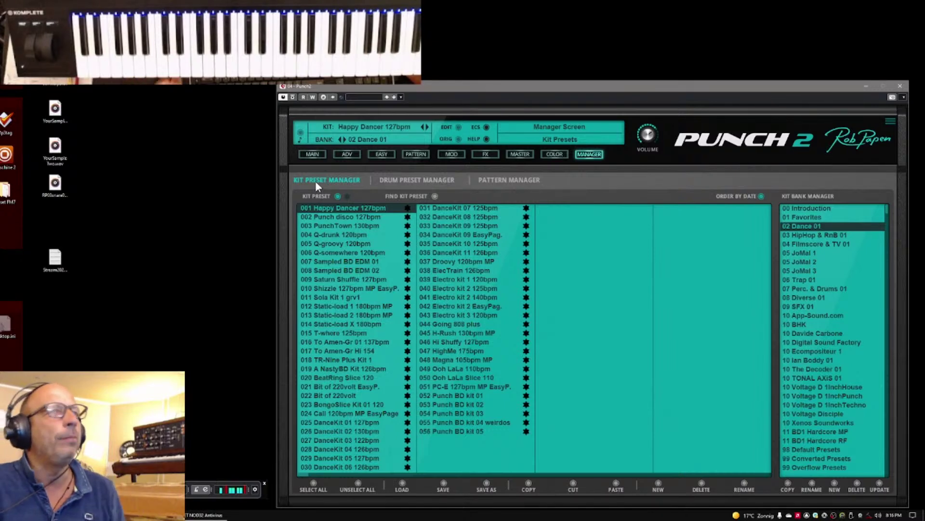
Look through the drum preset, kit preset and pattern managers.
click(400, 182)
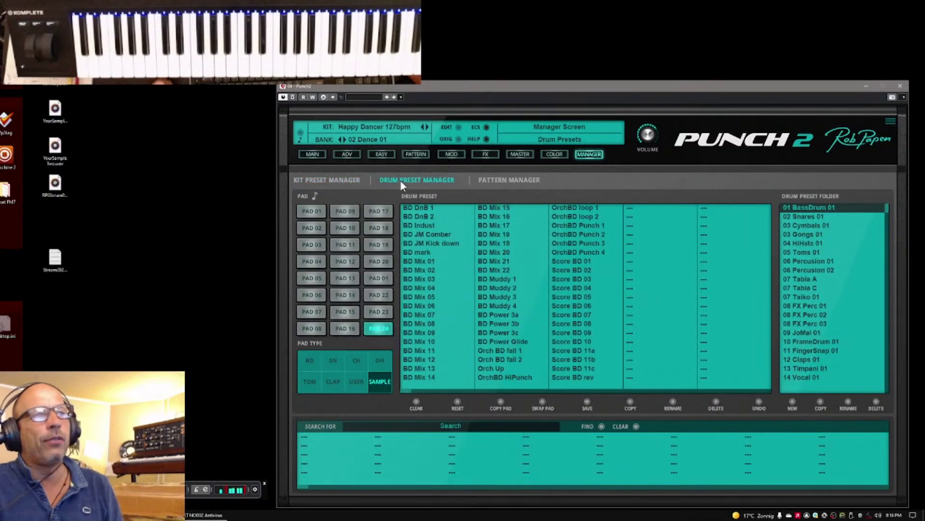
click(325, 182)
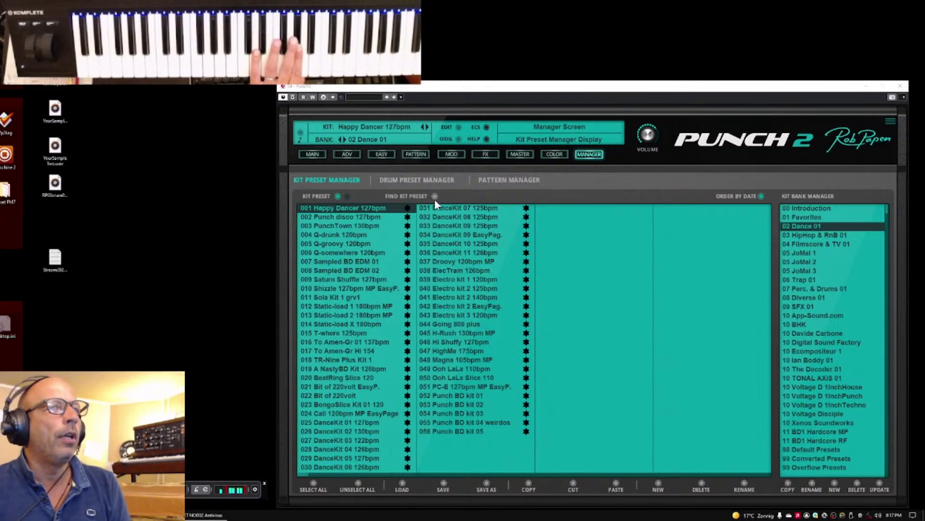
click(510, 179)
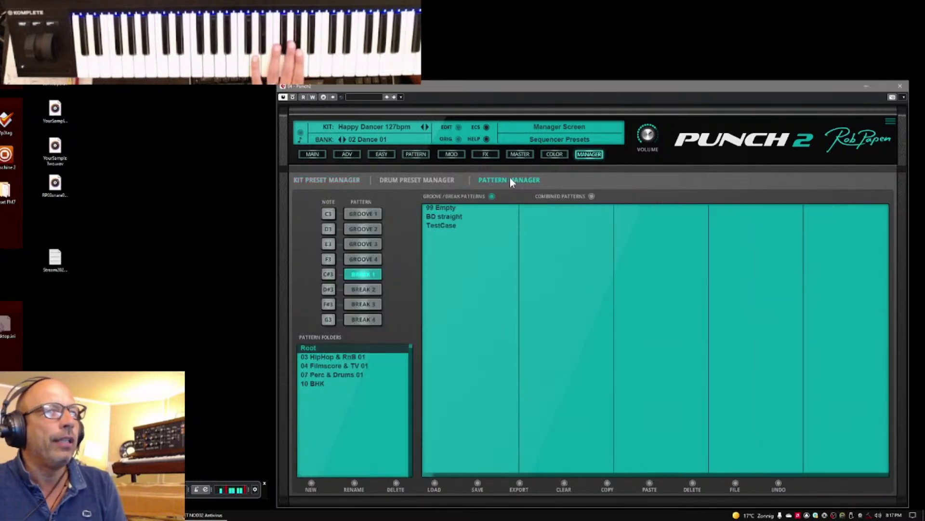
In the drum preset manager, audition clap presets on Pad 10: alive me 03, alive me 05, ClapVoca 06, ClapVoca 07 and DanceClap 08.
click(436, 179)
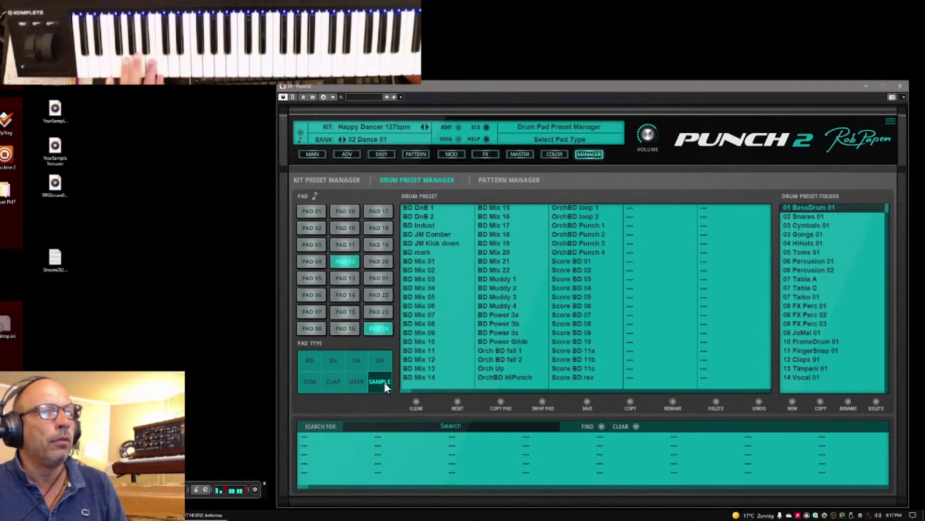
click(344, 228)
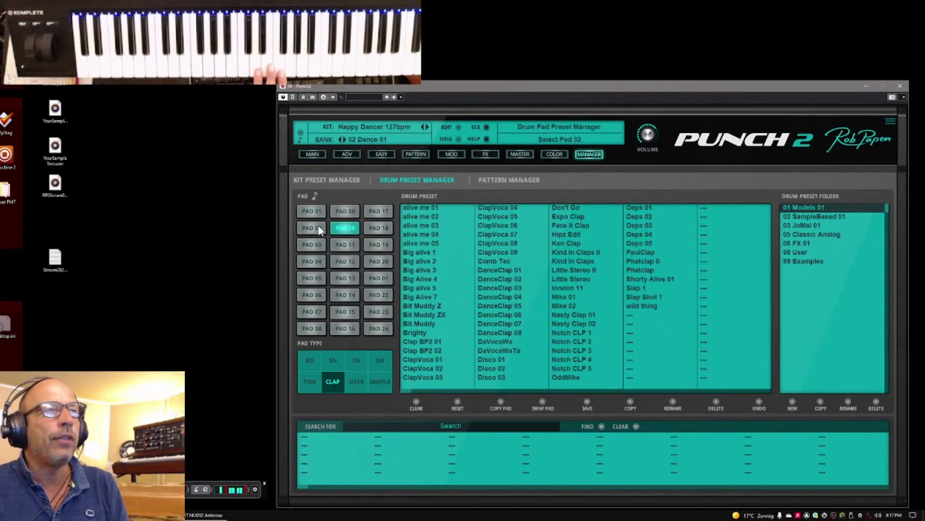
click(419, 225)
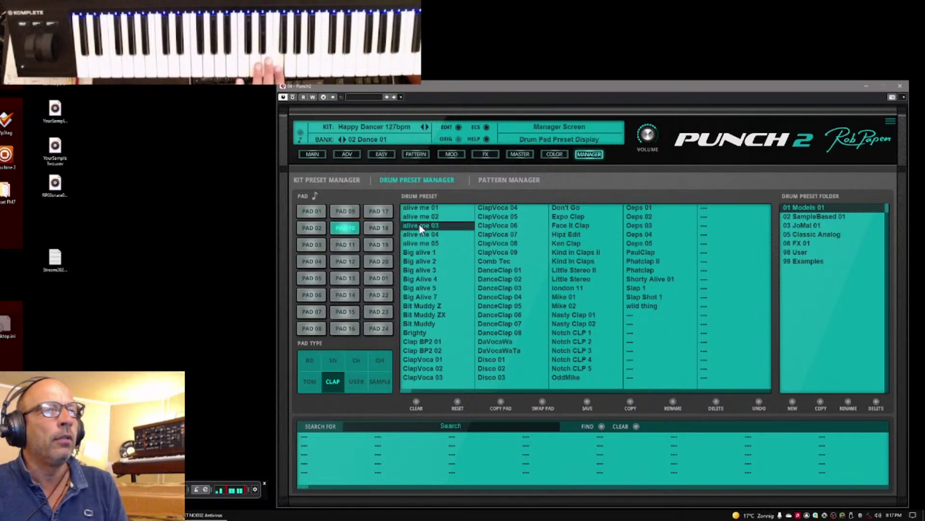
click(420, 244)
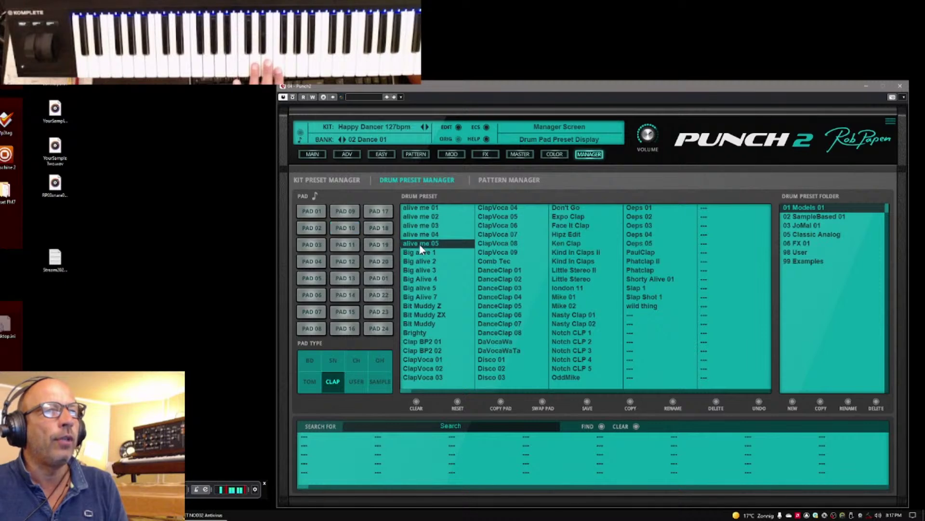
click(492, 227)
click(492, 235)
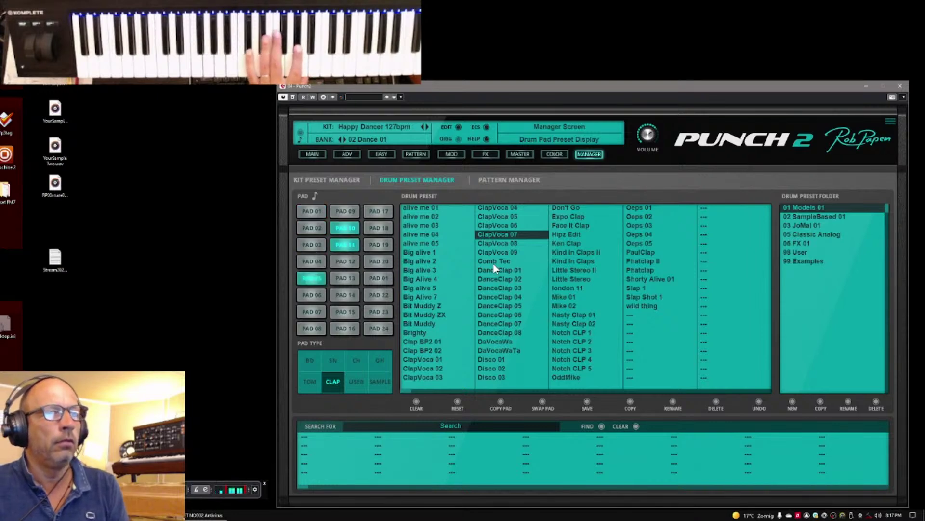
click(485, 334)
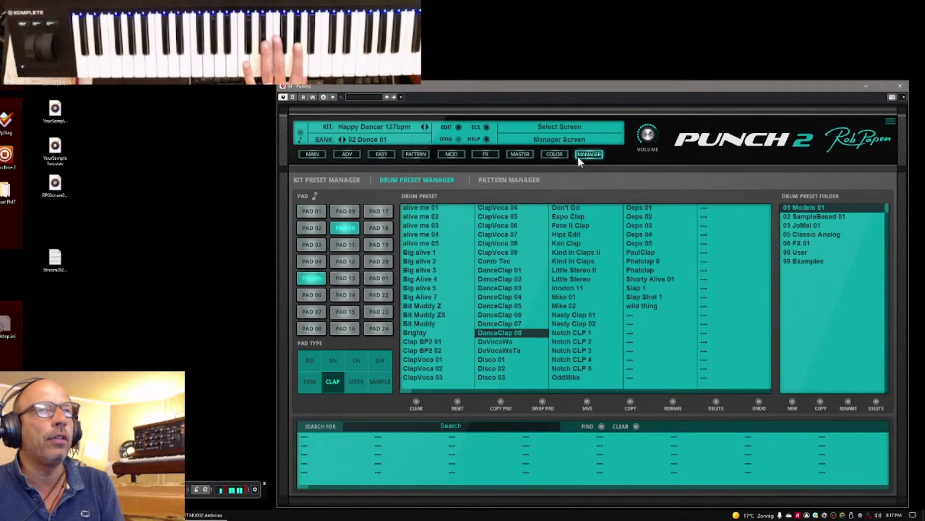
Check the advanced clap settings of Pad 10 and load the Big Alive 7 preset onto the pad.
click(348, 154)
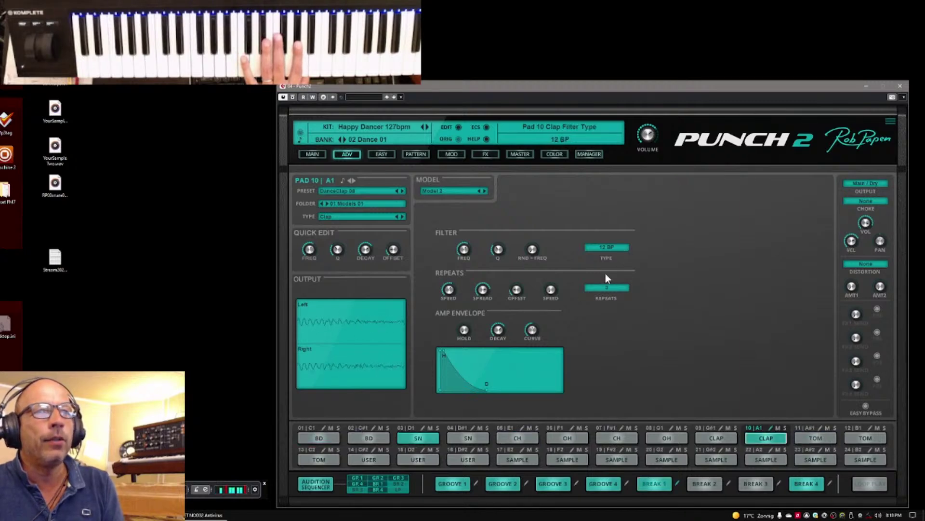
click(590, 155)
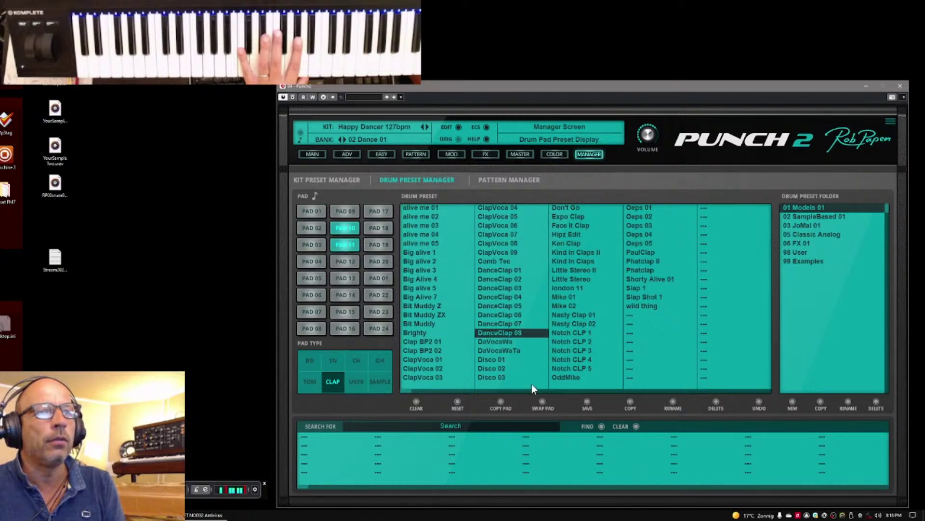
click(412, 296)
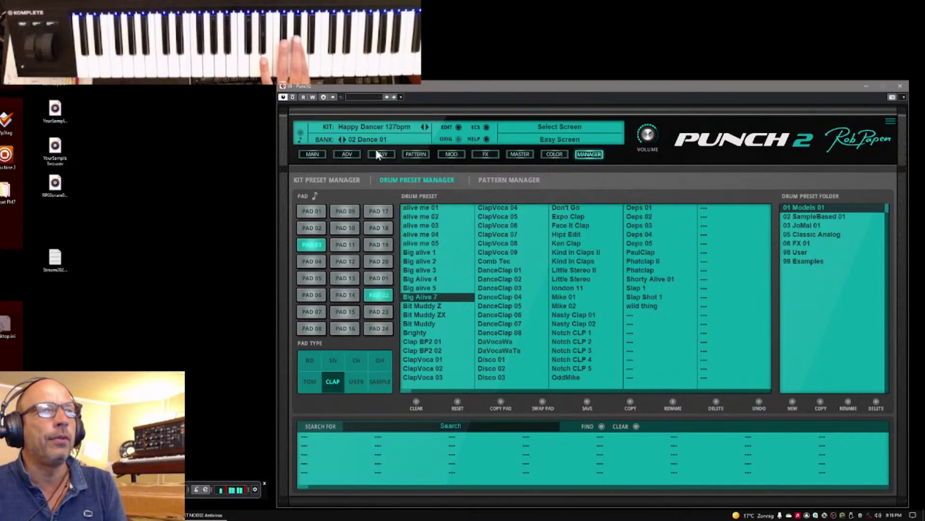
In Pad 10's advanced settings, set the clap repeat speed to 27.54 ms, raise the repeat spread and shorten the amp decay.
click(347, 155)
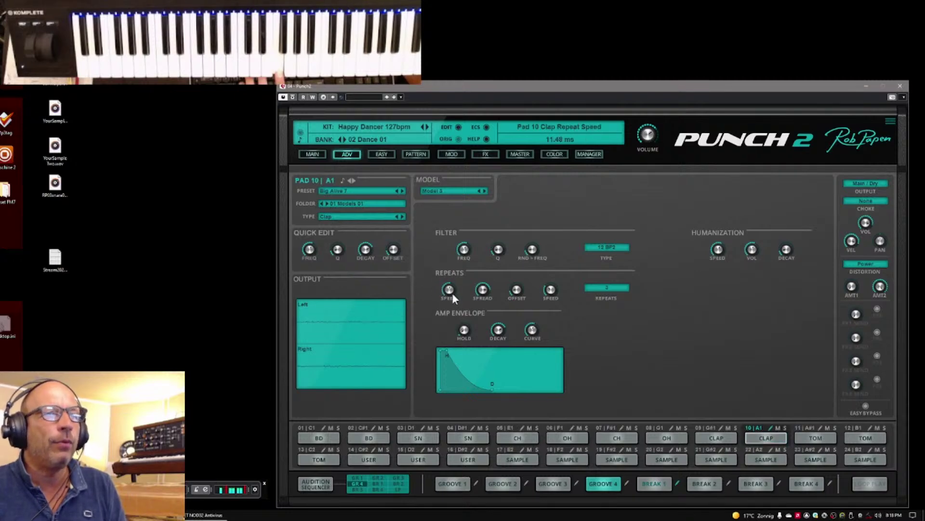
drag(447, 299, 453, 288)
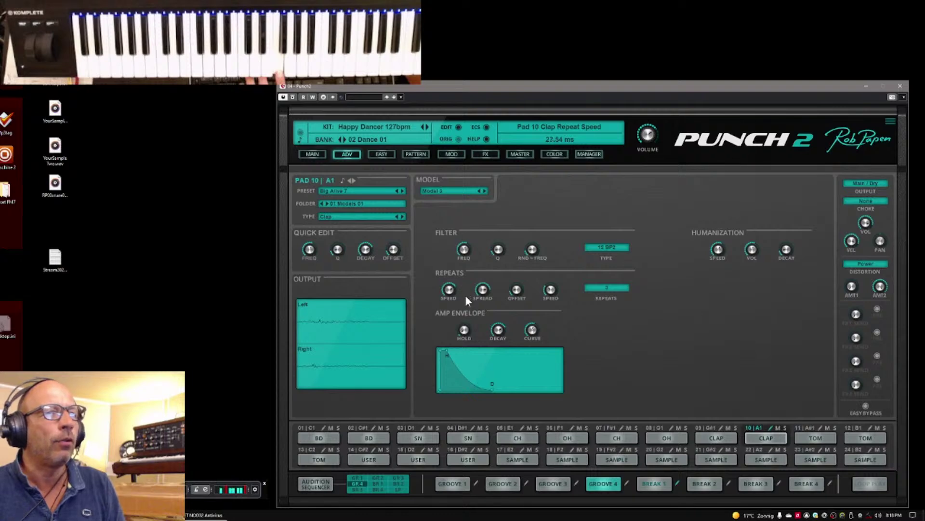
mouse_move(491, 287)
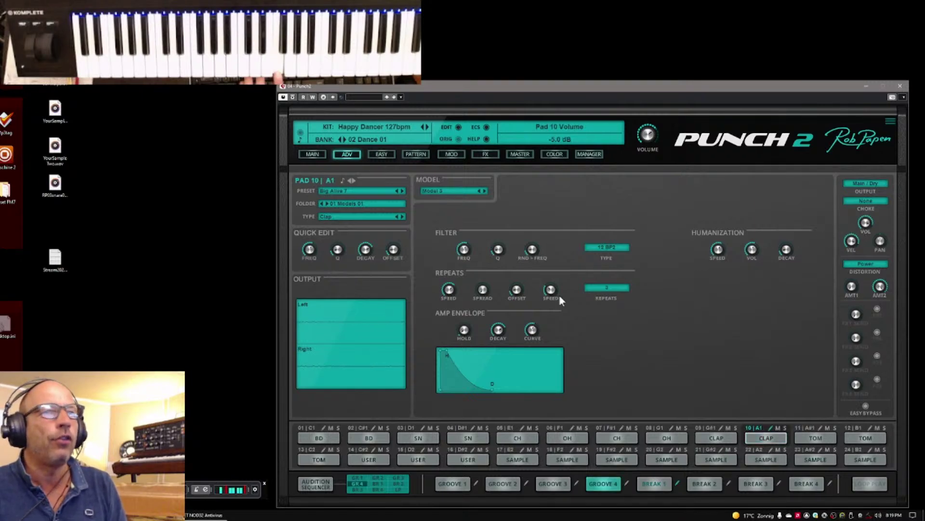
drag(484, 290, 498, 191)
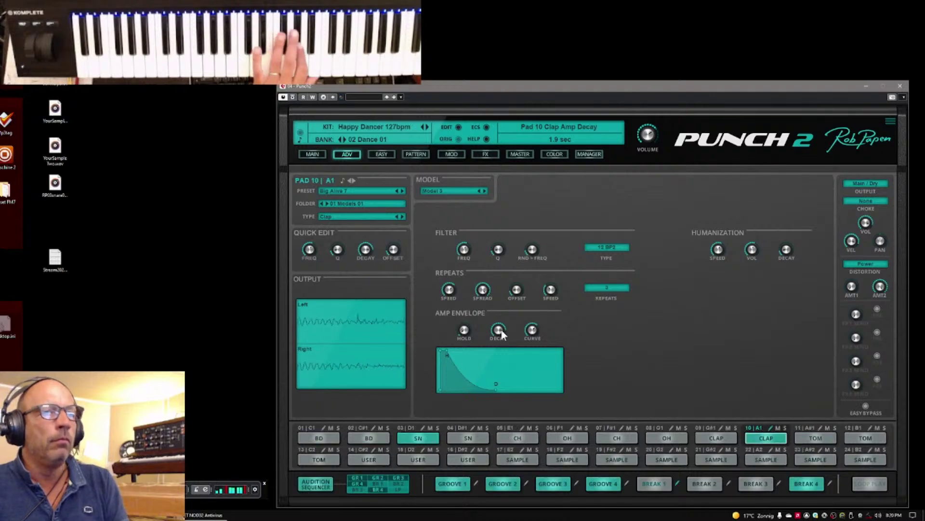
drag(501, 328, 525, 366)
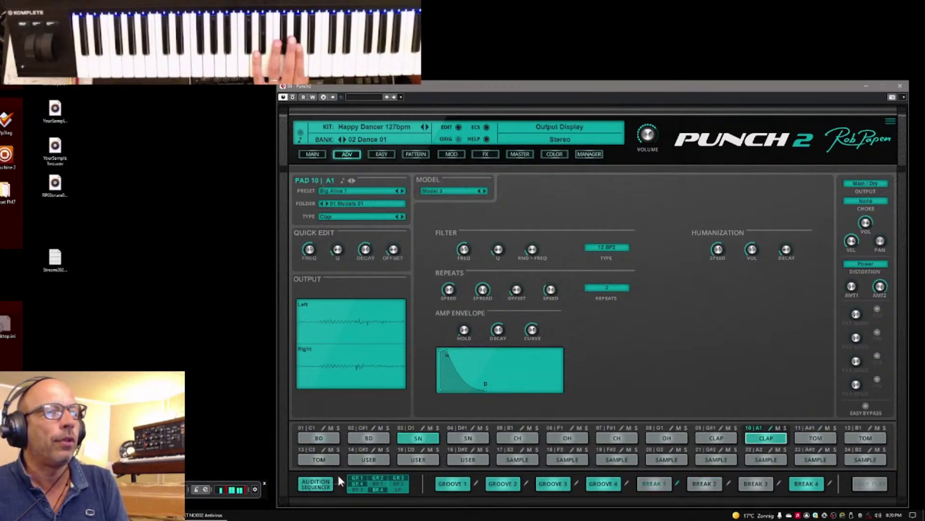
Set the tuned bass drum frequency of Pad 01 to F1 and tweak its amp decay.
click(322, 428)
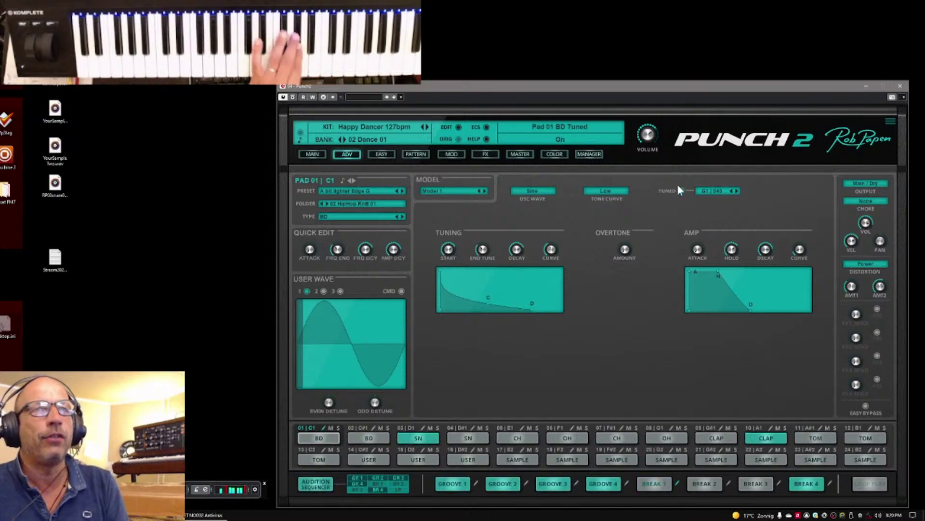
click(731, 191)
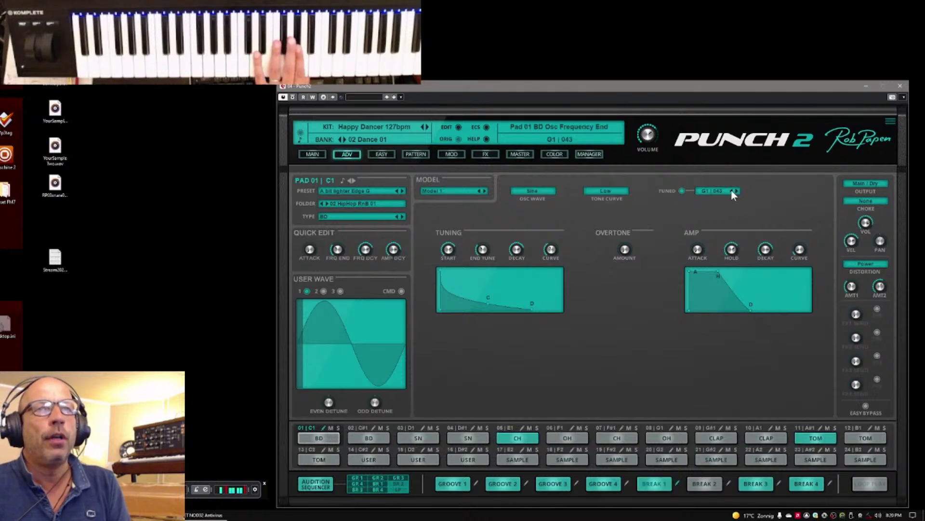
click(730, 190)
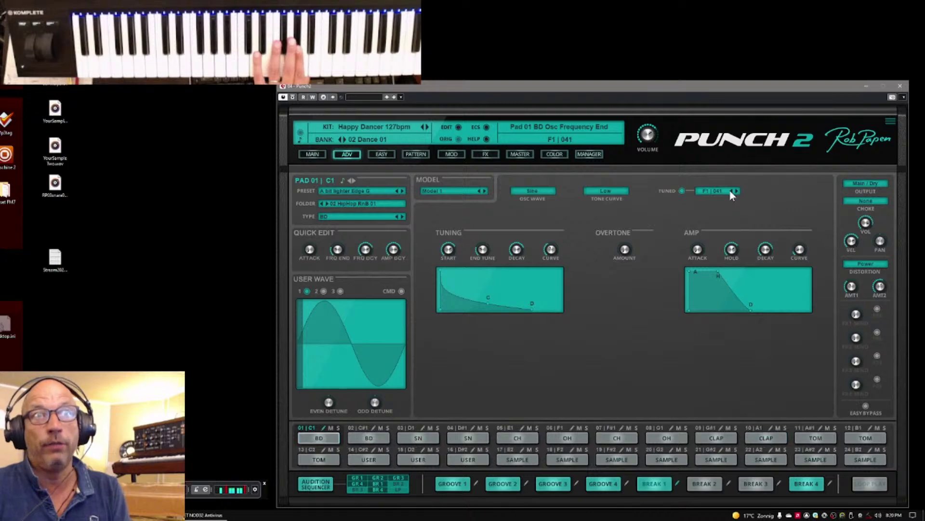
drag(760, 253, 763, 249)
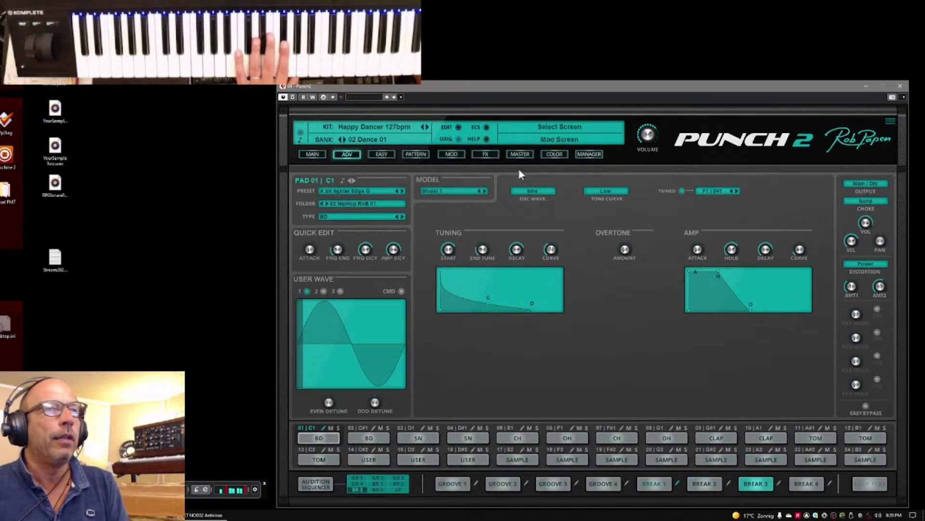
Review Pad 22's advanced sample settings, the master mixer and the pad's drum presets, plus the Break 3 pattern.
click(313, 153)
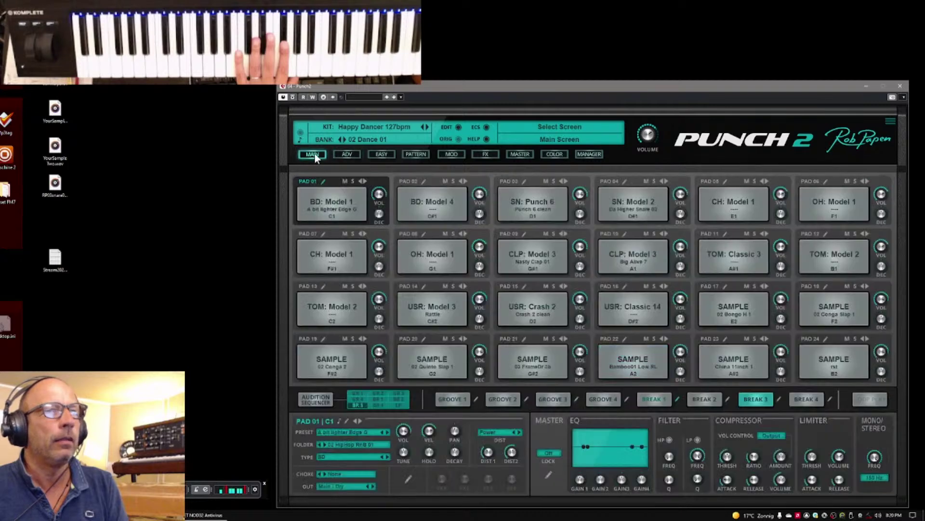
click(625, 340)
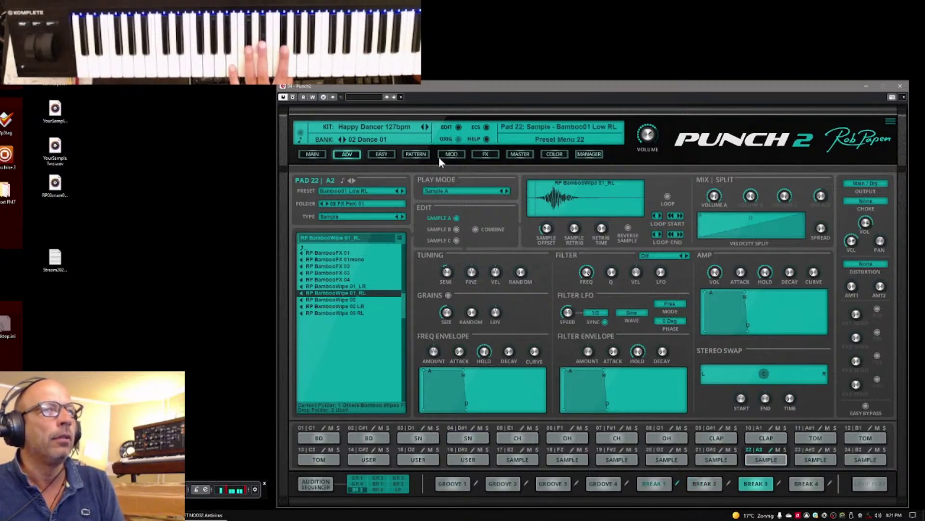
click(519, 154)
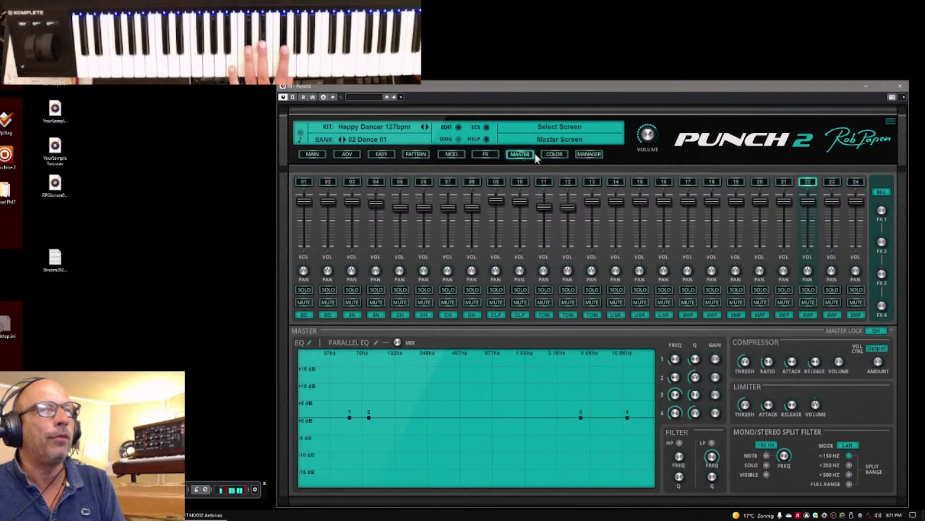
click(585, 155)
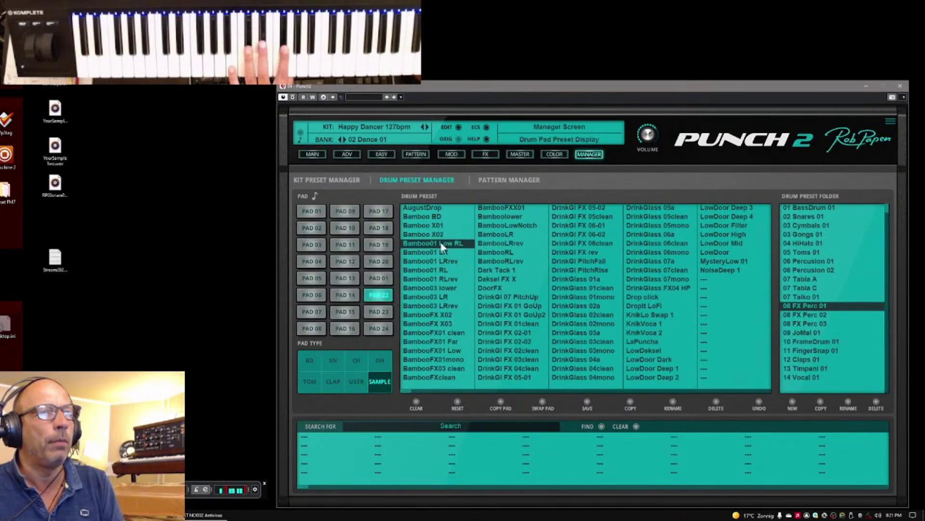
click(415, 154)
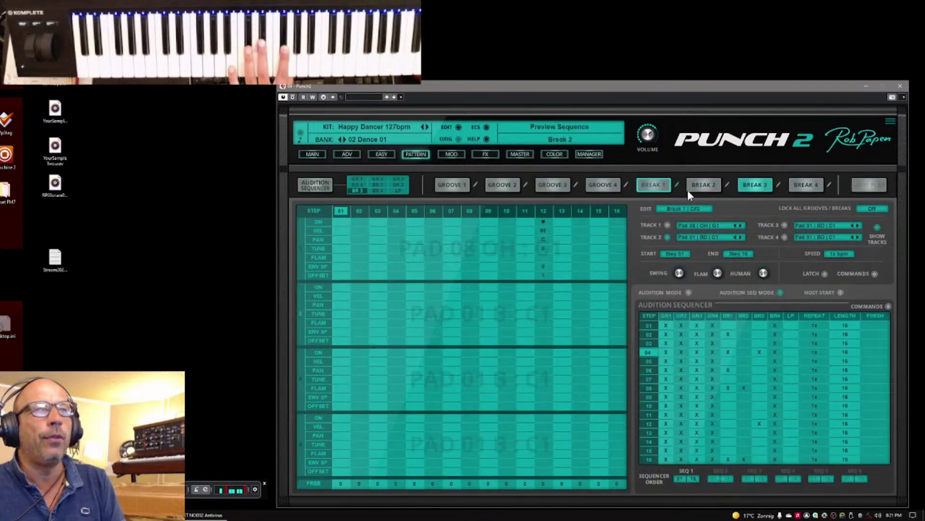
click(779, 185)
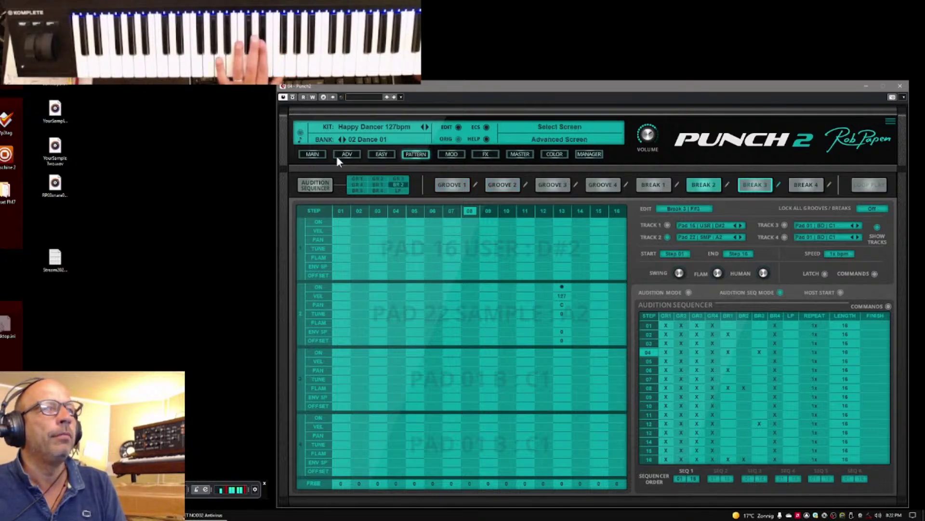
In Pad 04's advanced snare settings, adjust the noise curve, set the noise amp decay to 108 ms and apply FoldOver distortion.
click(314, 153)
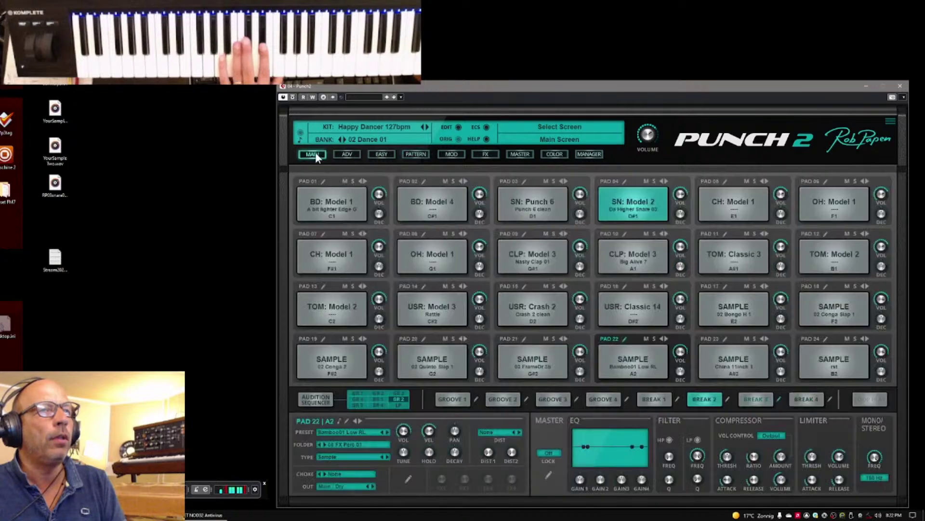
click(644, 208)
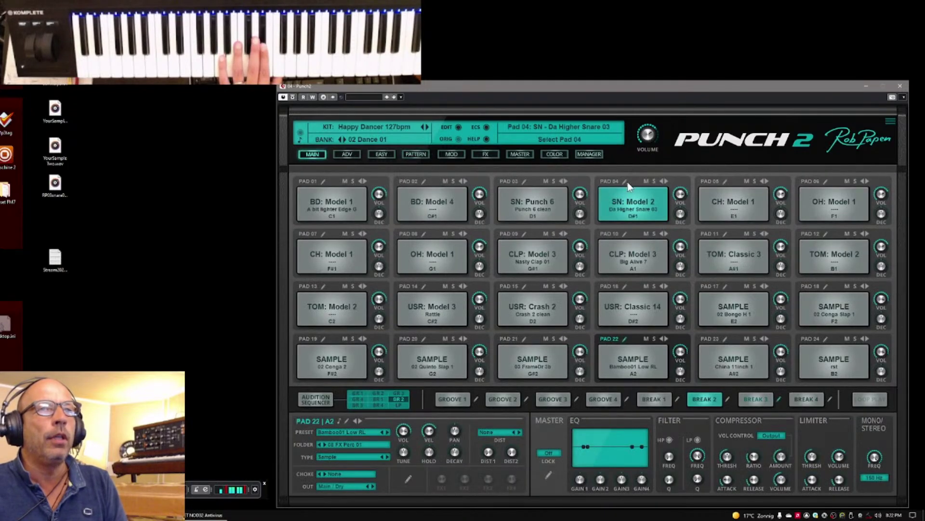
click(625, 182)
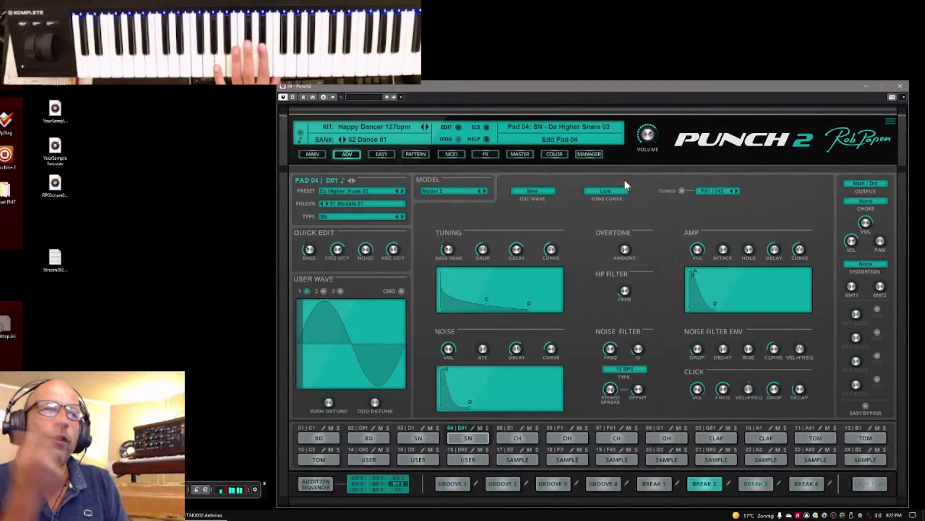
drag(448, 348, 482, 515)
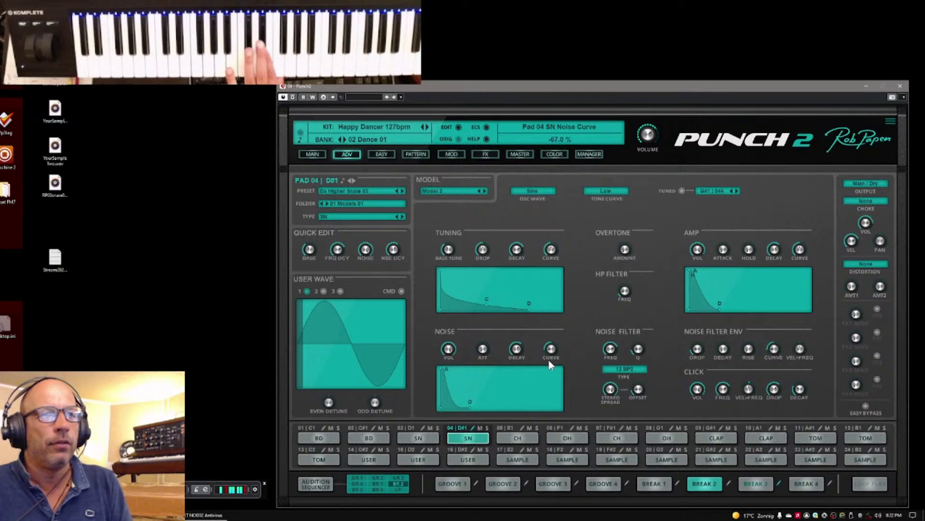
scroll(522, 353, down, 2)
scroll(525, 349, down, 2)
scroll(525, 350, down, 3)
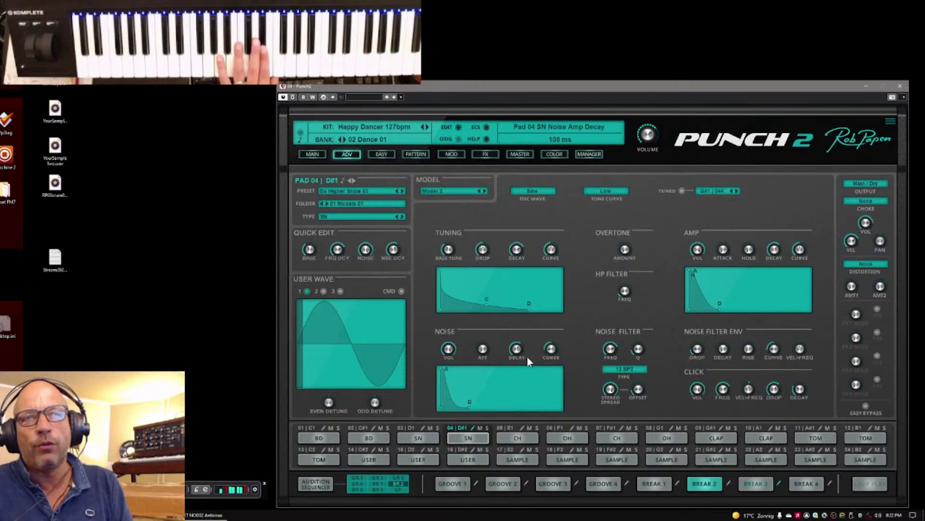
click(865, 264)
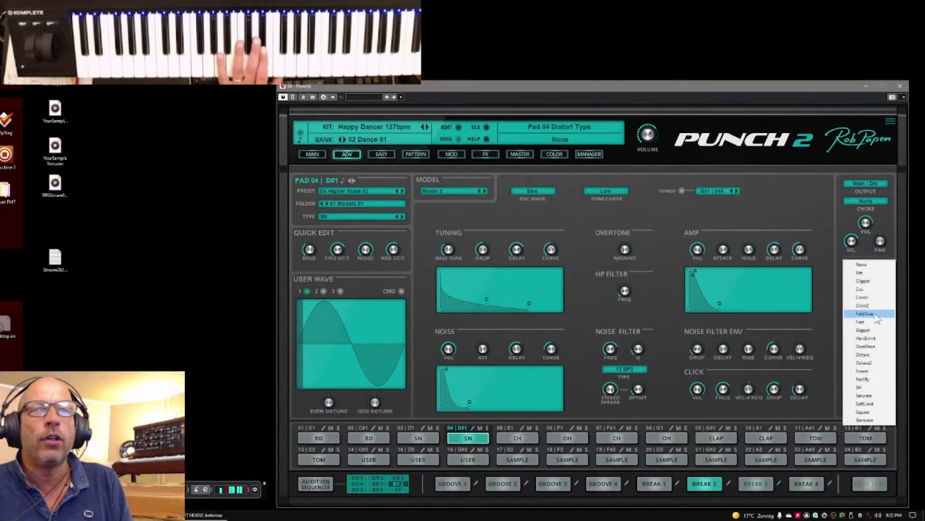
click(870, 313)
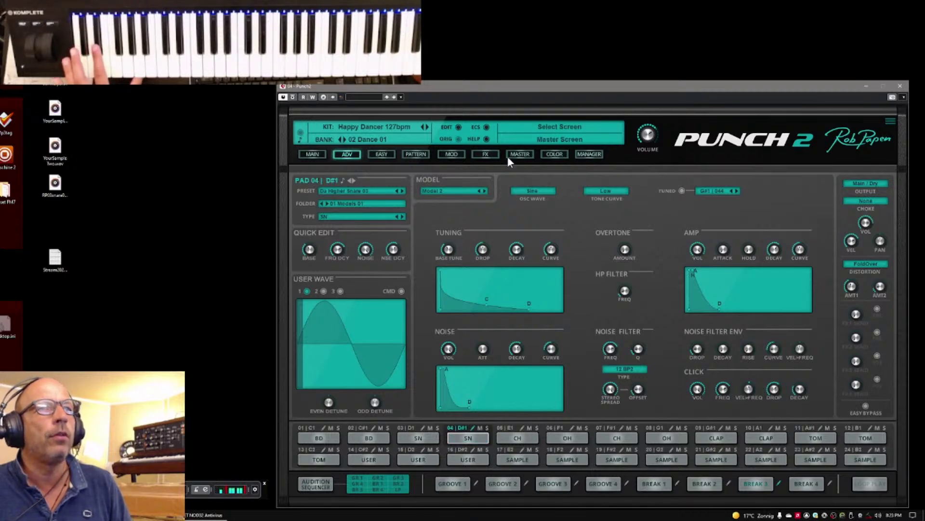
Load the Elec Fuzz II snare preset onto Pad 04 and listen to it in the audition sequence.
click(591, 154)
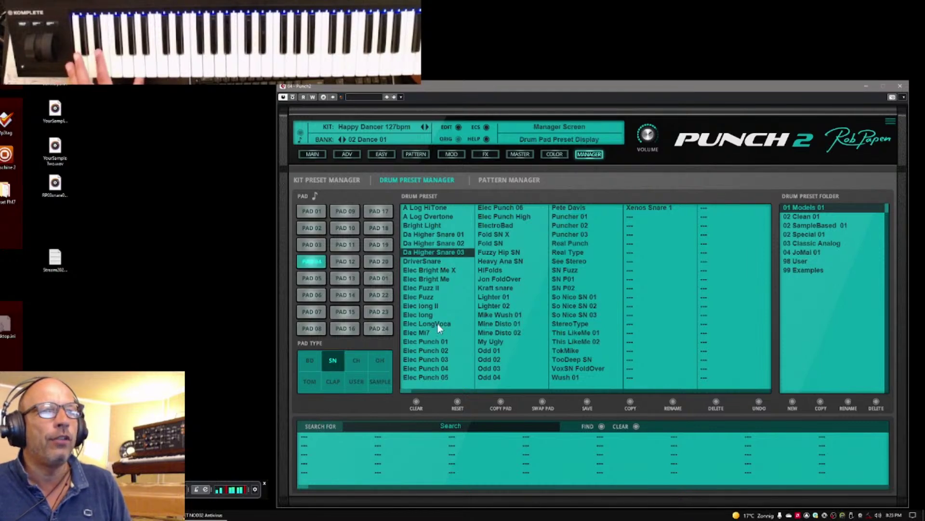
click(419, 297)
click(421, 287)
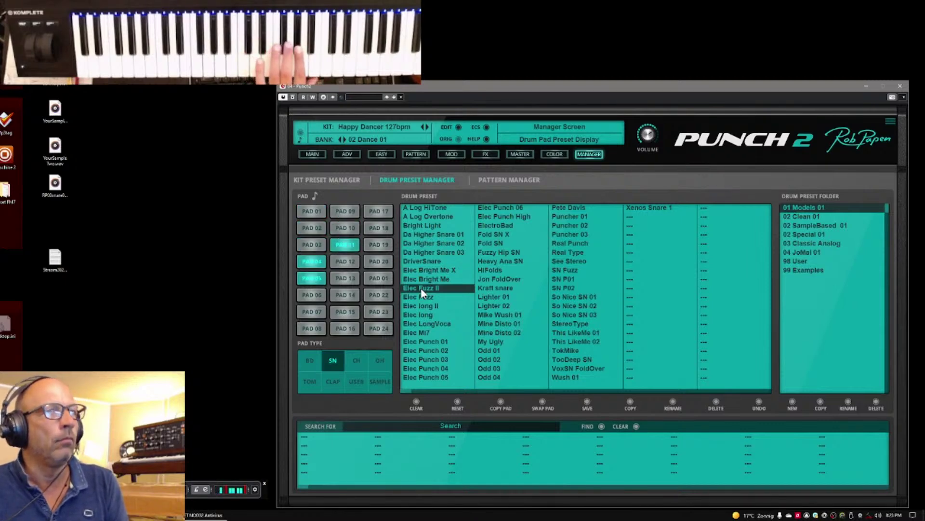
click(313, 155)
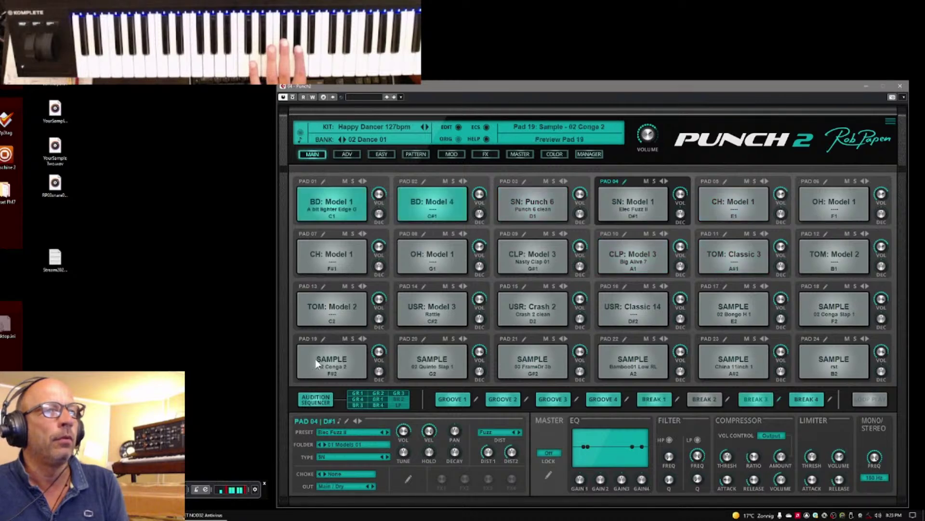
click(318, 402)
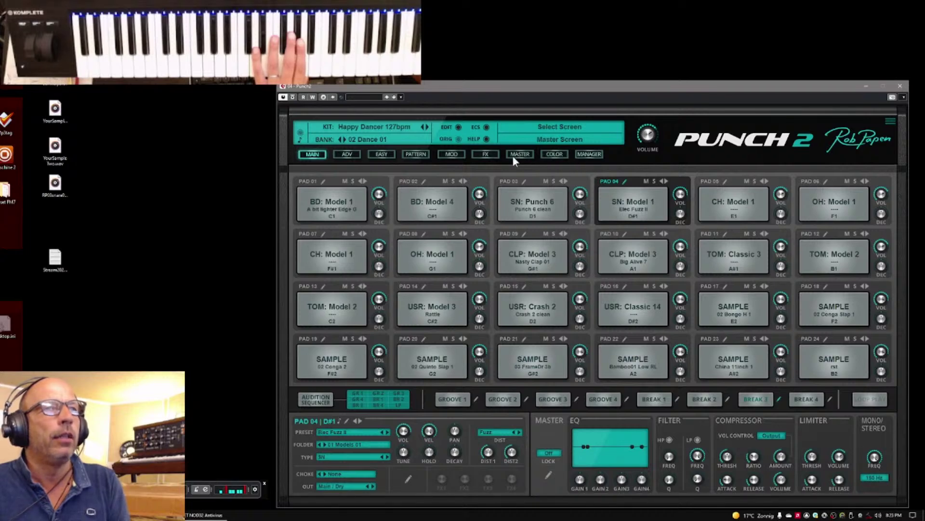
Switch the patterns to audition mode and set the audition selection to include Break 2 and leave out Break 1.
click(421, 155)
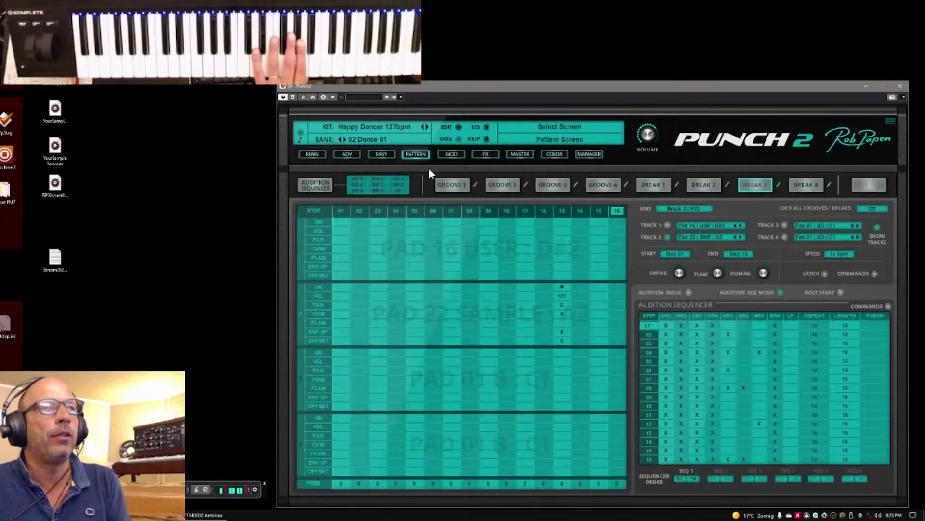
click(688, 292)
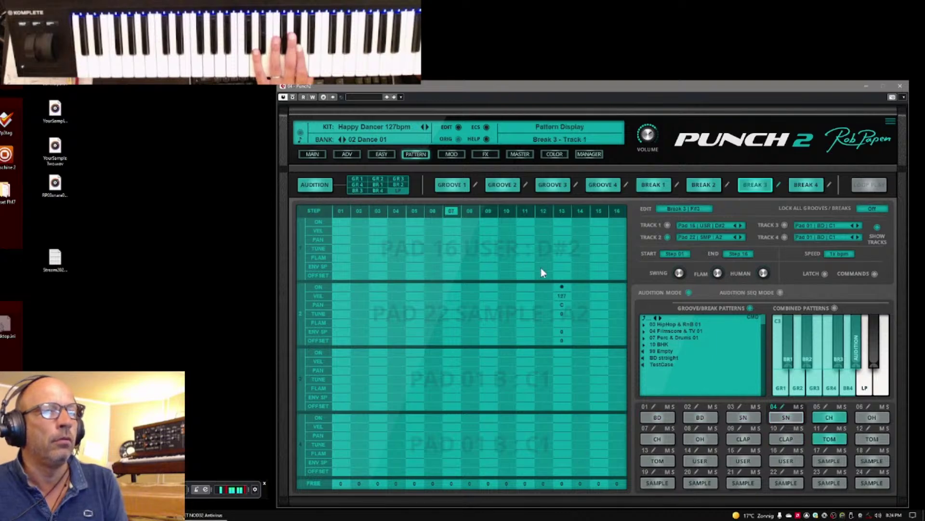
click(399, 186)
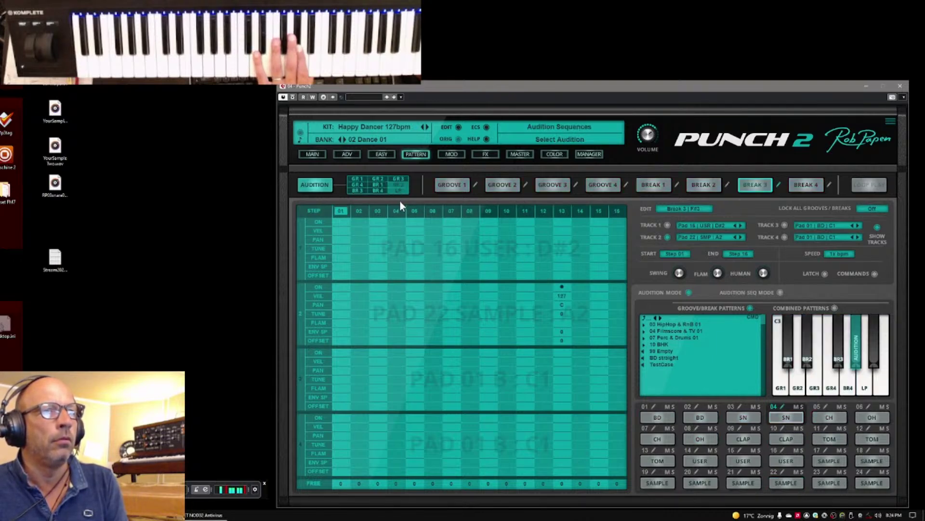
click(673, 183)
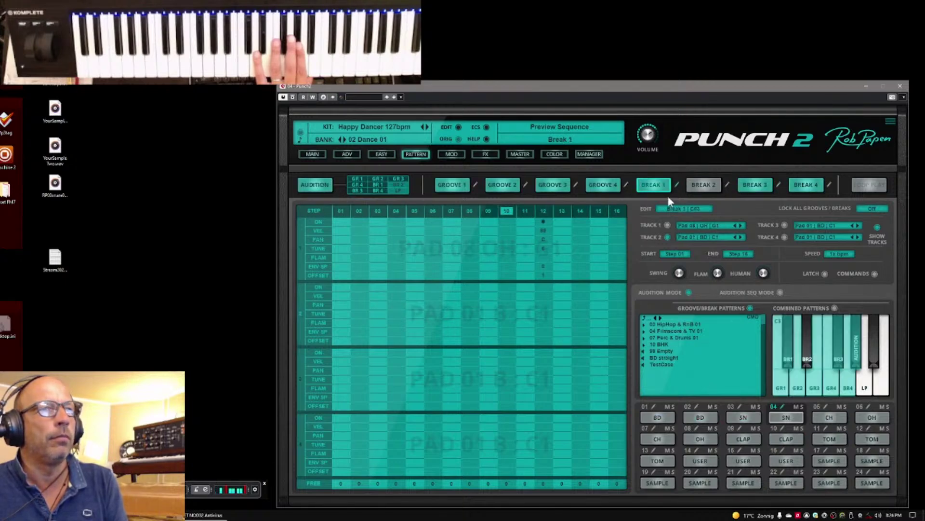
click(377, 184)
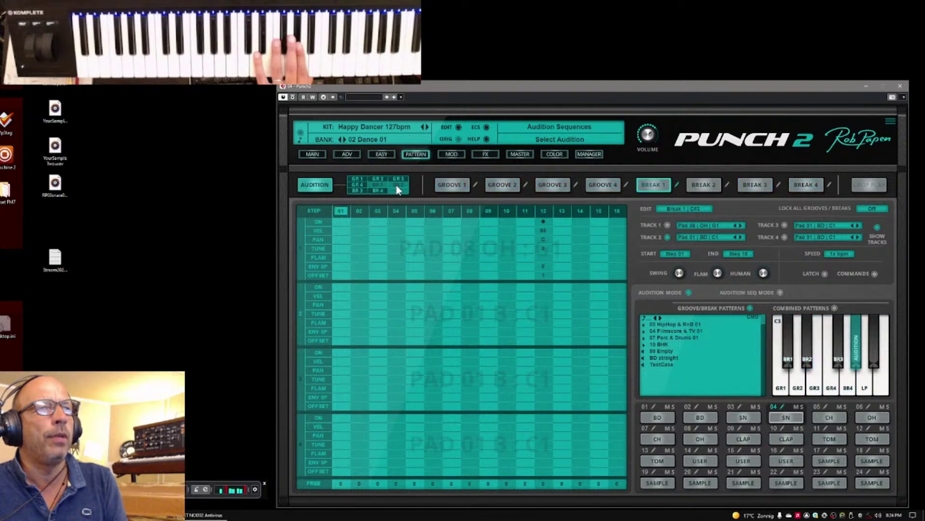
click(396, 185)
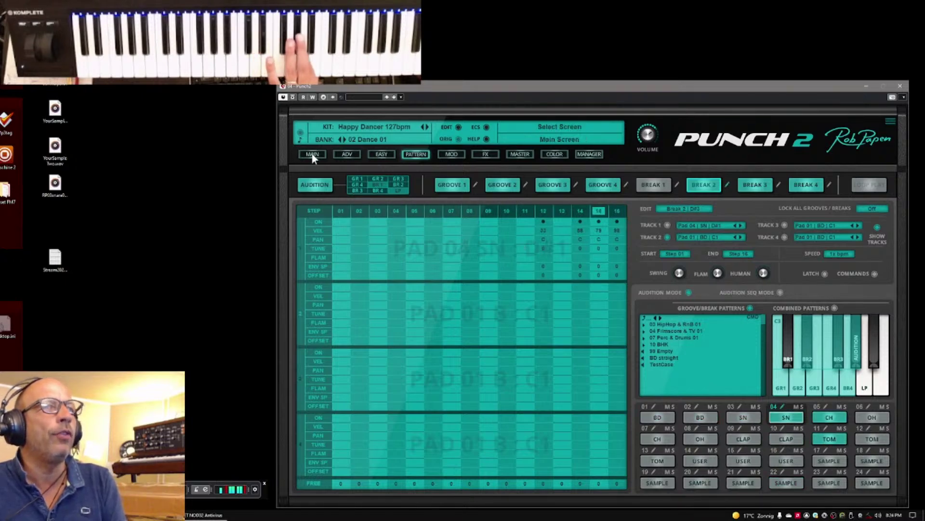
Step Pad 04's snare preset forward to Elec long in its advanced settings.
click(347, 157)
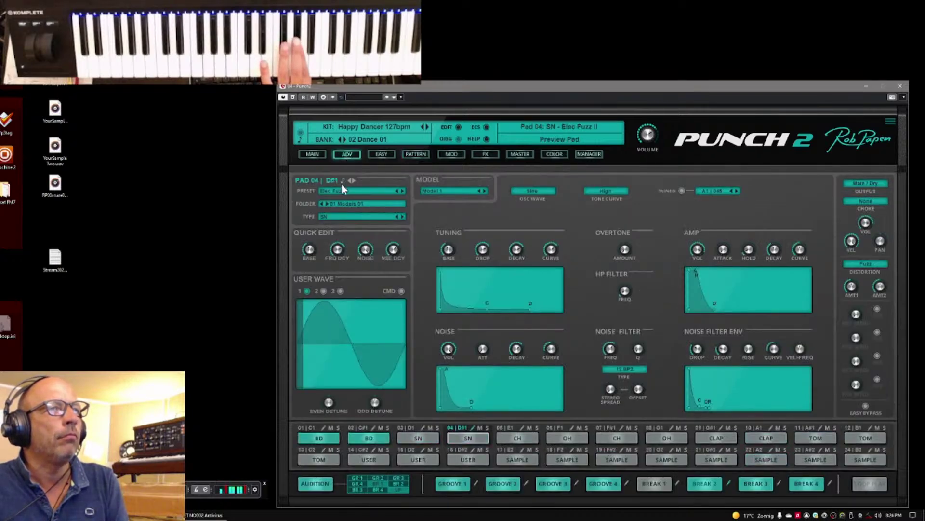
click(401, 191)
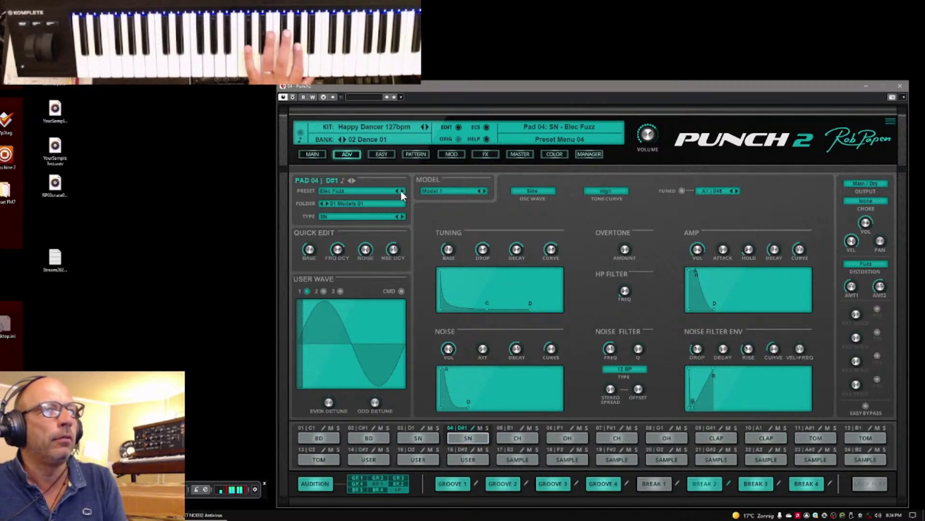
click(401, 191)
click(401, 191)
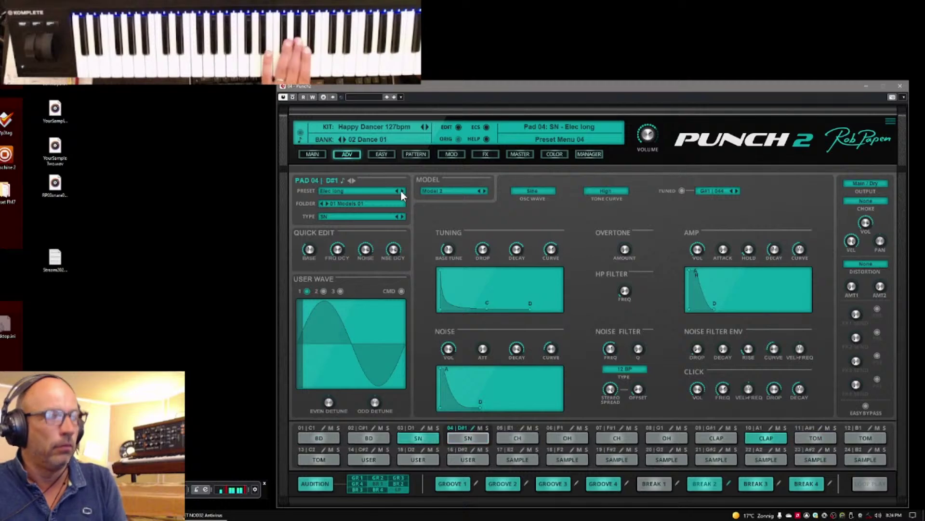
On the main pad overview, reduce the audition selection to Groove 1, Groove 2 and Break 2.
click(312, 154)
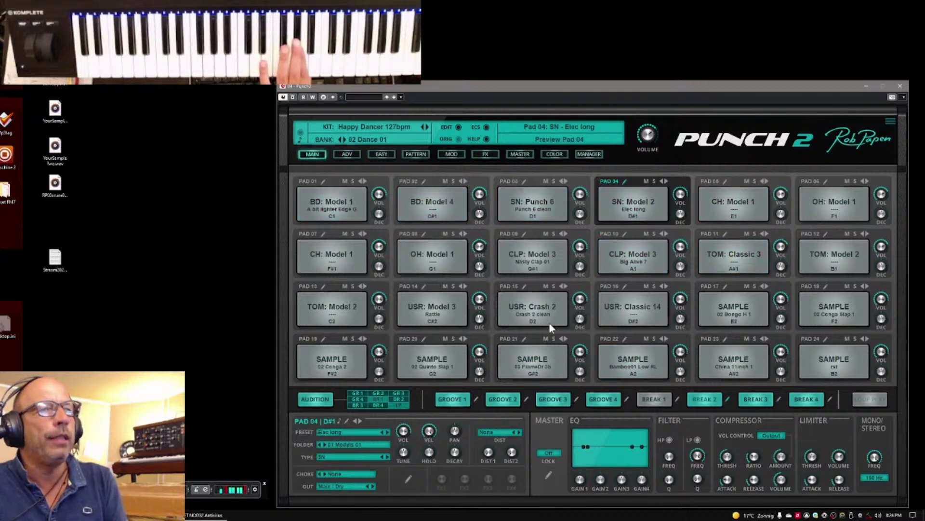
click(372, 406)
click(358, 400)
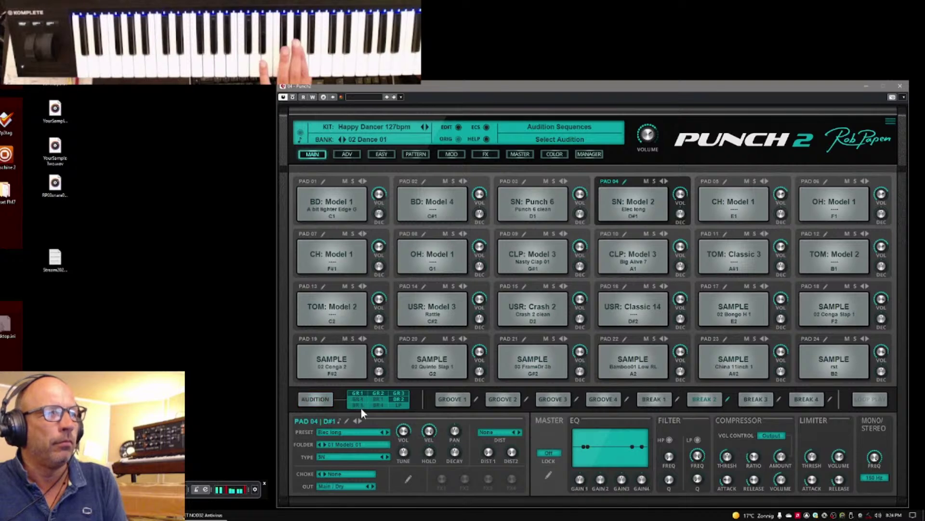
click(391, 393)
click(379, 393)
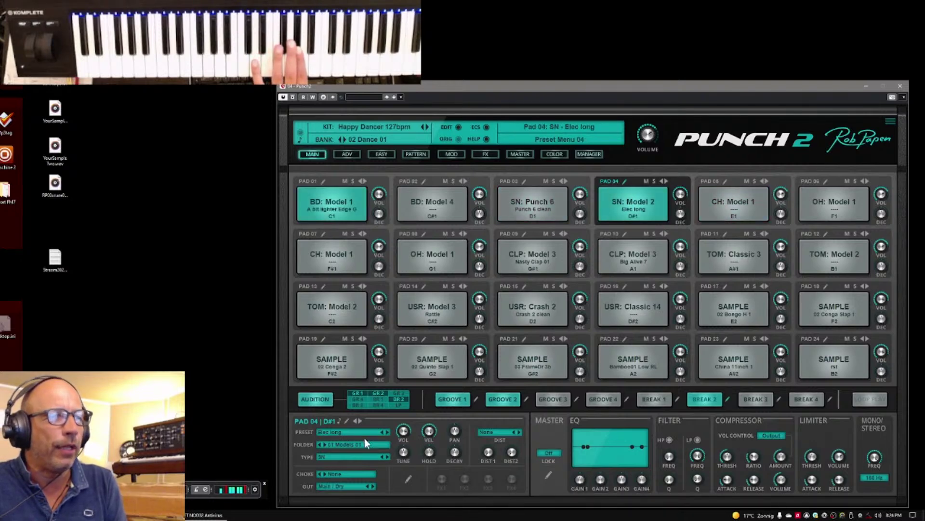
Change Pad 04's snare preset to Elec Punch 01.
click(387, 432)
click(386, 431)
click(386, 431)
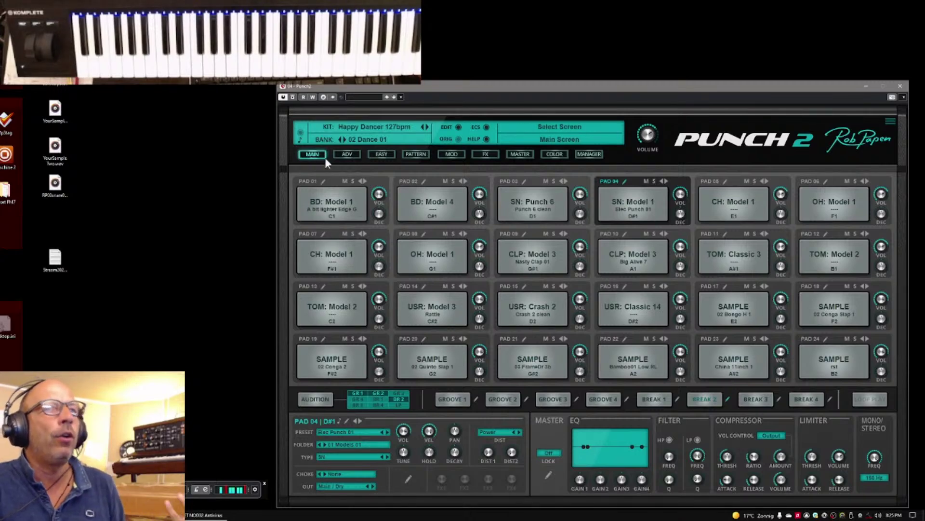
Show the kits of the 08 Diverse 01 bank in the kit preset manager and turn off ordering by date.
click(527, 153)
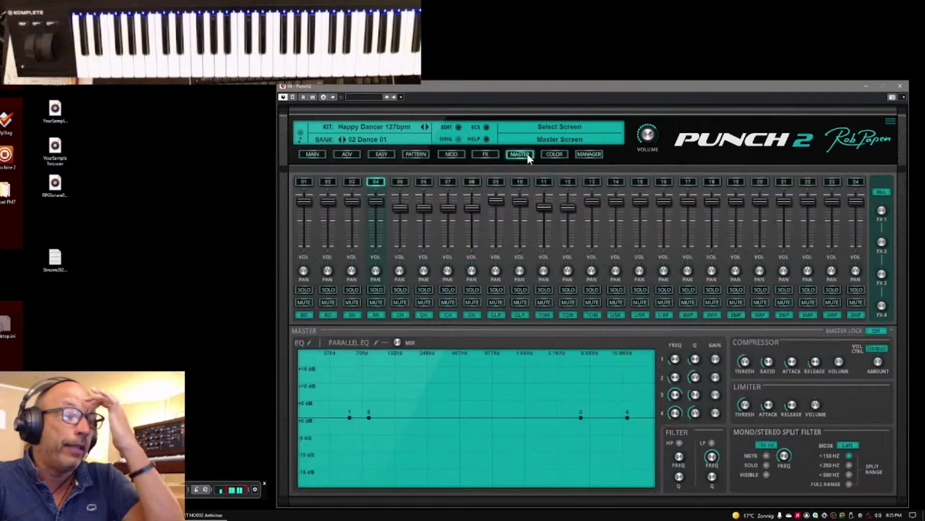
click(589, 154)
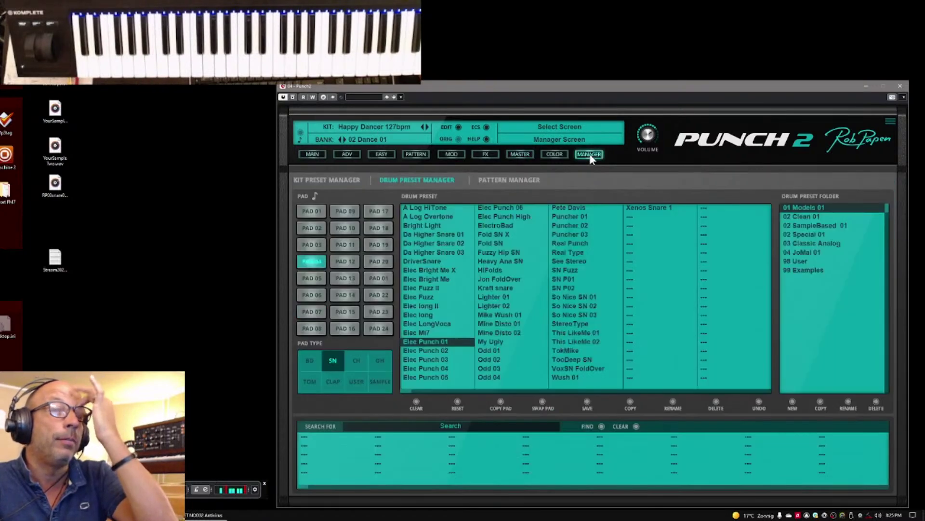
click(332, 179)
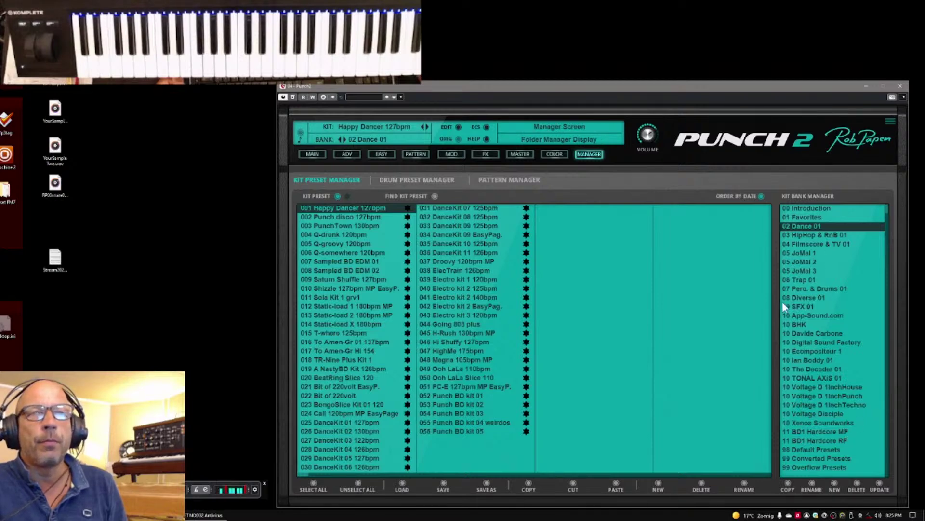
click(794, 296)
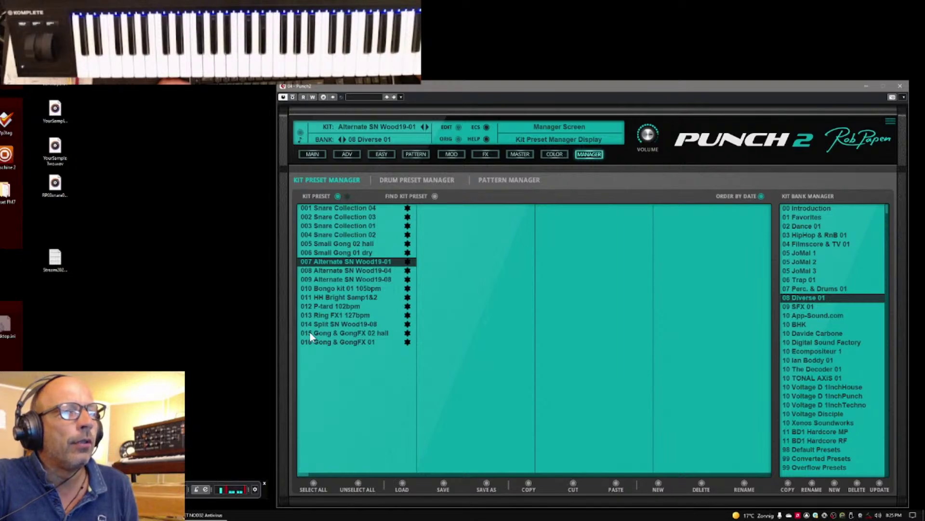
click(761, 197)
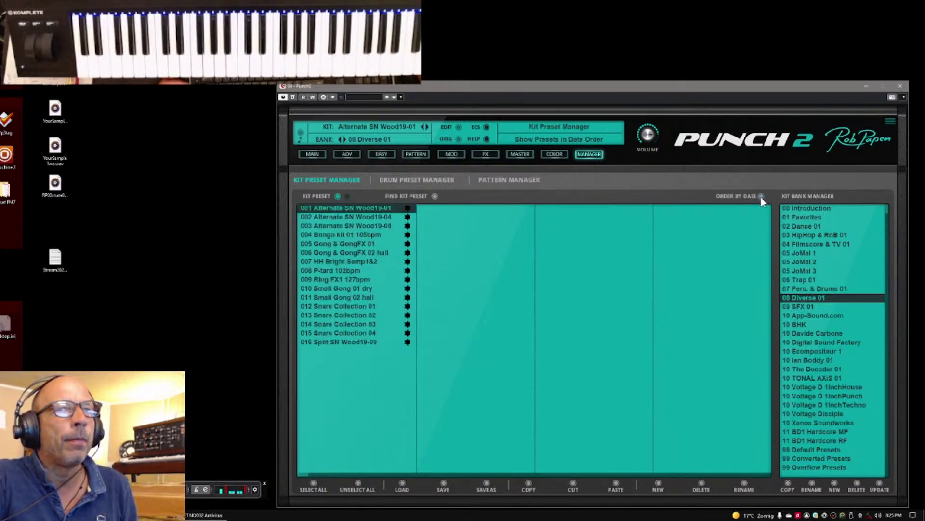
Try the Snare Collection 01 kit, load Alternate SN Wood19-01 instead and open the advanced sample settings of Pad 19.
click(342, 308)
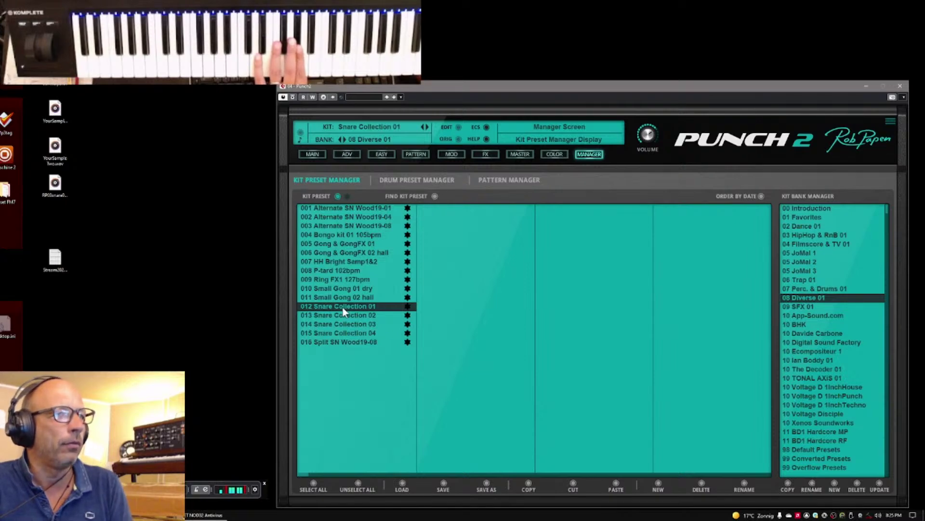
click(332, 209)
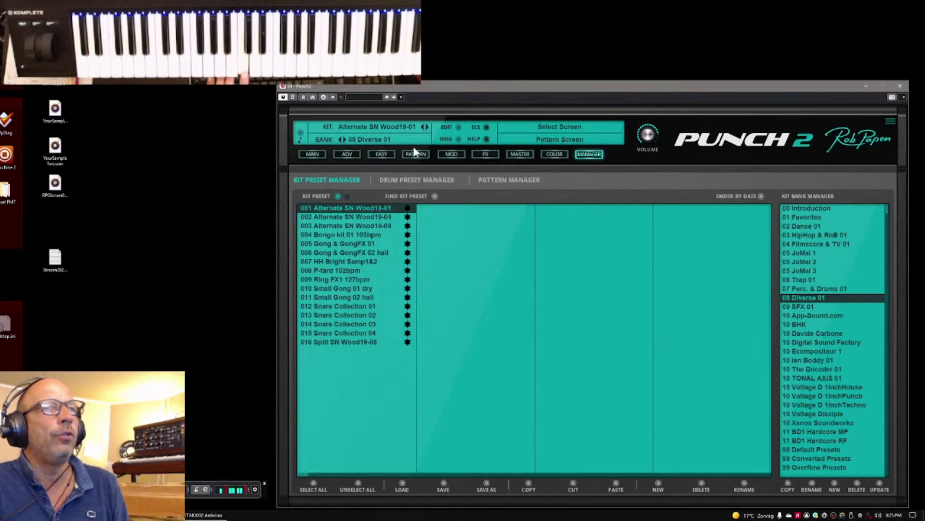
click(345, 156)
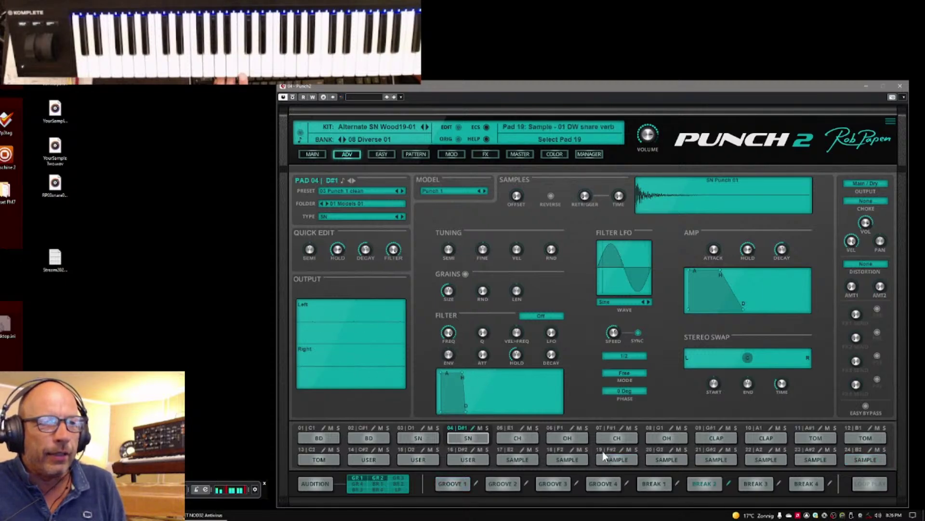
click(618, 458)
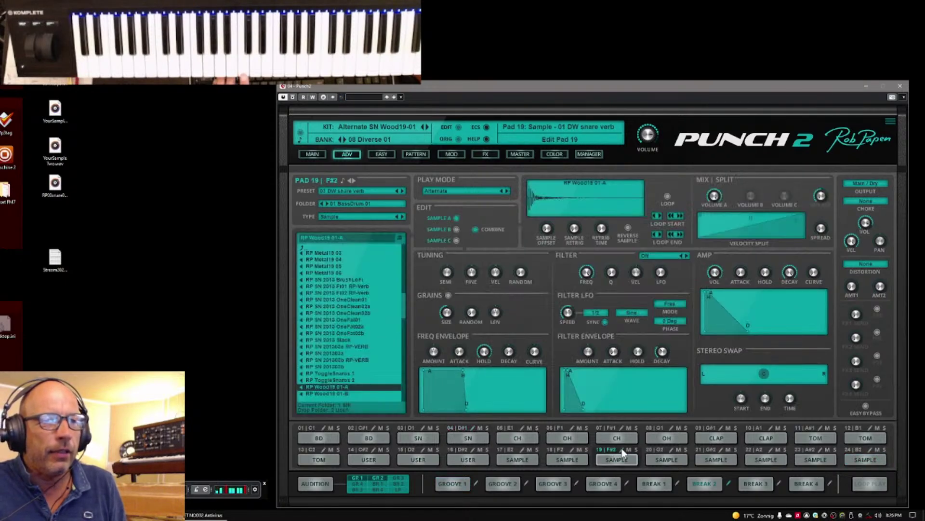
Switch Pad 19 to the 02 Snares 01 folder, load Snare and VoxSN 01 and step through the presets to Snare and VoxSN 04.
click(349, 203)
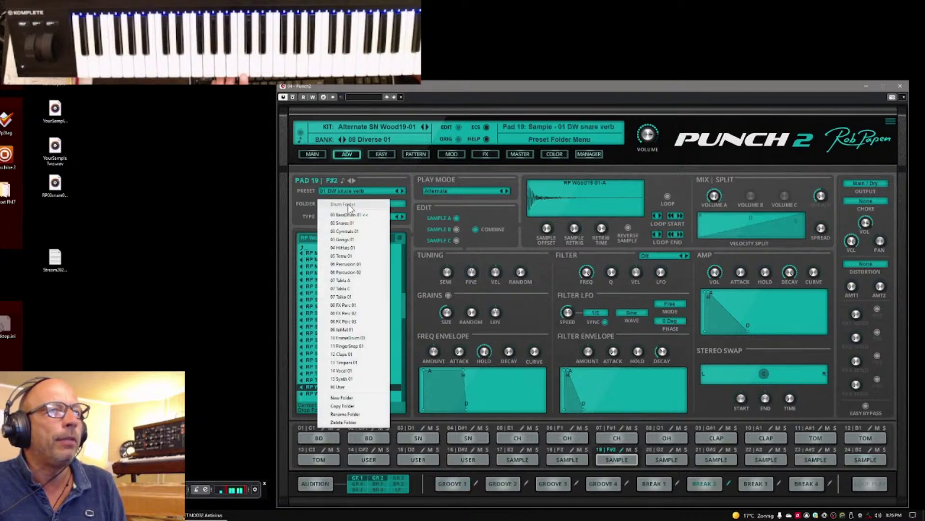
click(357, 220)
click(344, 191)
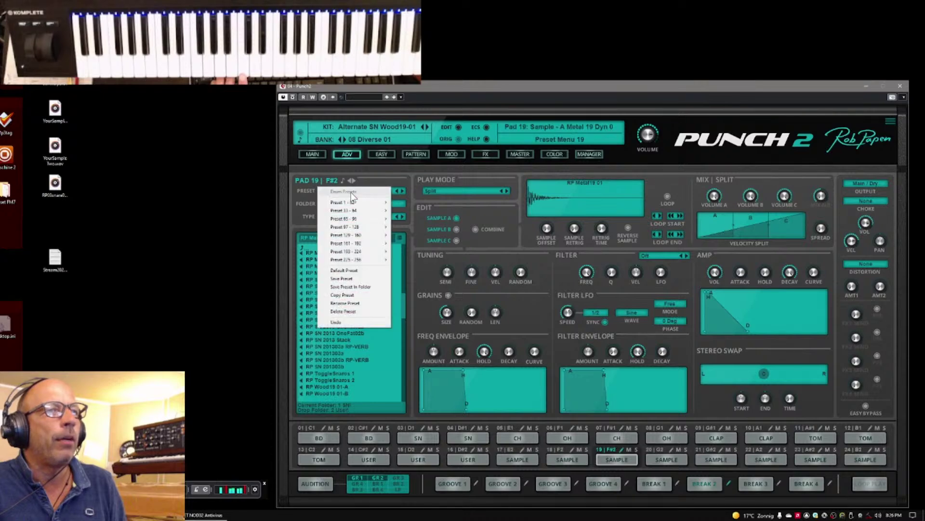
mouse_move(353, 202)
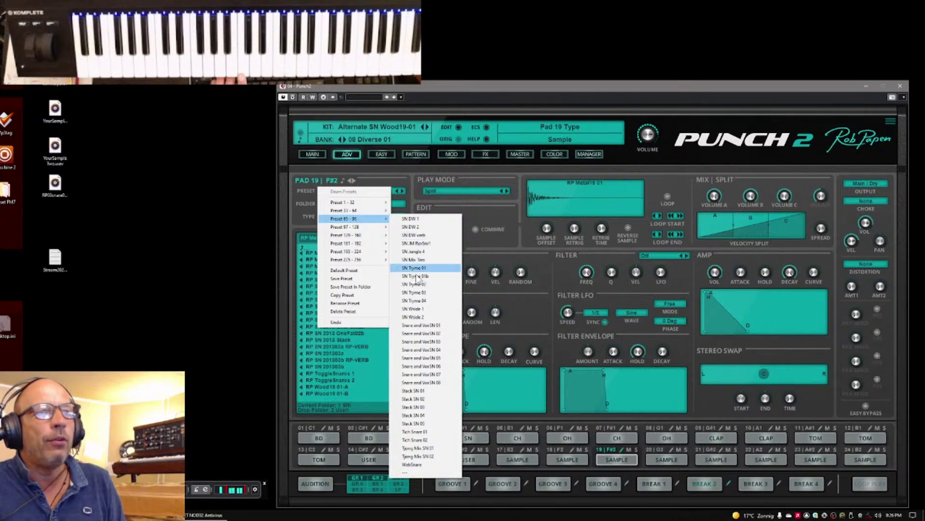
click(412, 324)
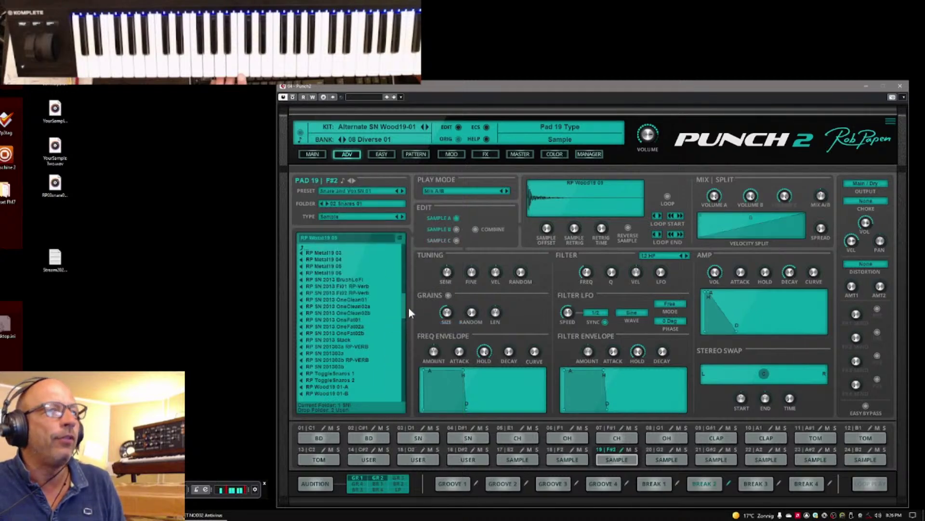
click(401, 190)
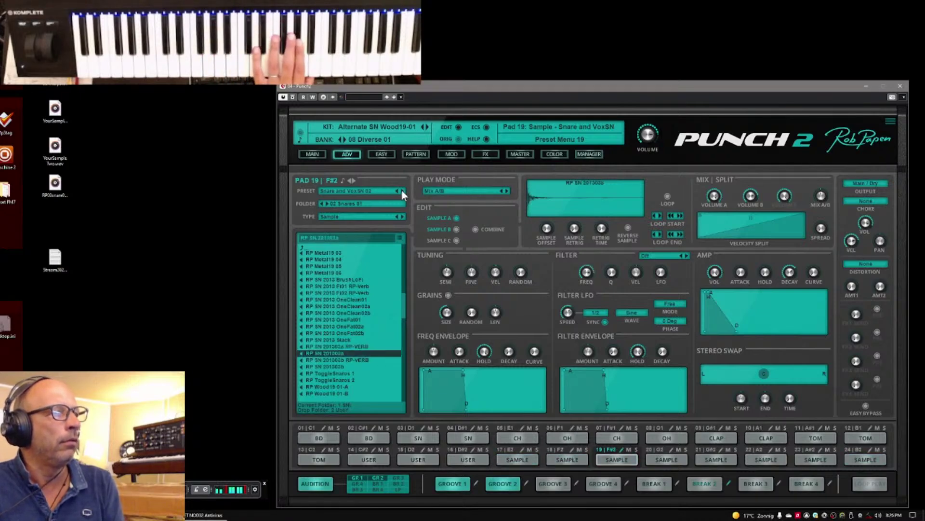
click(401, 191)
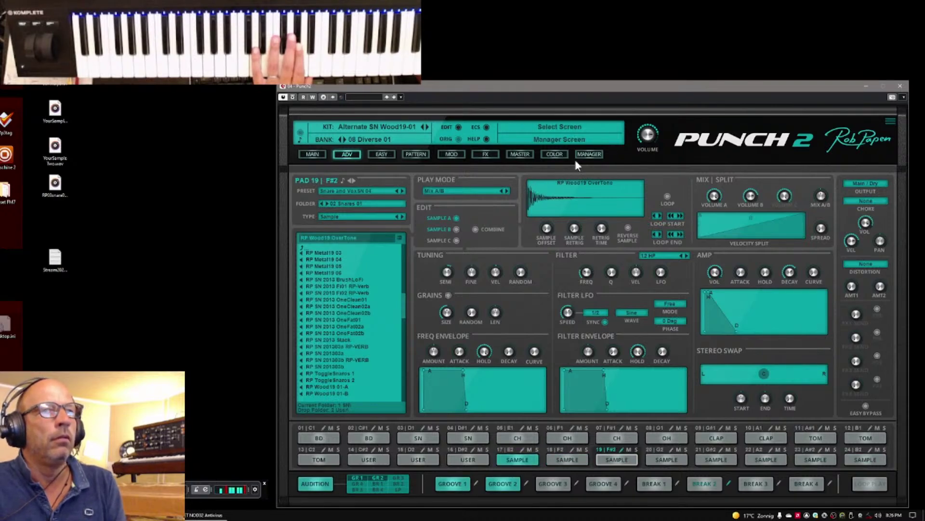
In the drum preset manager, try Tich Snare 01, Tjong Mix SN 01 and PainSide SN on Pad 19.
click(589, 155)
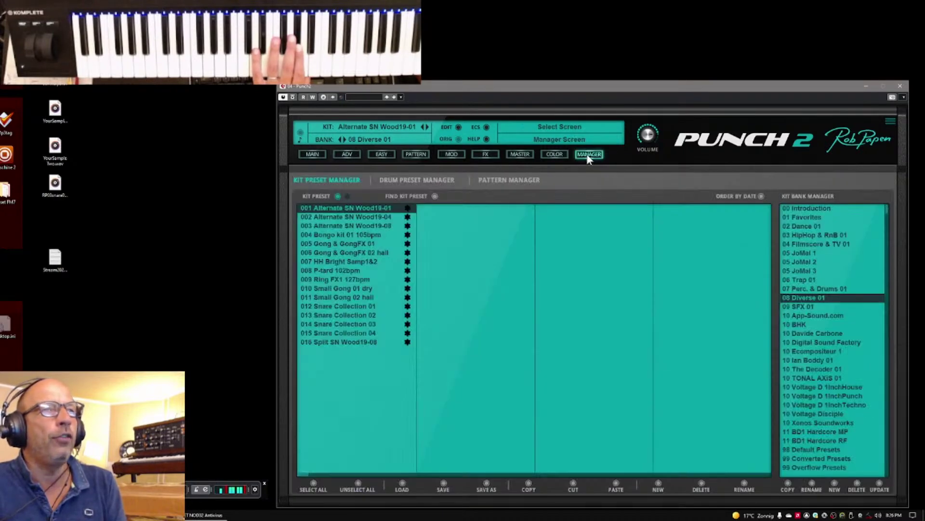
click(416, 181)
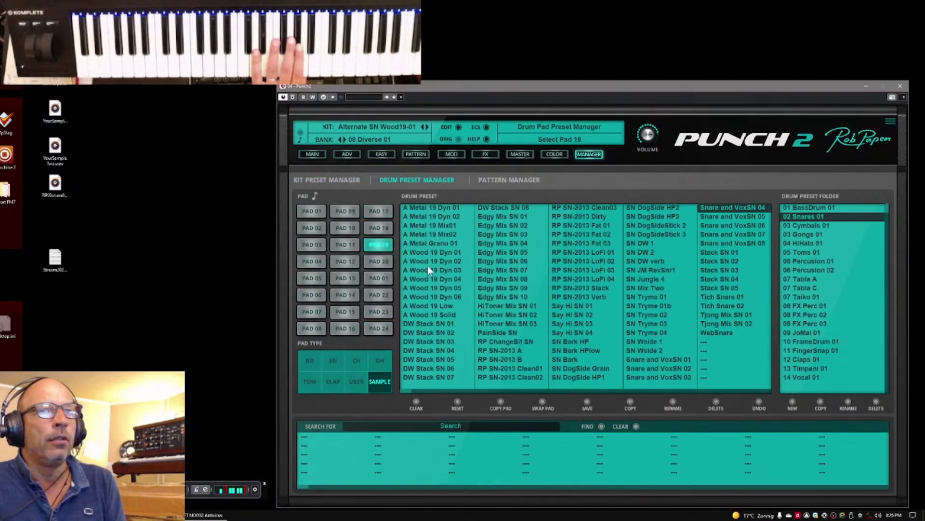
click(722, 298)
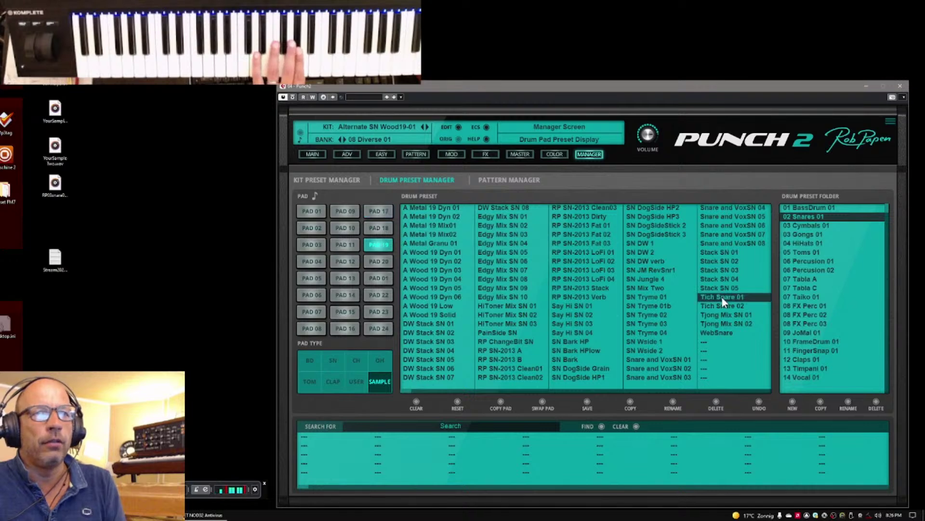
click(720, 314)
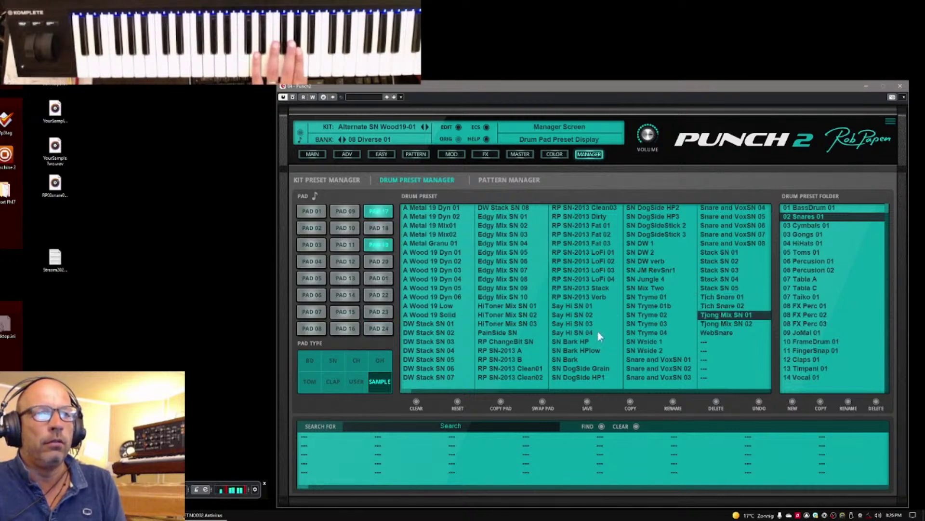
click(489, 334)
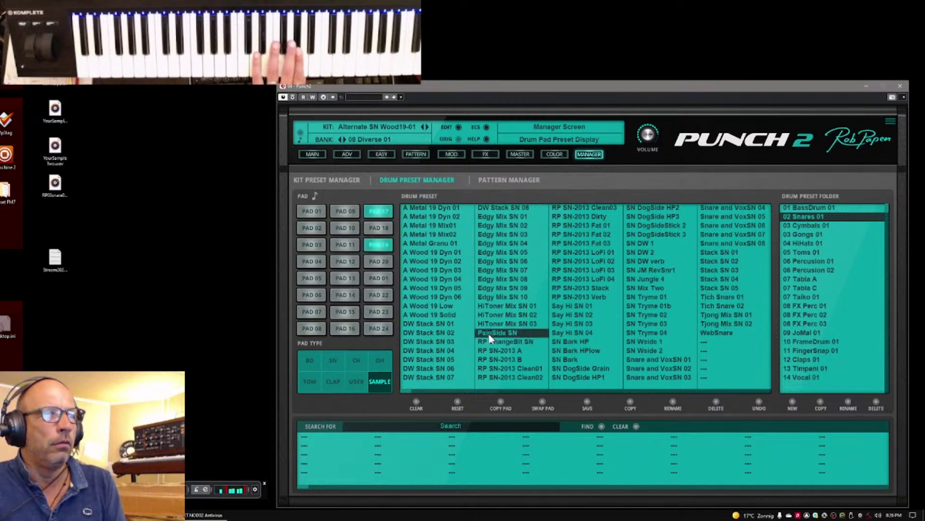
Try the Say Hi SN presets on Pad 19 one after another, from Say Hi SN 01 to Say Hi SN 04.
click(573, 305)
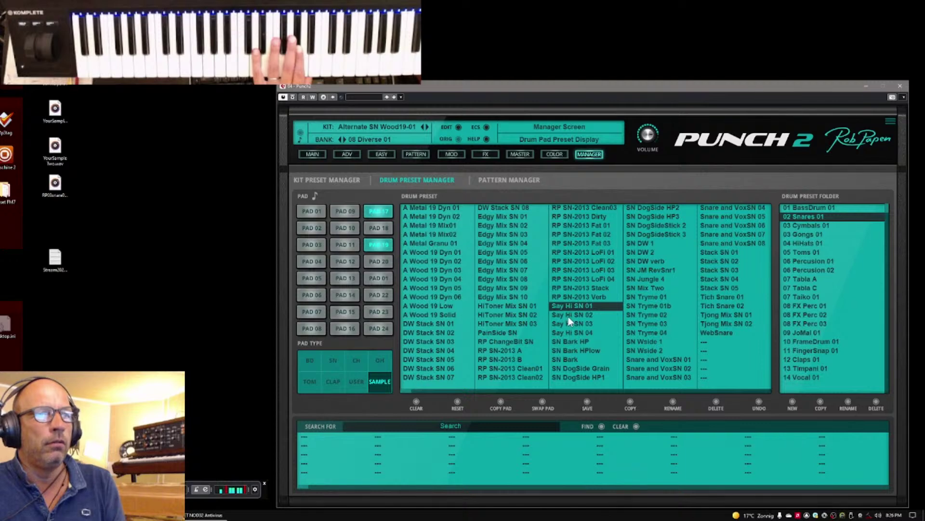
click(572, 315)
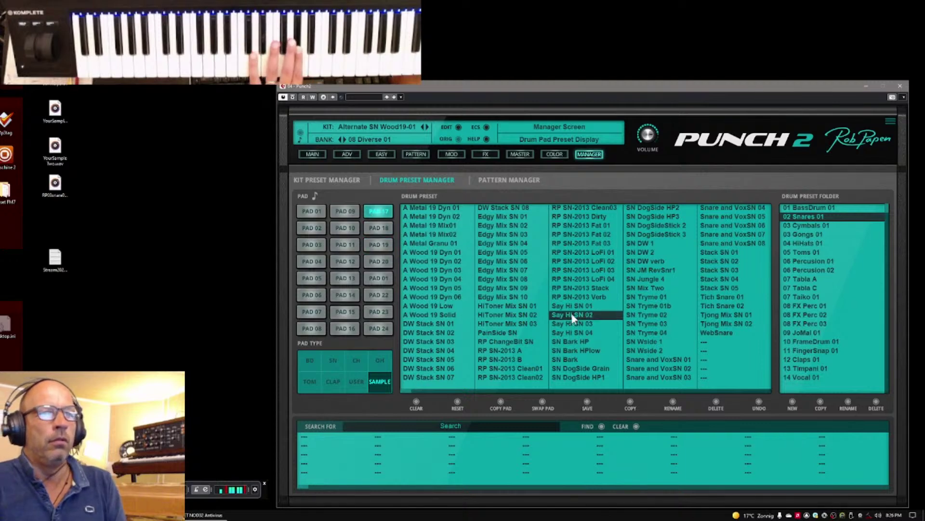
key(Down)
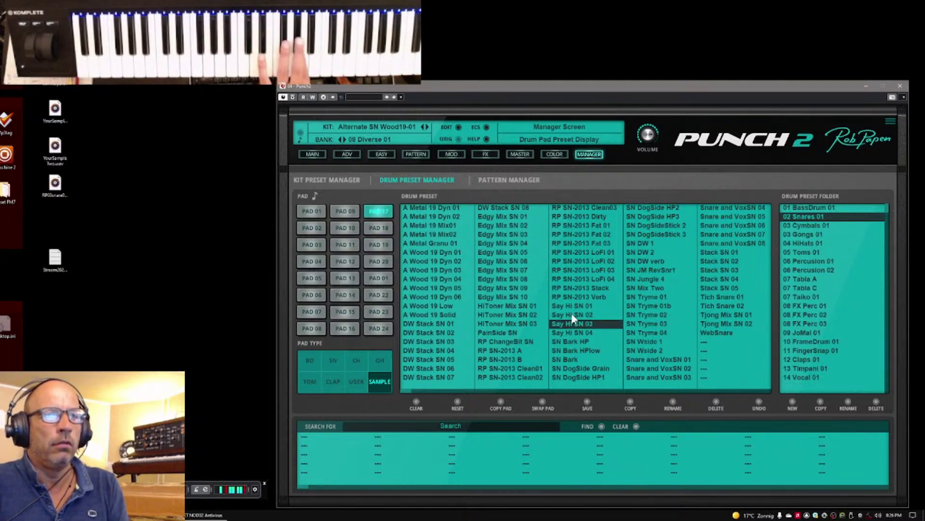
key(Down)
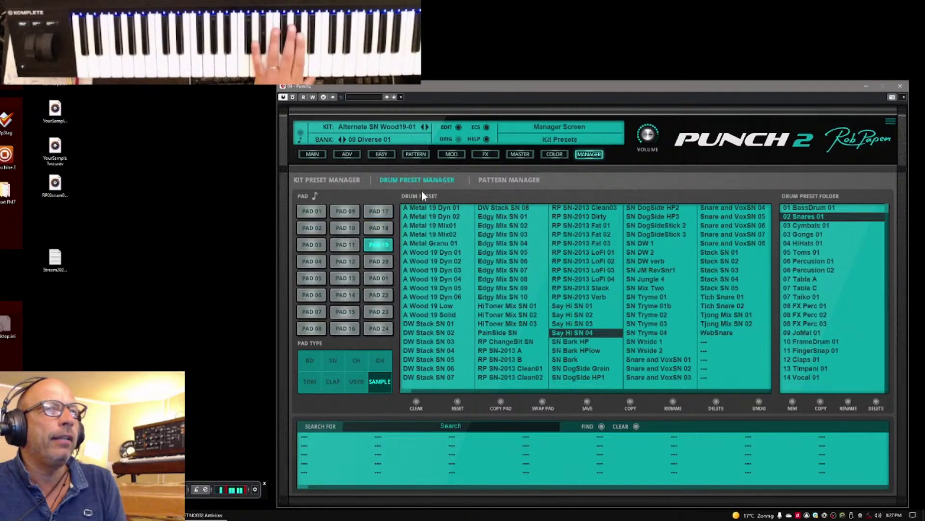
In the advanced pad settings, step Pad 19 through the presets from SN Bark HP to SN DogSide HP2.
click(343, 156)
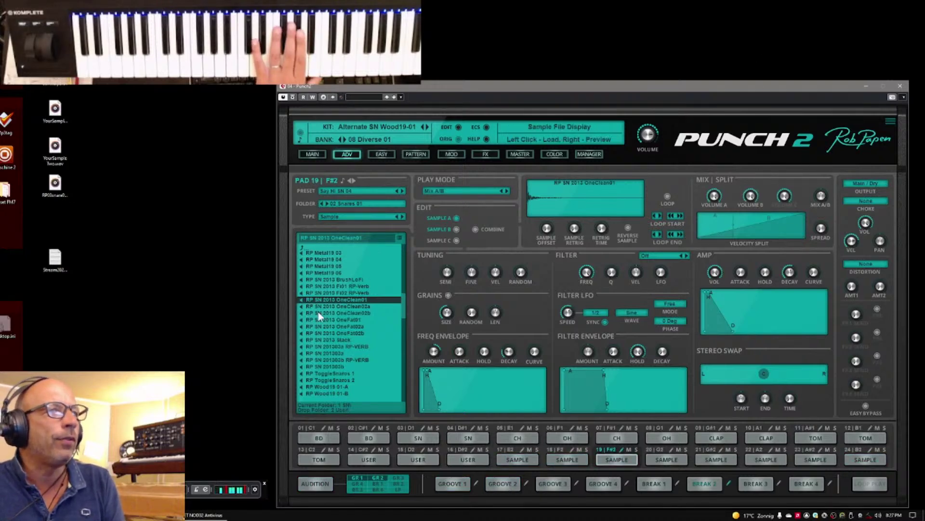
click(401, 190)
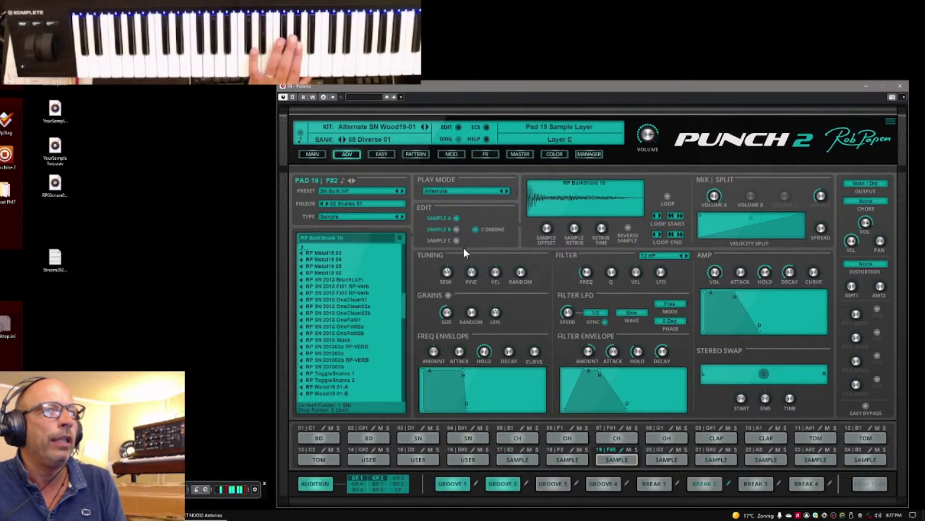
click(401, 190)
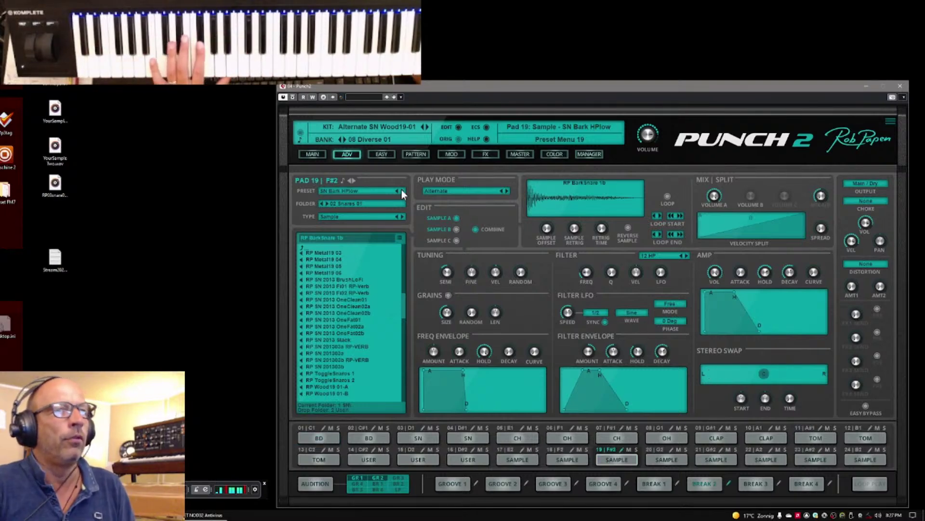
click(401, 190)
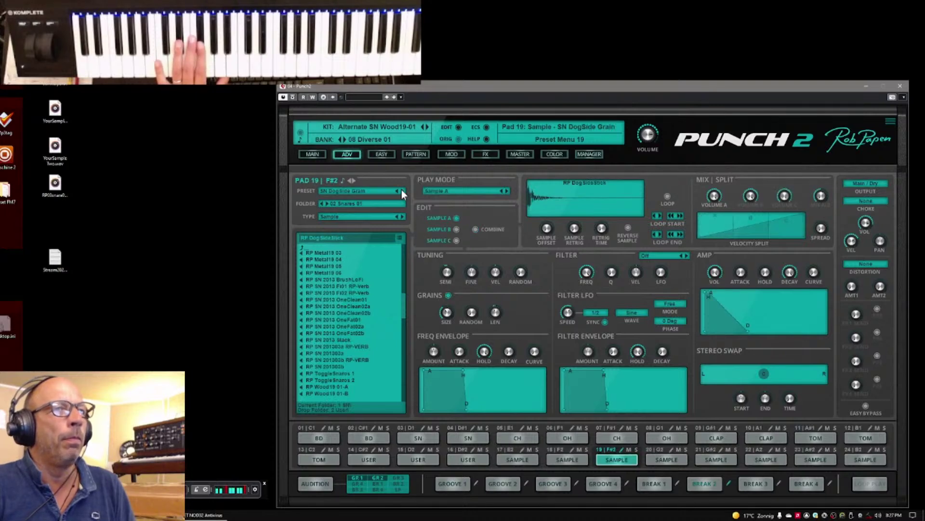
click(401, 190)
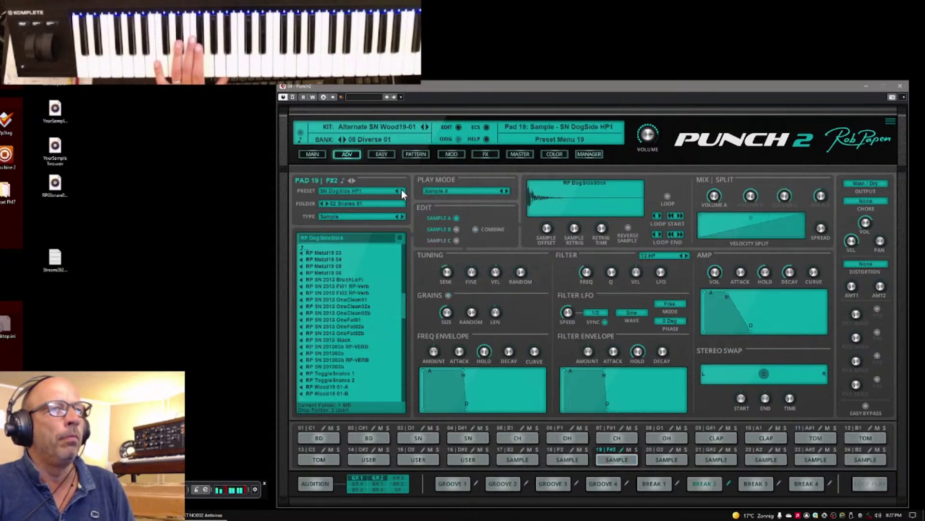
click(401, 190)
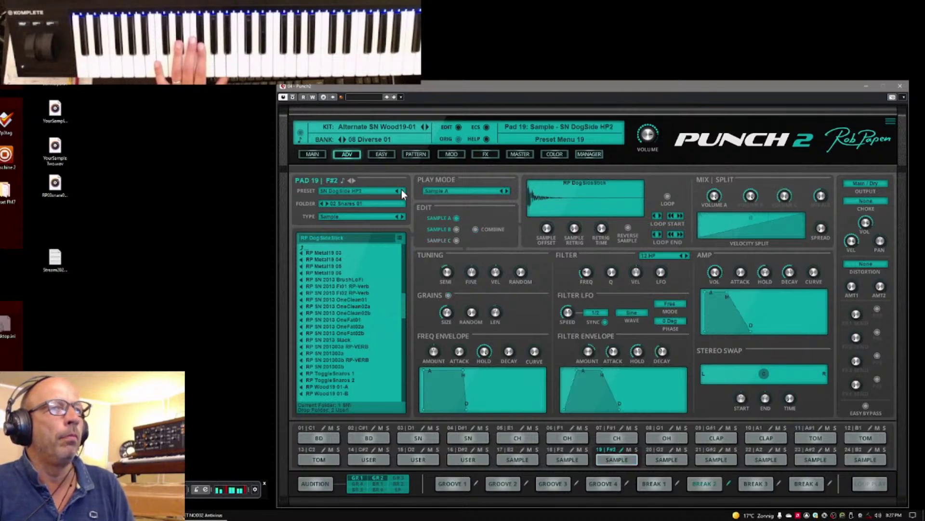
Load Stack SN 01, 02 and 03 in turn on Pad 19 from the drum preset manager and show the main pad overview.
click(588, 155)
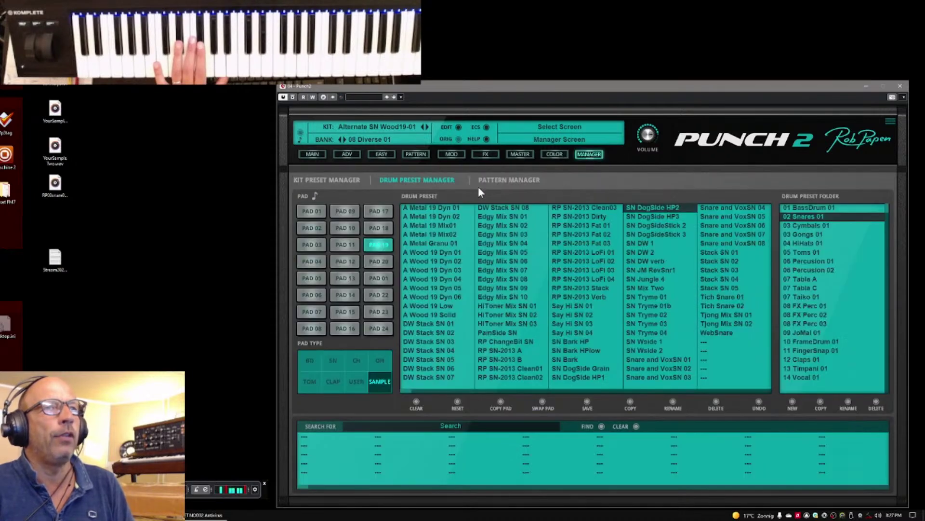
click(715, 252)
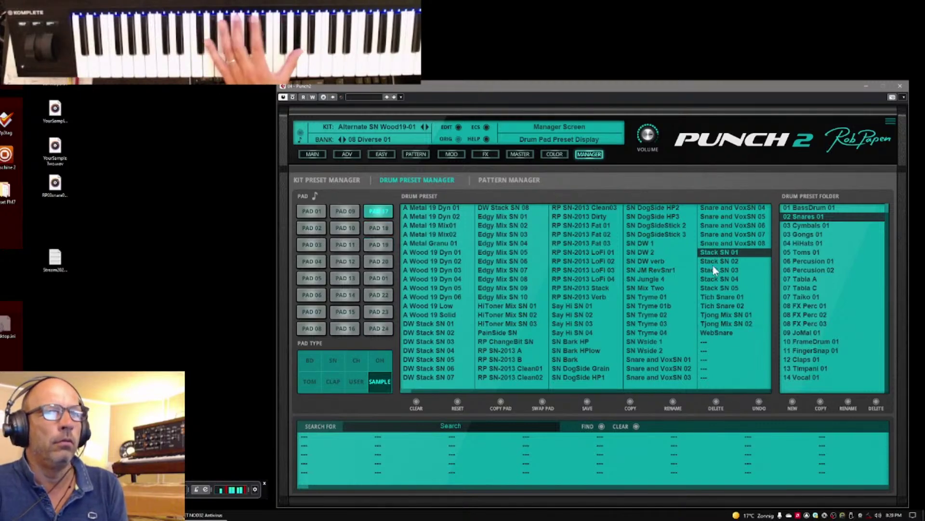
click(716, 259)
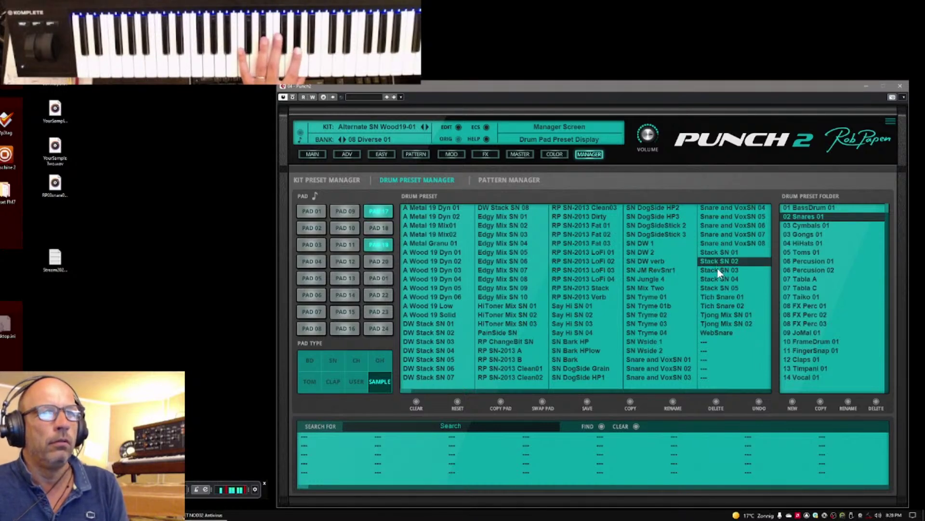
click(717, 270)
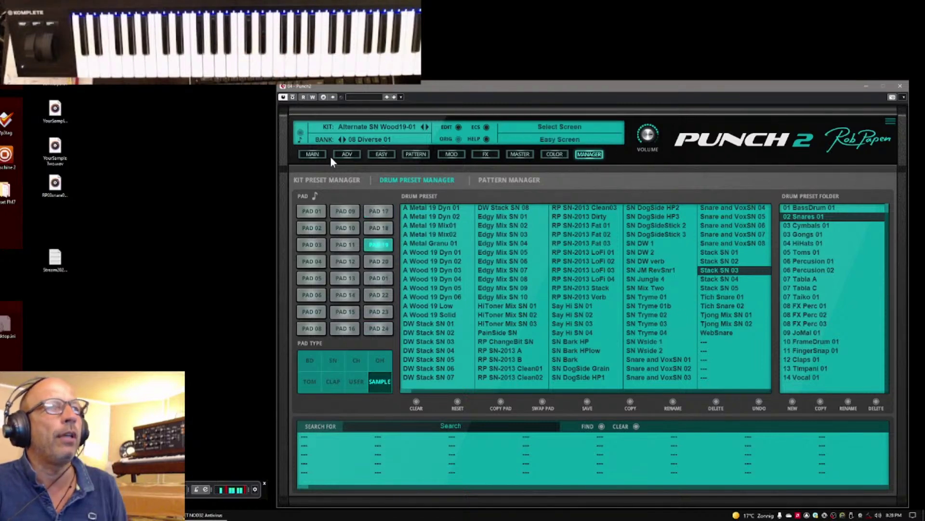
click(312, 153)
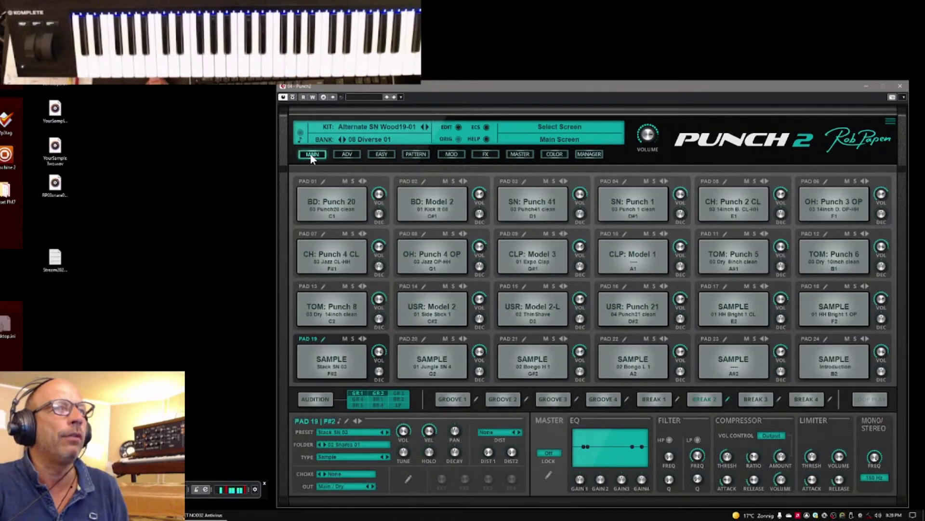
Load the Happy Dancer 127bpm kit from the 02 Dance 01 bank using date ordering, and turn the date ordering off again.
click(585, 153)
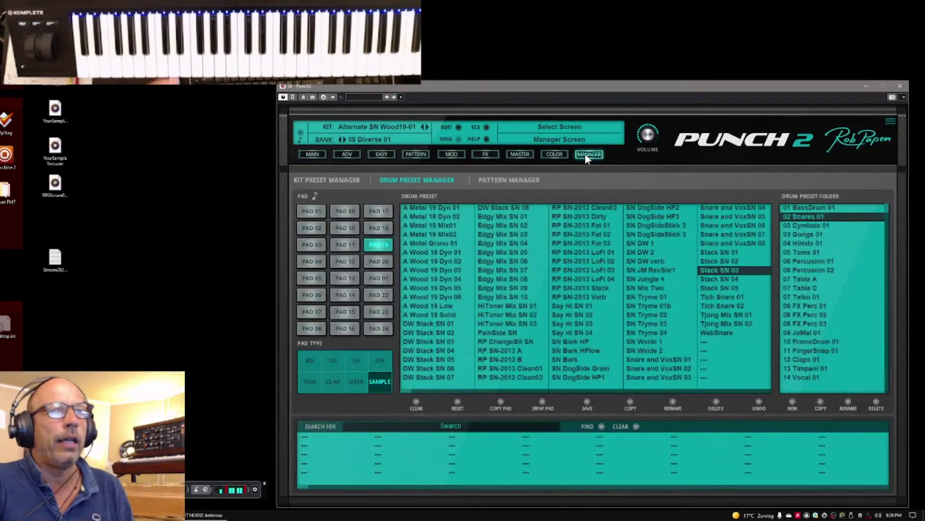
click(324, 182)
click(803, 225)
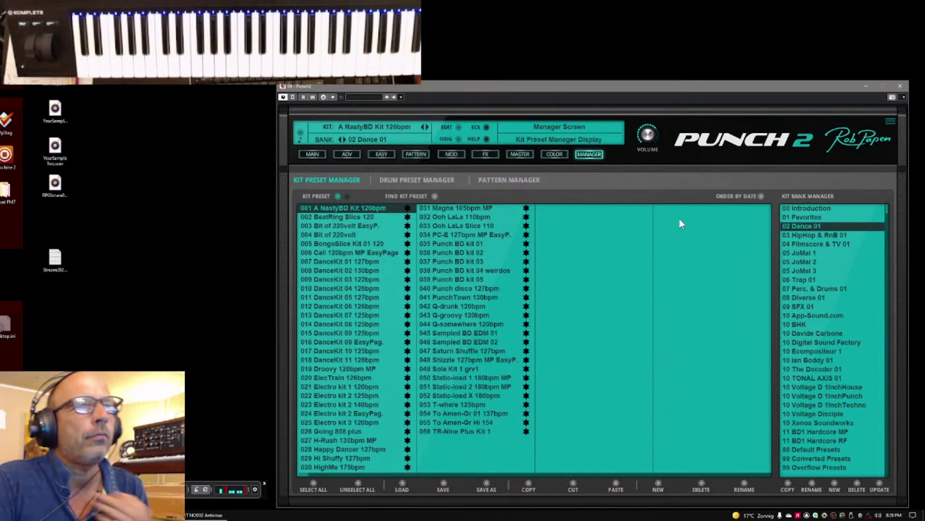
click(760, 196)
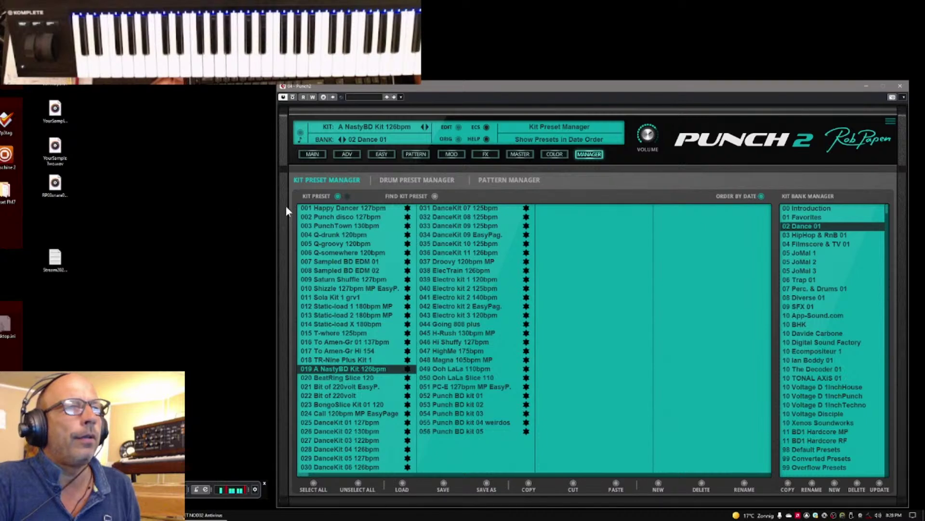
click(319, 207)
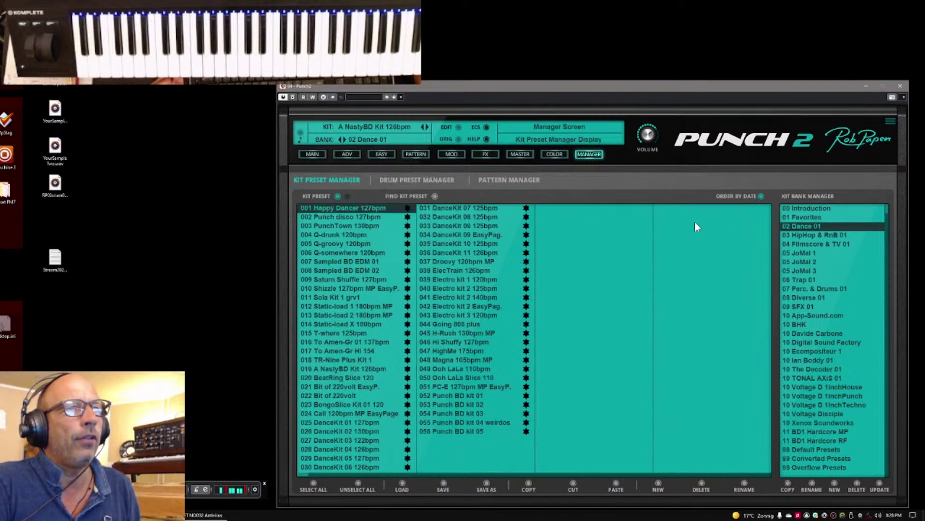
click(761, 195)
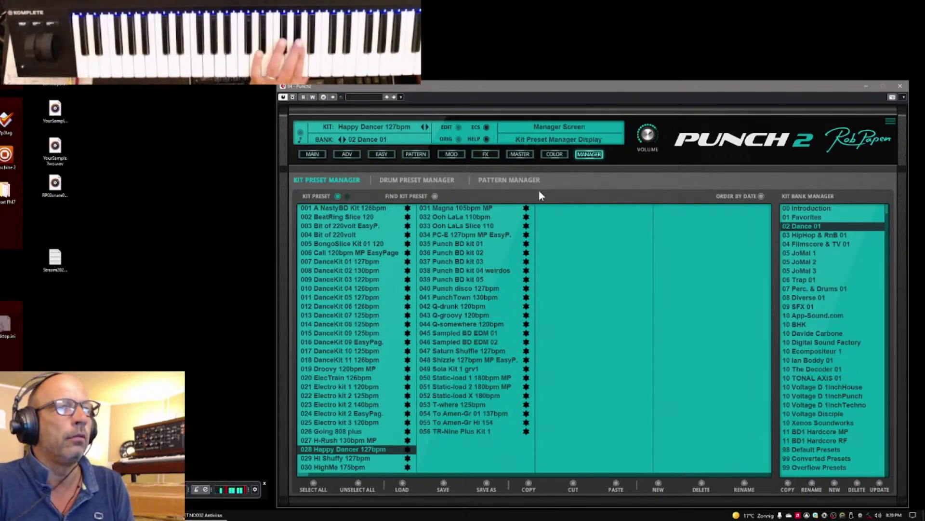
Show the main pad overview, set Pad 03's type to Sample and choose the 02 Snares 01 folder for it.
click(316, 153)
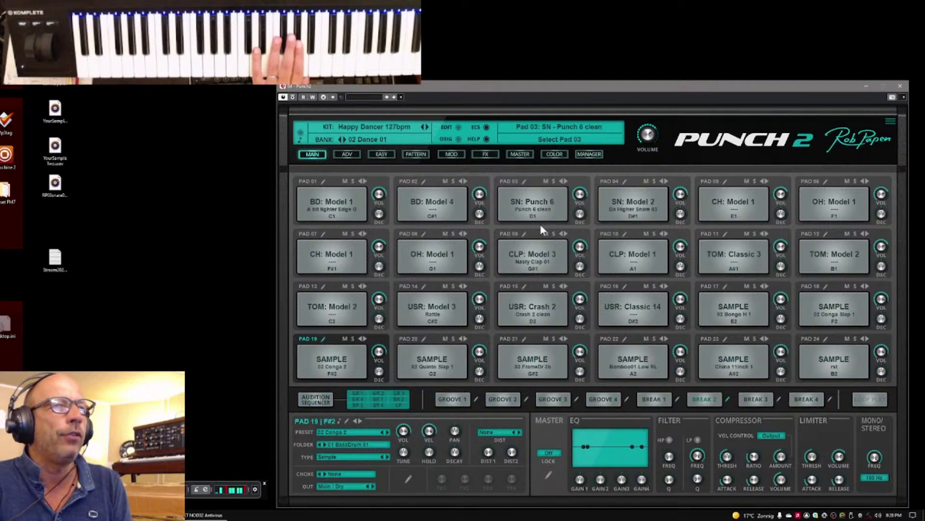
click(535, 204)
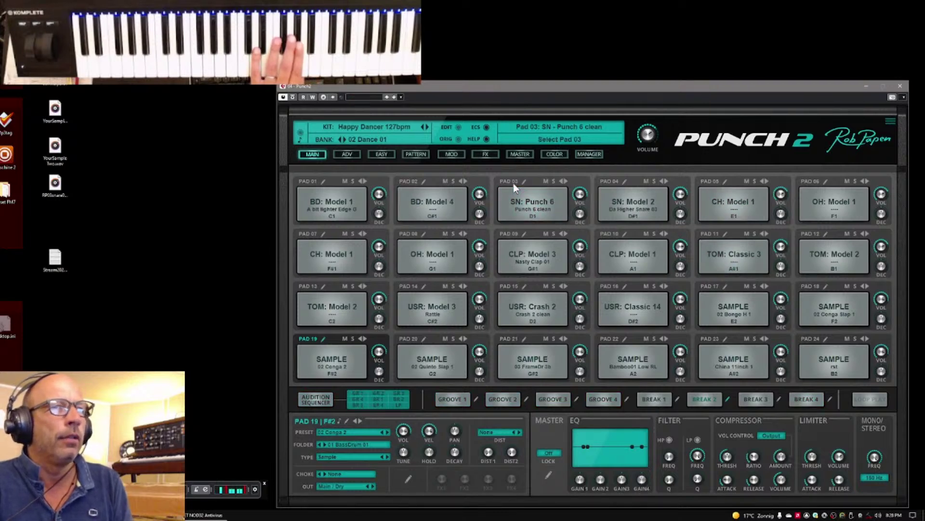
click(524, 181)
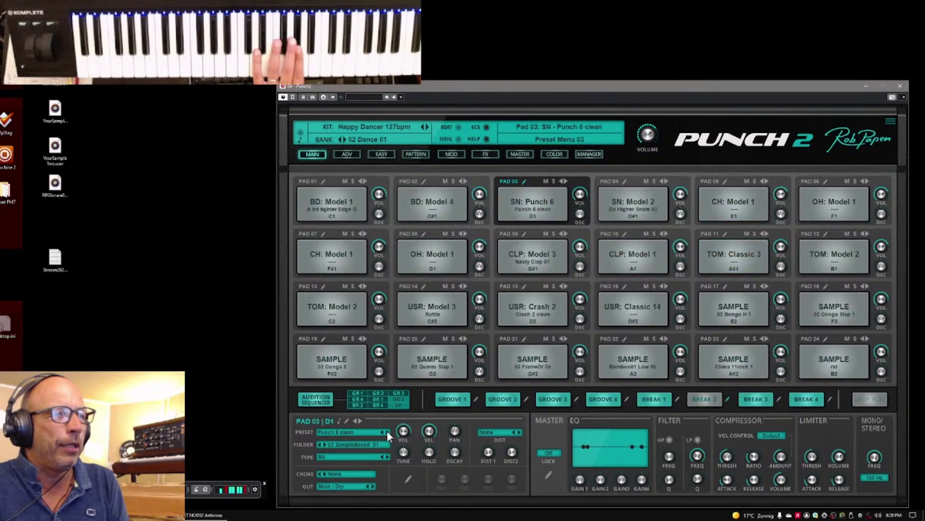
click(349, 445)
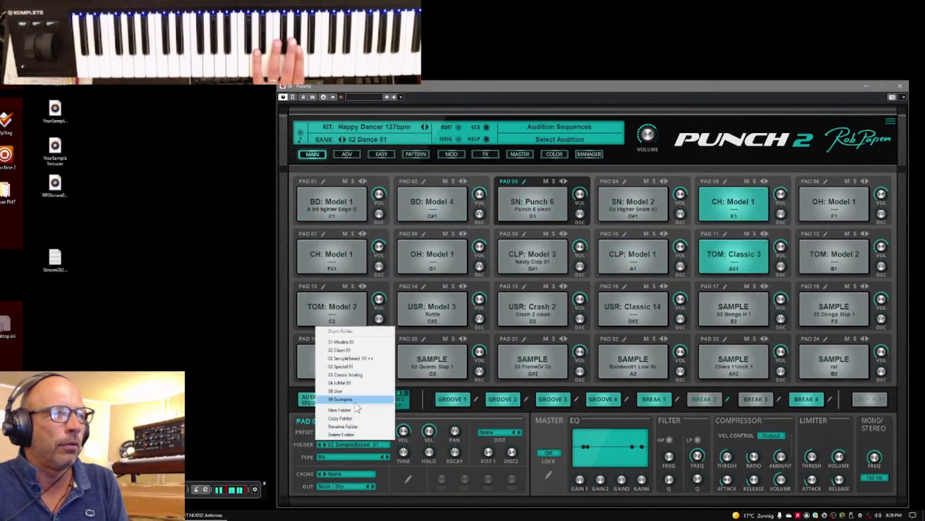
click(405, 455)
click(336, 456)
click(336, 438)
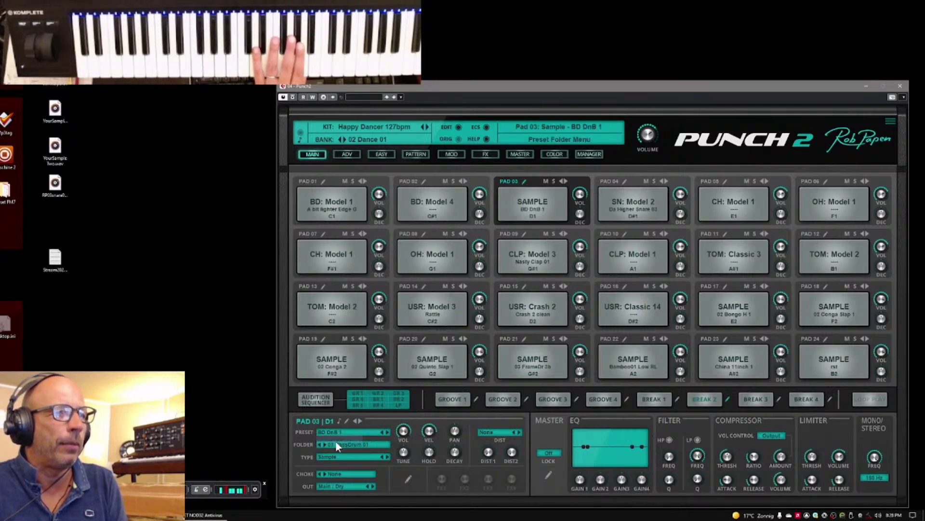
click(344, 444)
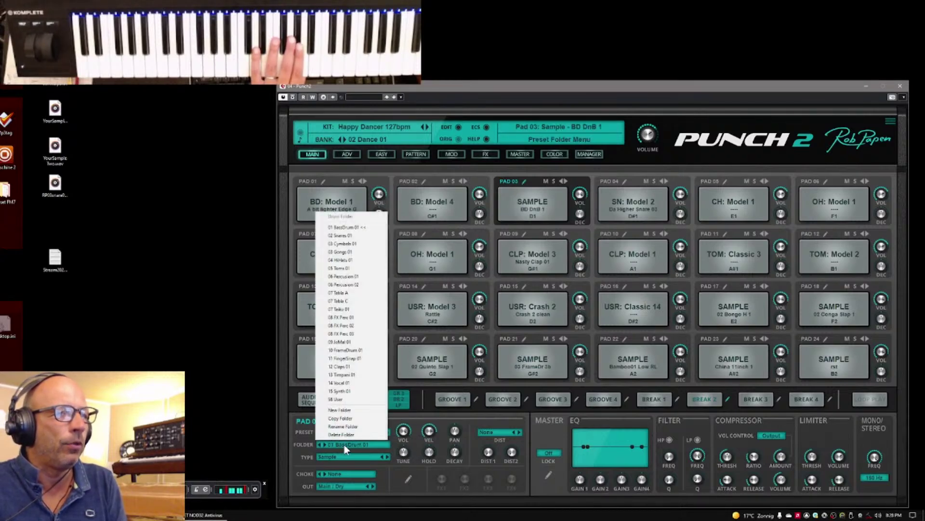
click(340, 236)
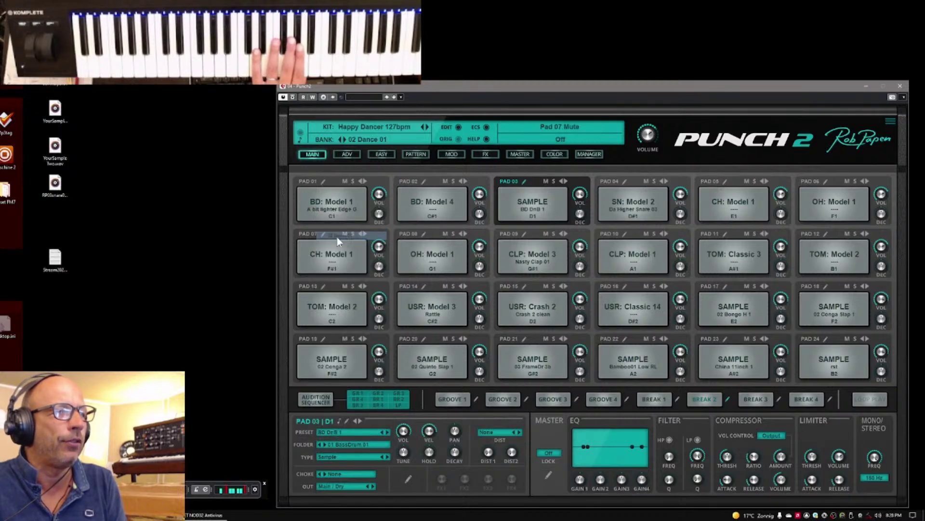
Step Pad 03 through the snare presets, from the A Metal 19 variants up to A Wood 19 Dyn 06.
click(387, 431)
click(386, 430)
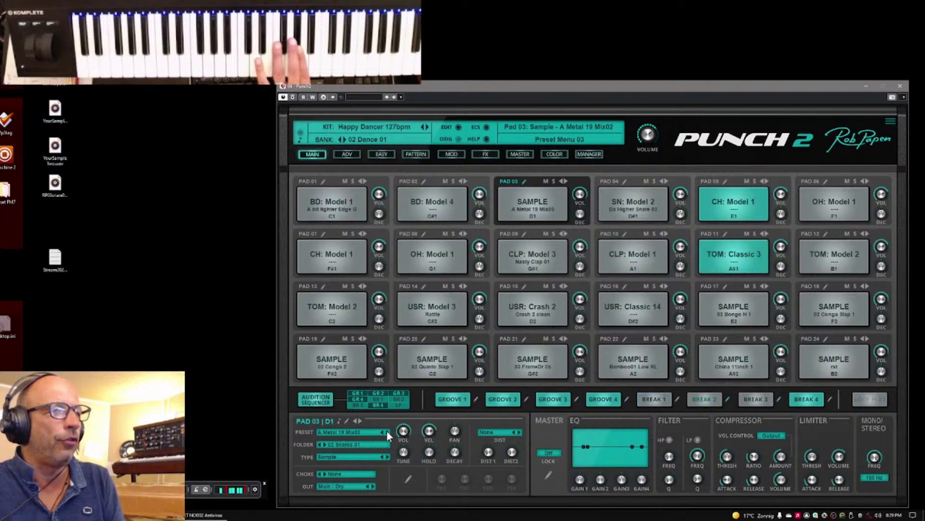
click(387, 430)
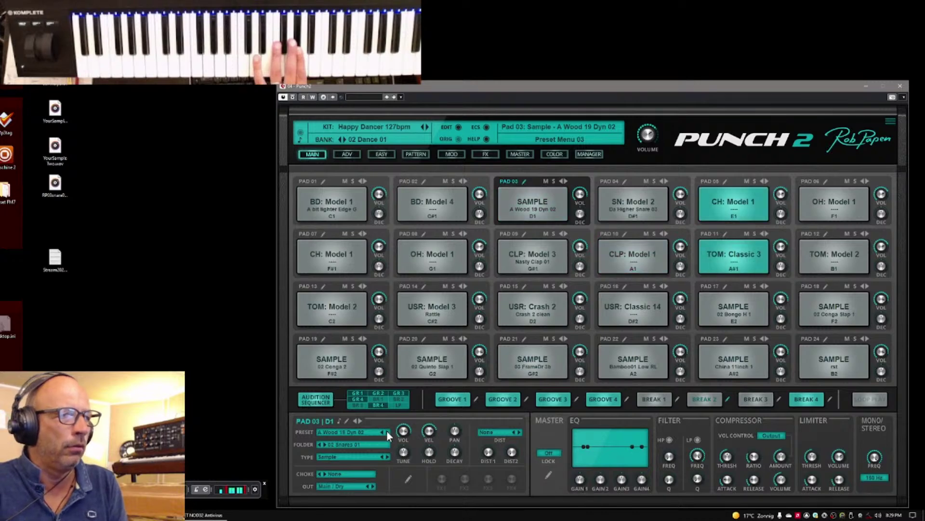
click(386, 430)
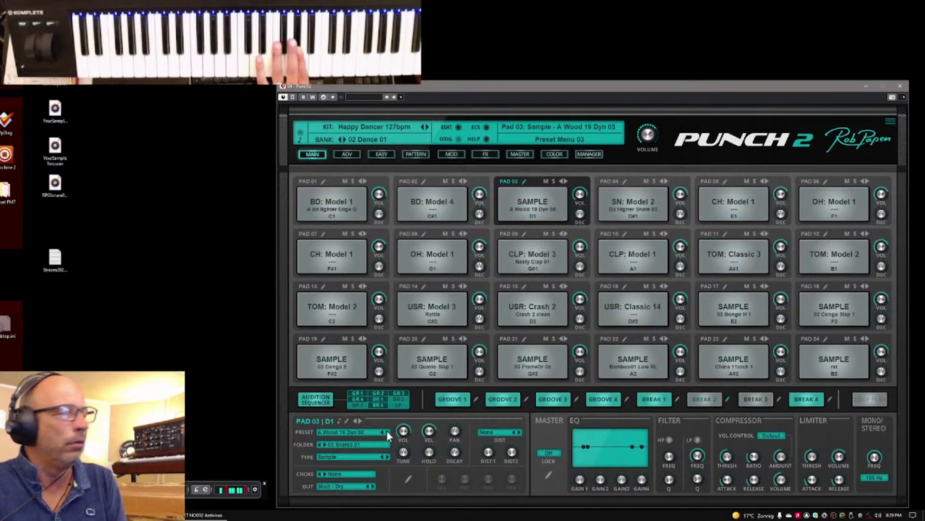
click(387, 430)
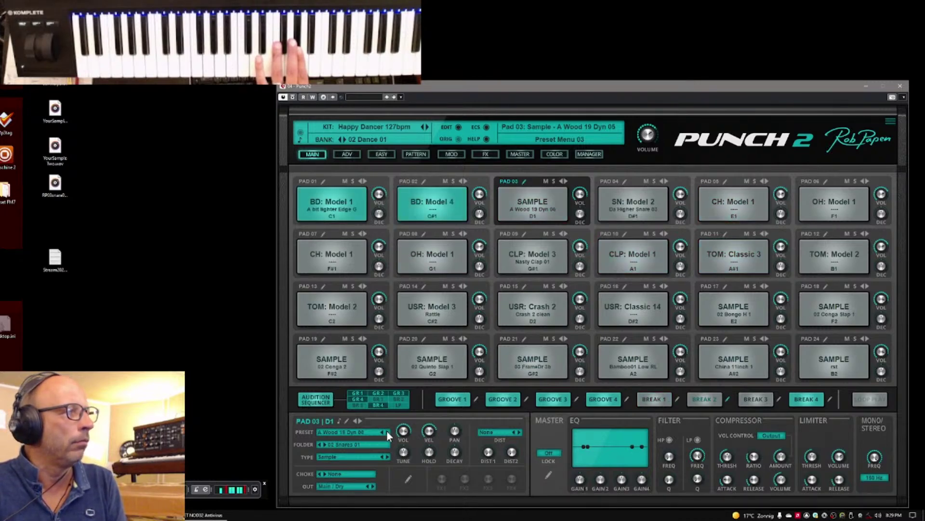
Load the Snare and VoxSN 01 preset on Pad 03 and advance to Snare and VoxSN 02.
click(355, 434)
mouse_move(370, 314)
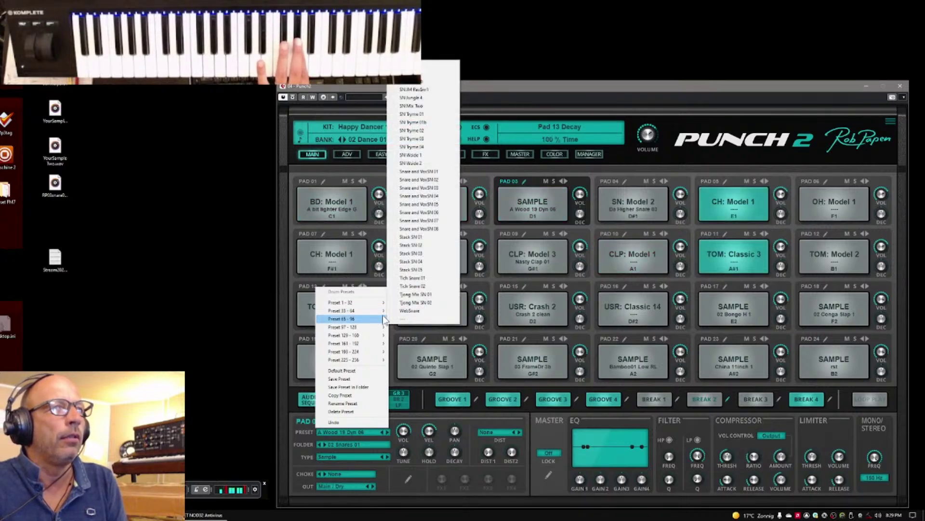
click(414, 172)
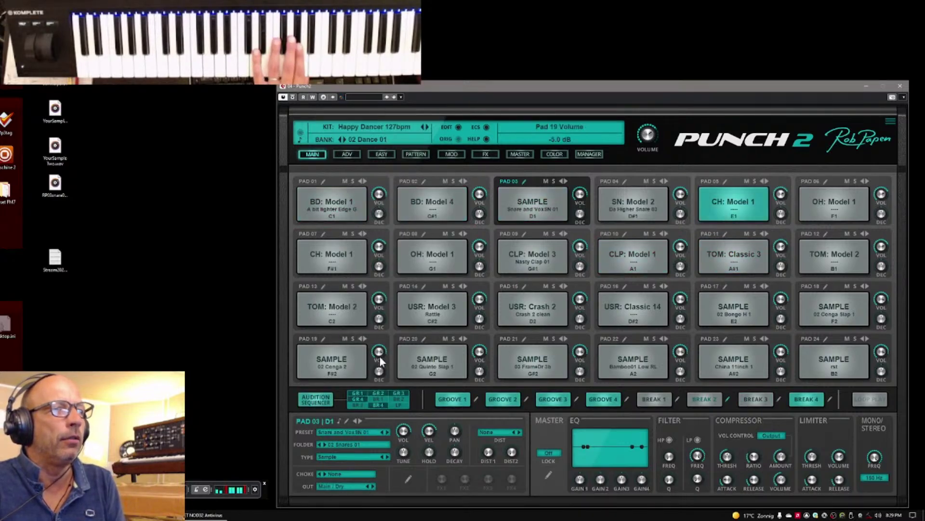
click(386, 432)
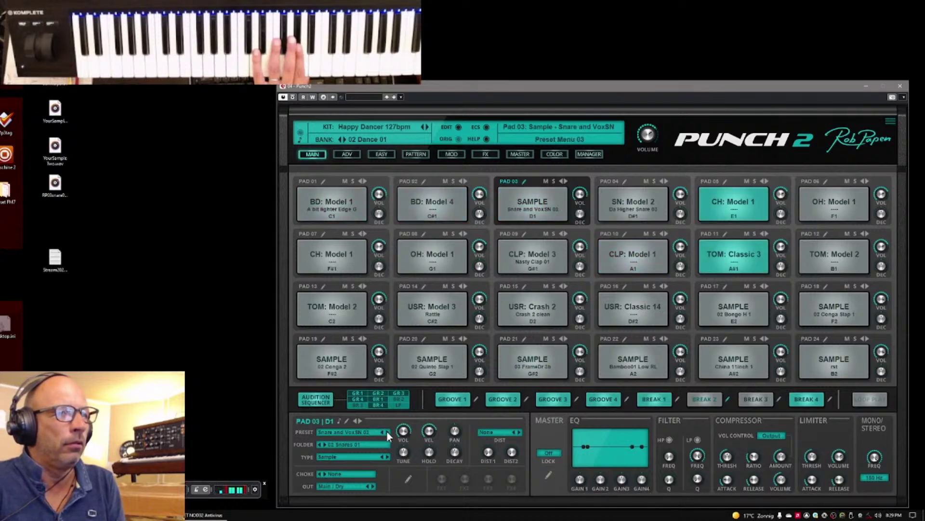
Load Say Hi SN 01 on Pad 03 and step its presets forward to Say Hi SN 04.
click(362, 433)
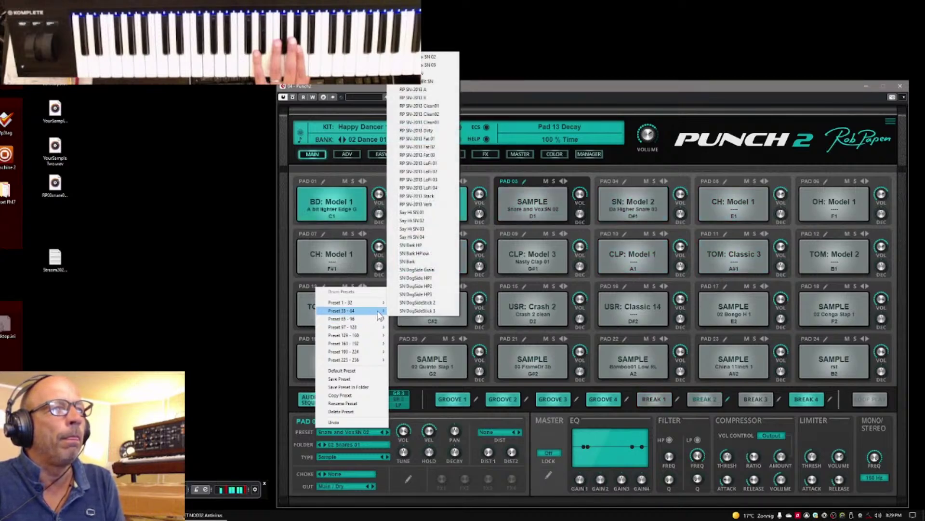
click(412, 212)
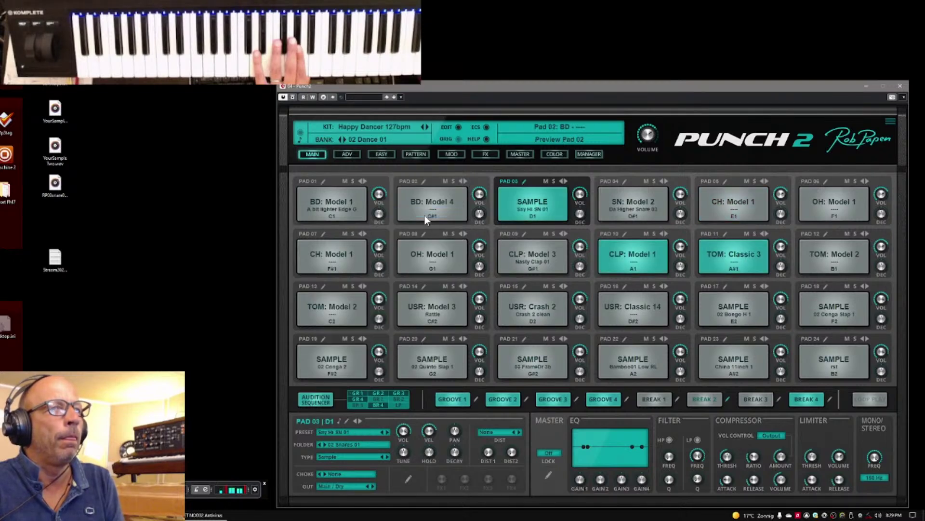
click(359, 421)
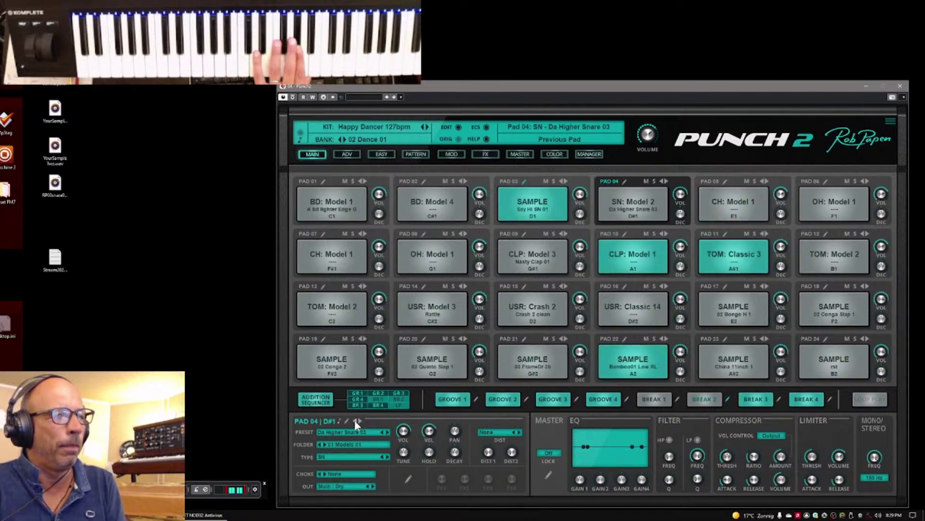
click(354, 420)
click(388, 431)
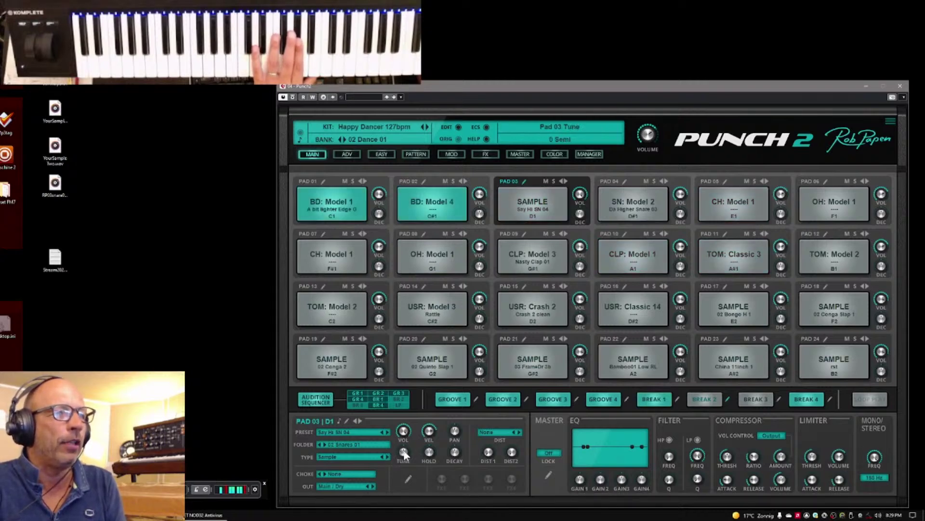
Try a Pad 03 decay of 677 %, return it to 100 %, and preview Pad 17.
drag(405, 453, 461, 432)
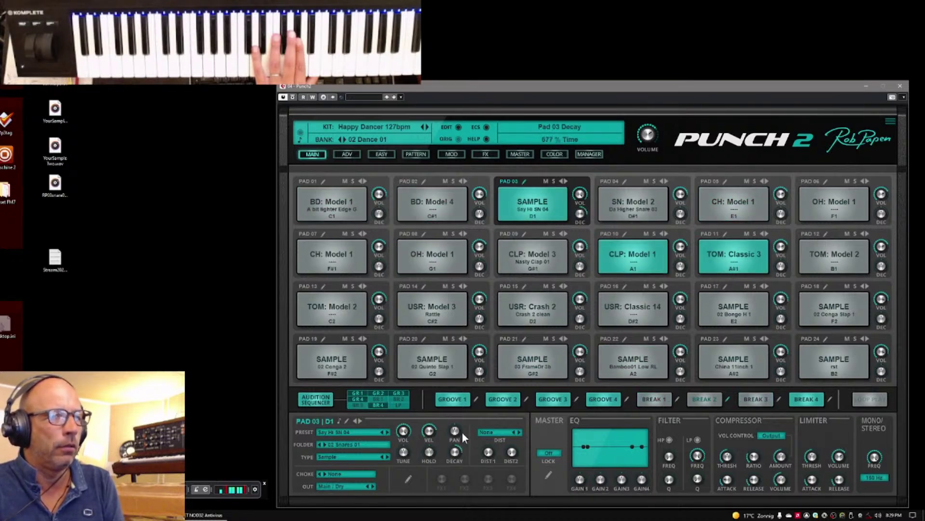
drag(463, 434, 456, 453)
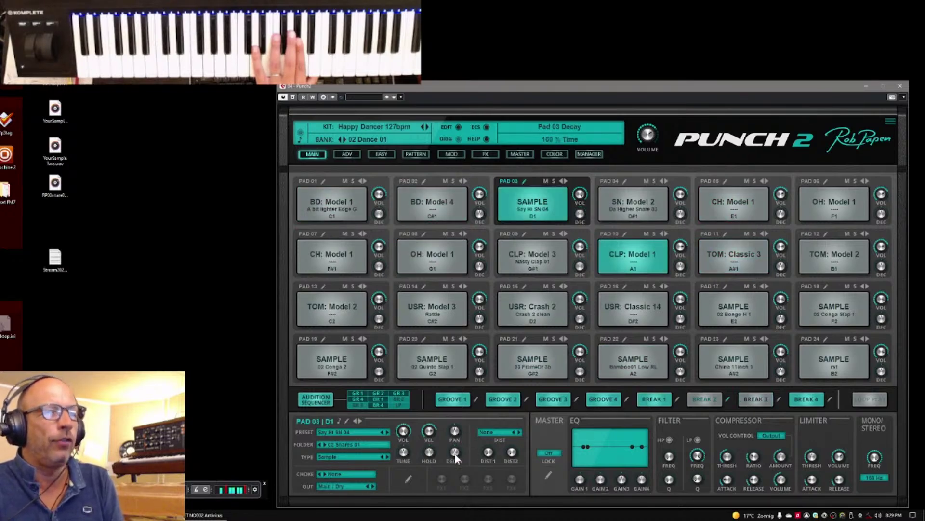
click(713, 320)
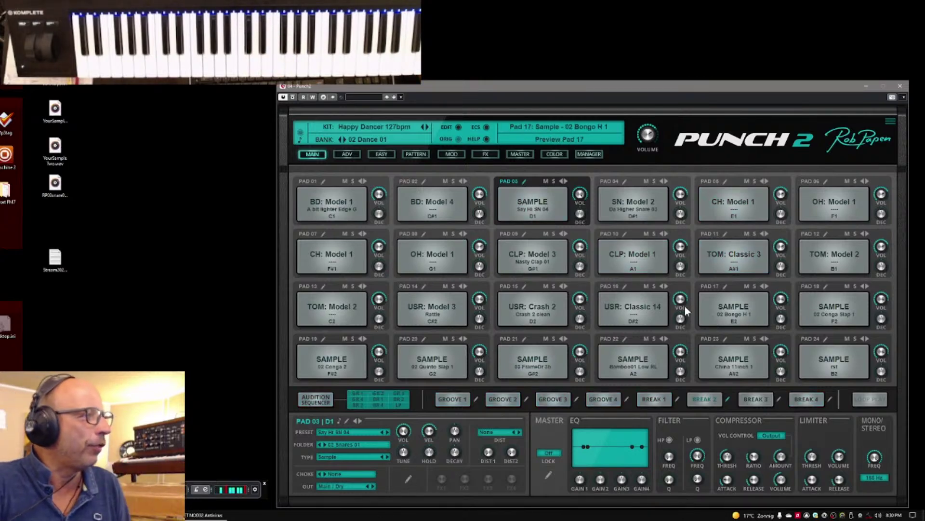
Select Pad 01 and load the BeatRing Slice 120 kit from the 02 Dance 01 bank.
click(333, 182)
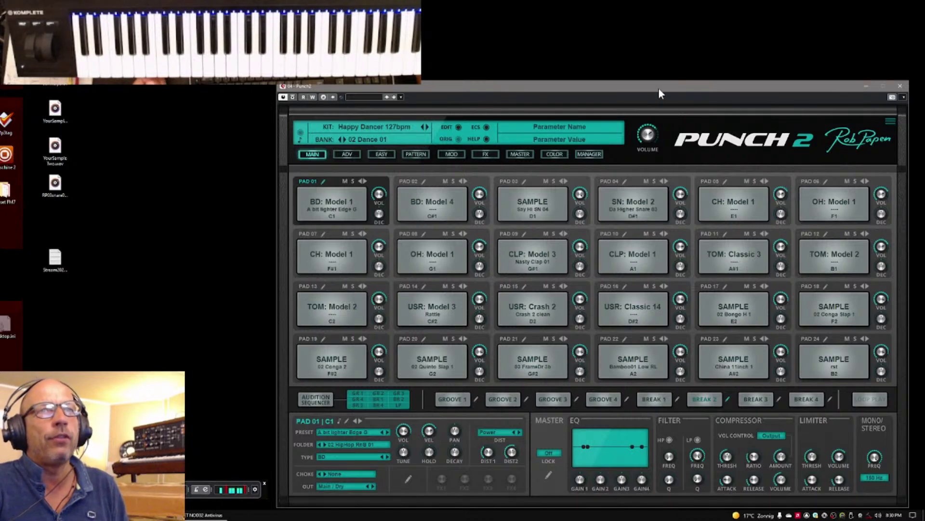
click(365, 125)
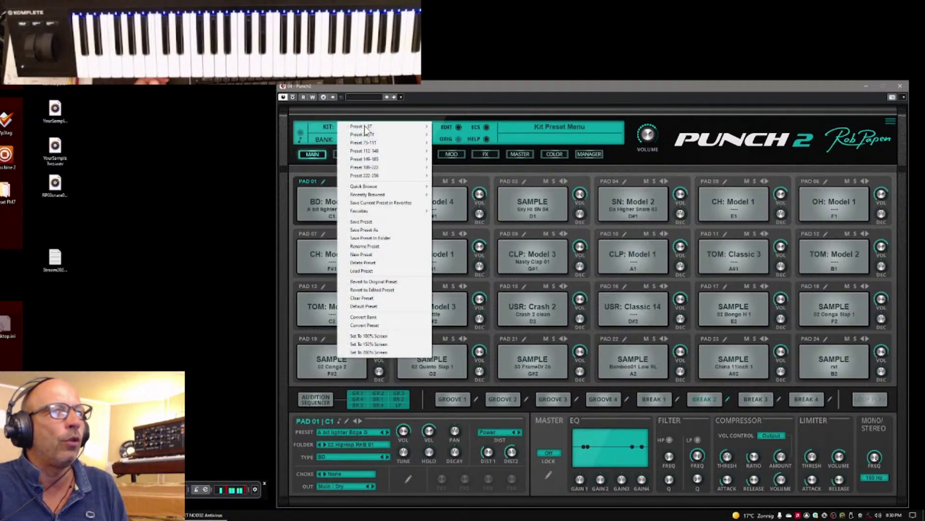
mouse_move(376, 128)
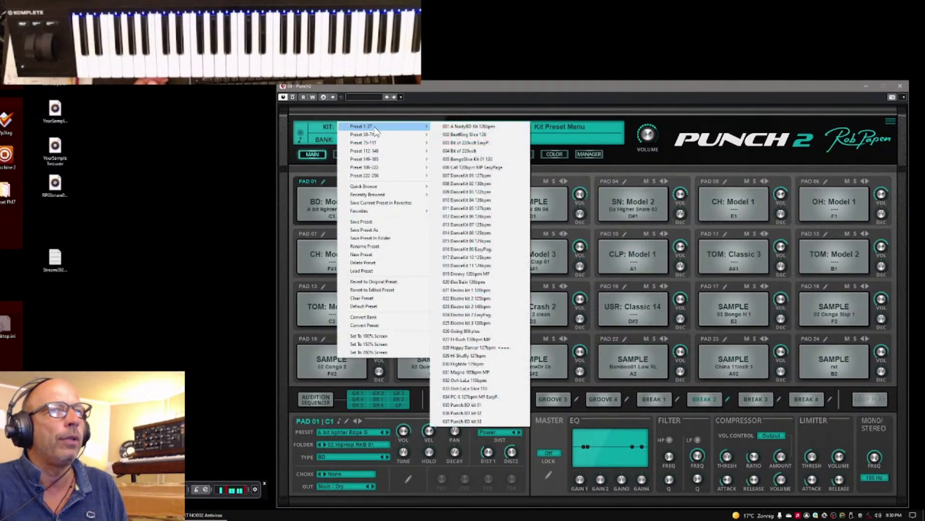
click(468, 135)
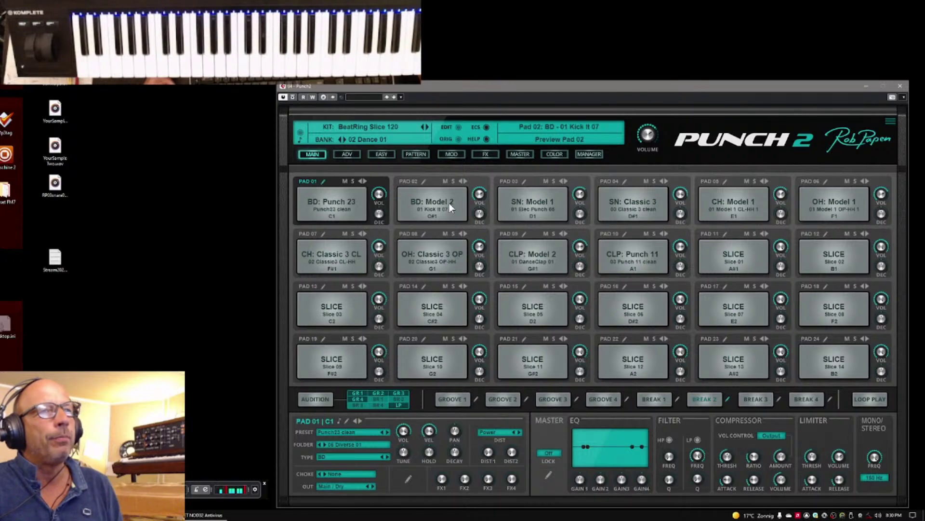
Open Pad 02 in the advanced pad settings and change its type to Sample.
click(435, 186)
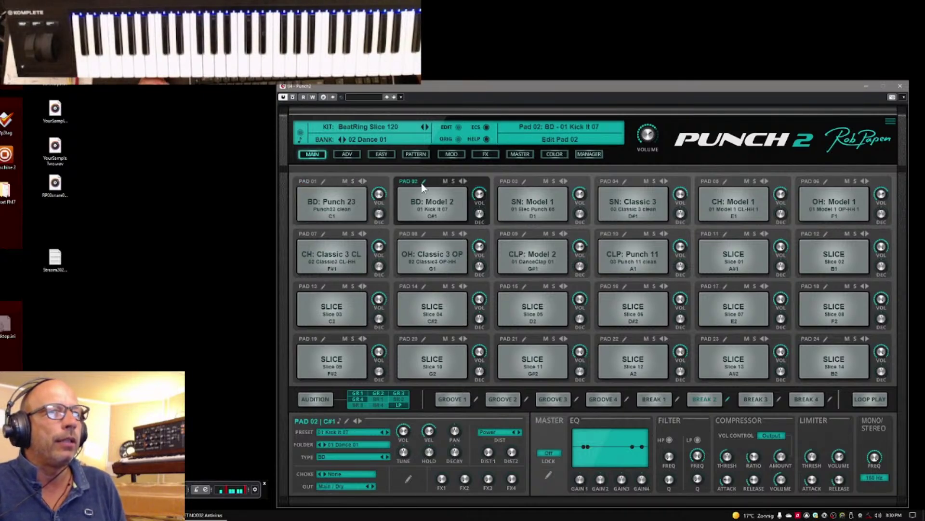
click(422, 182)
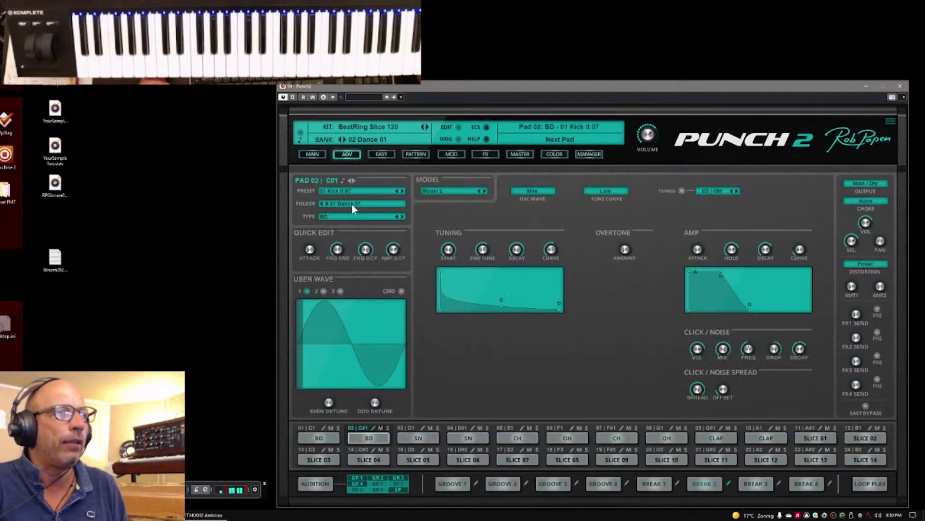
click(342, 216)
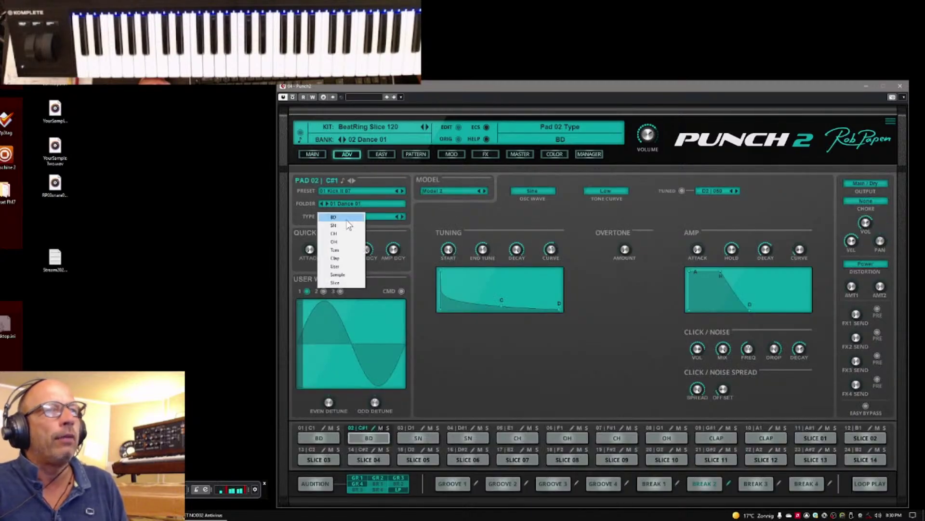
click(355, 275)
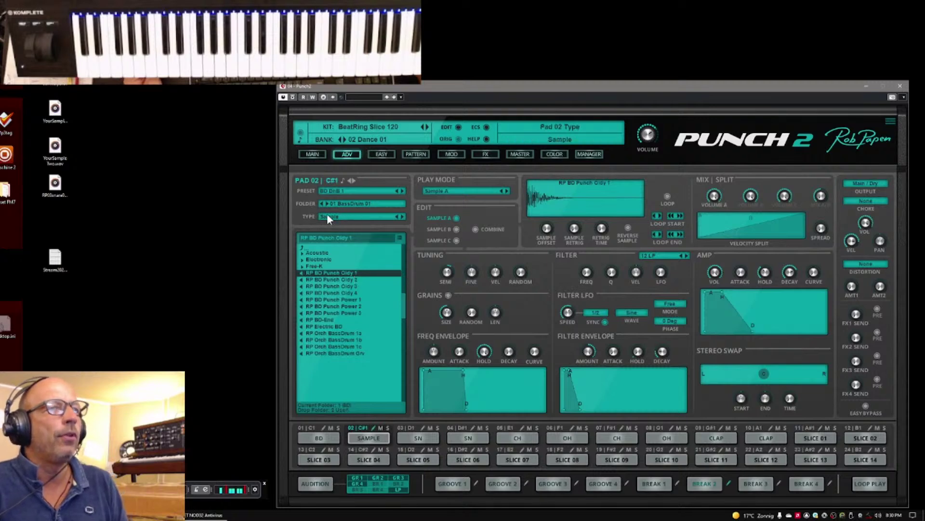
Choose the 02 Snares 01 folder for Pad 02 and load the RP SN-2013 Verb preset.
click(345, 204)
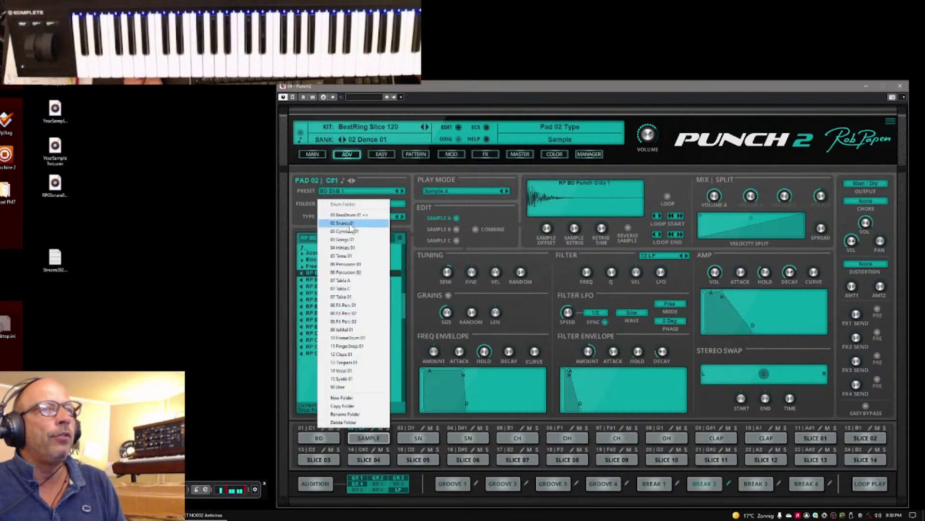
click(351, 223)
click(342, 192)
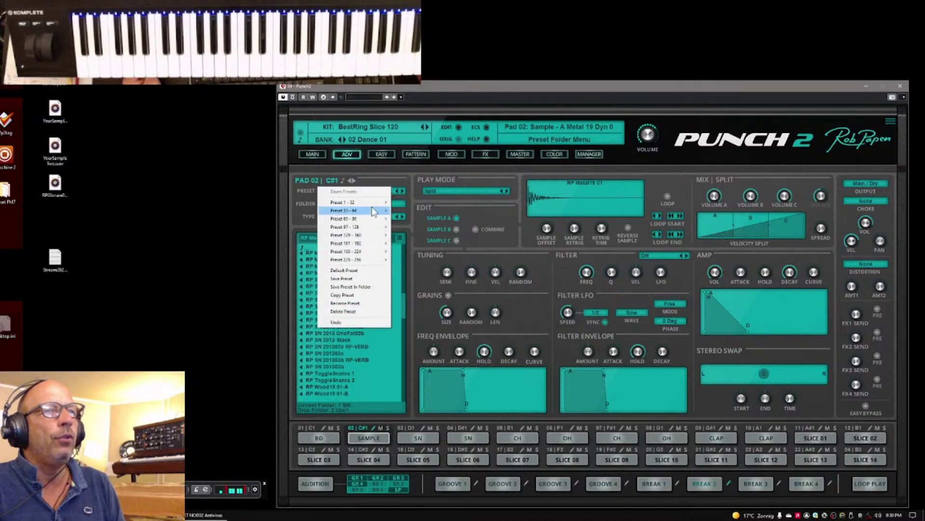
mouse_move(373, 212)
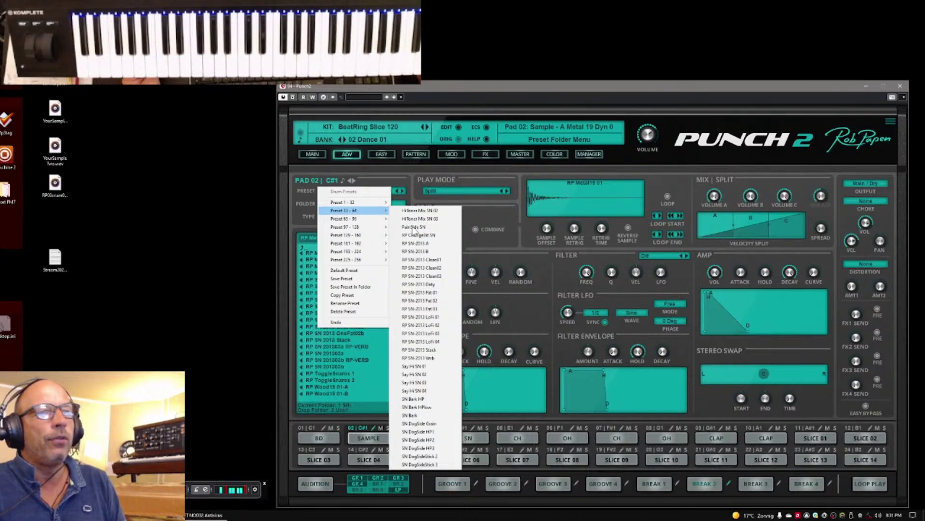
click(427, 359)
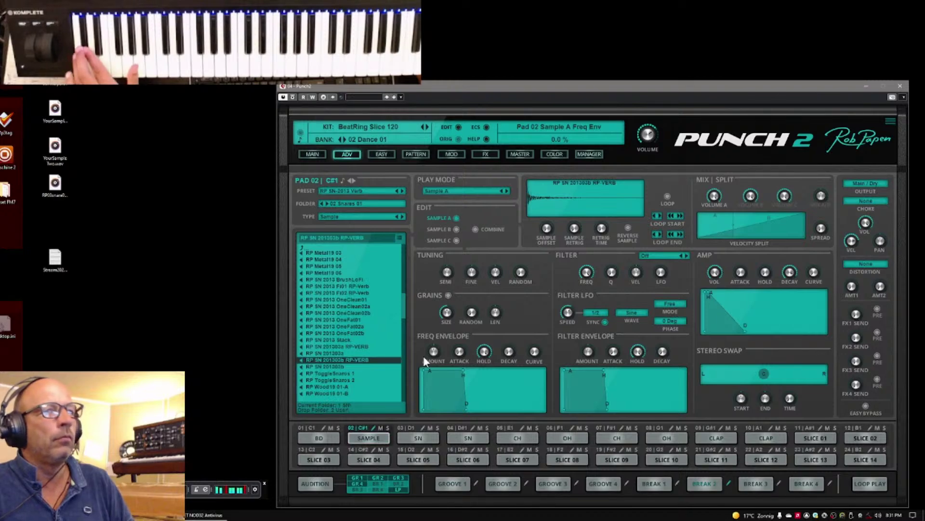
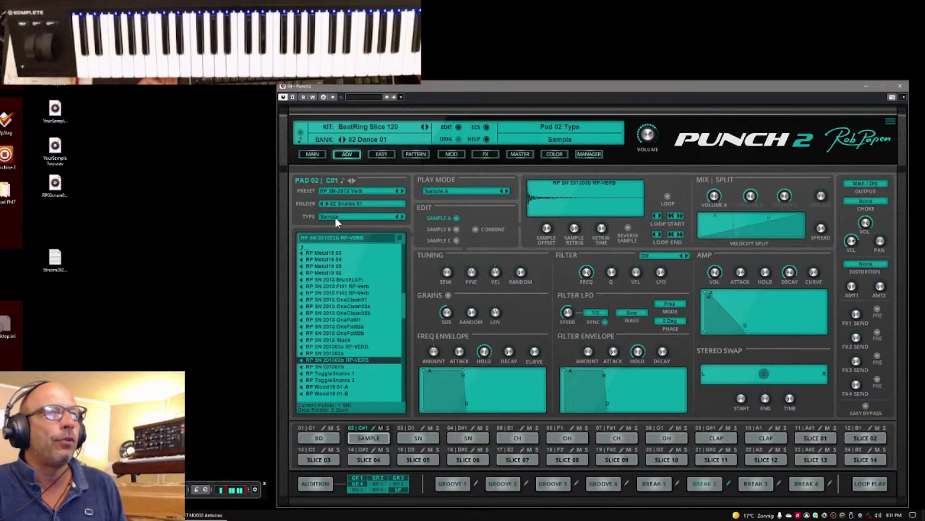
Switch Pad 02 to the 07 Tabla A folder and load the Tabla DHA A 02 preset.
click(345, 204)
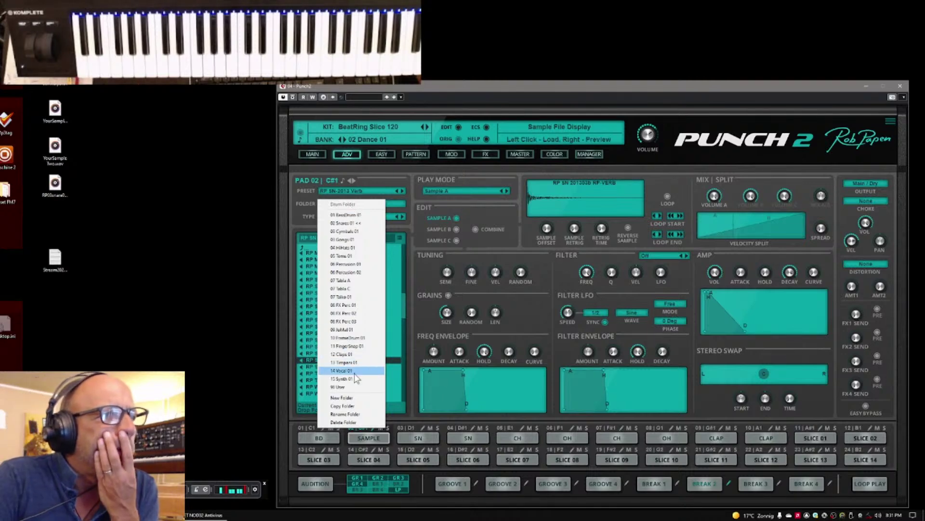
click(347, 281)
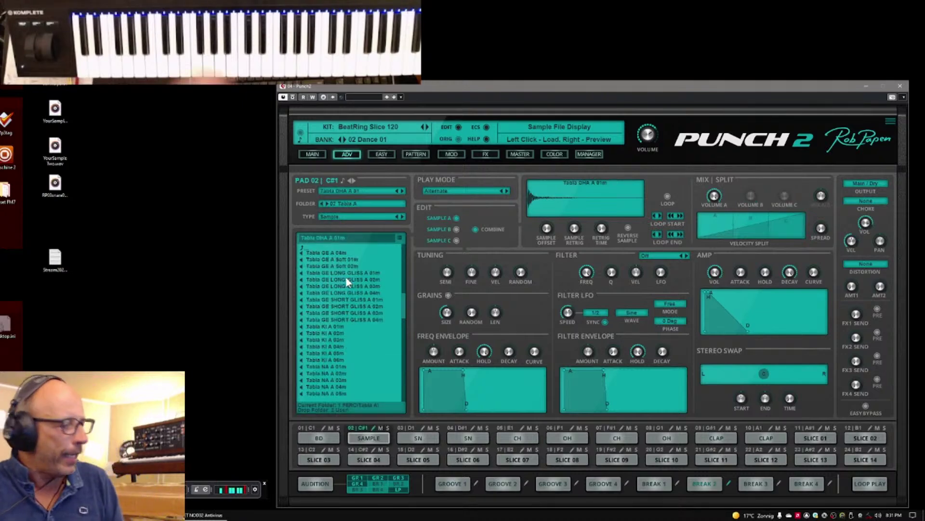
click(402, 191)
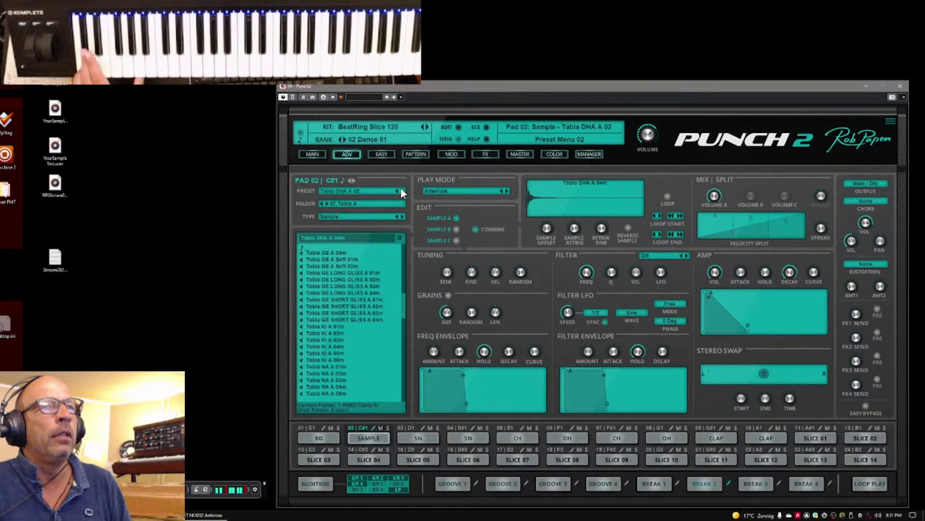
Load the UpBeat Tabla A 100bpm kit from the 03 HipHop & RnB 01 bank.
click(589, 154)
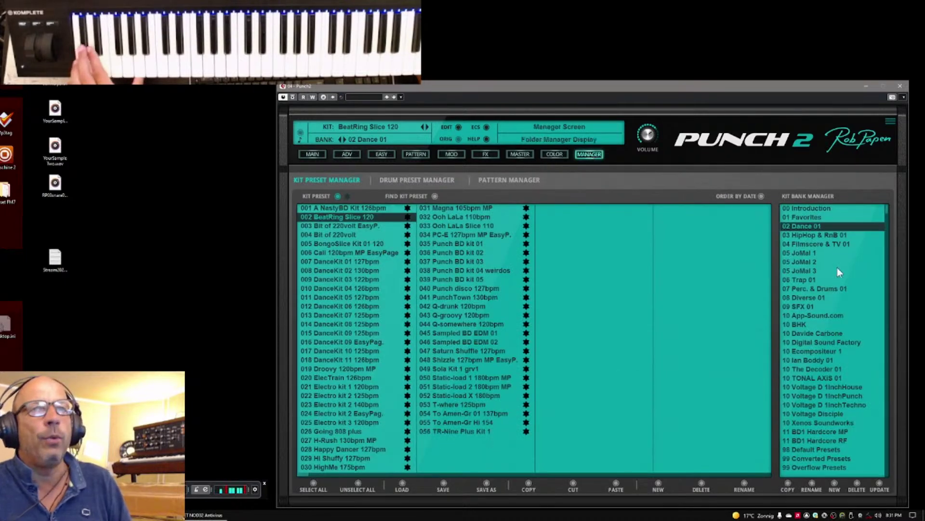
click(814, 235)
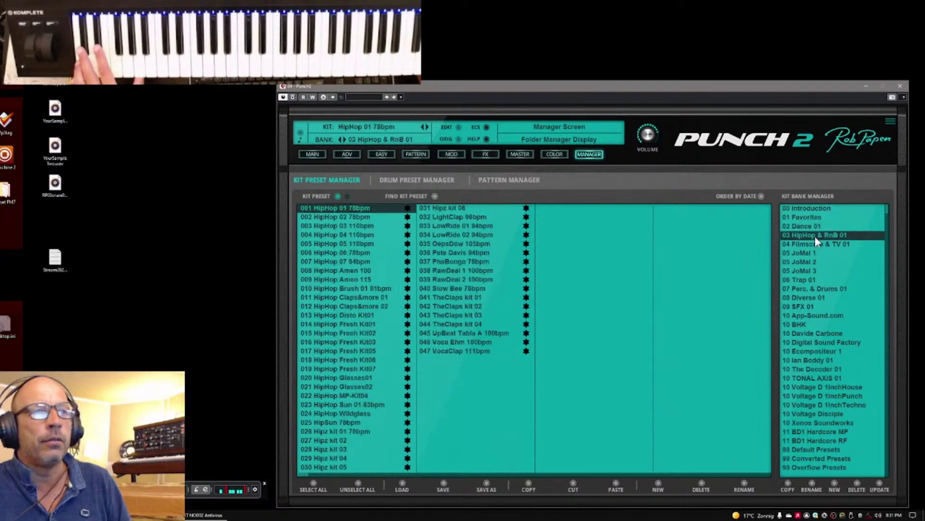
click(441, 334)
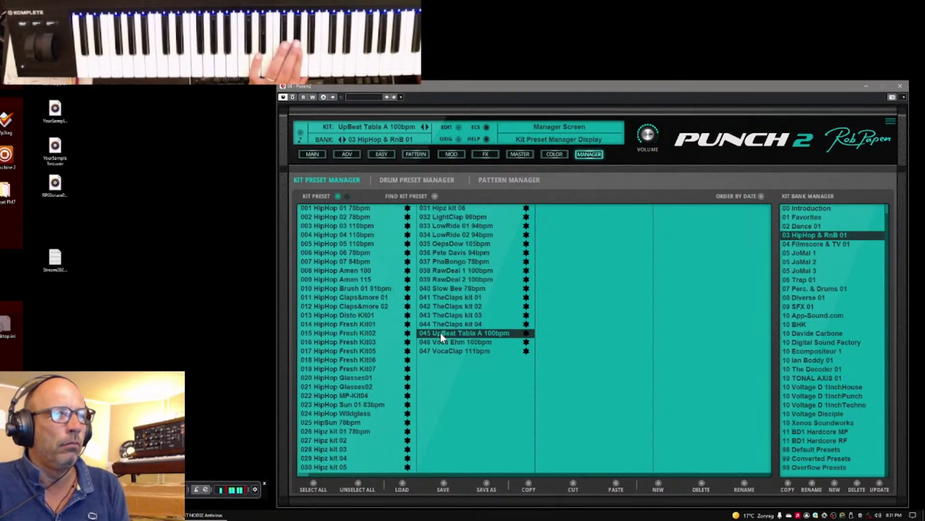
Inspect Pad 02 and Pad 22 in the advanced pad settings, and show the root sample folders for Pad 22.
click(313, 154)
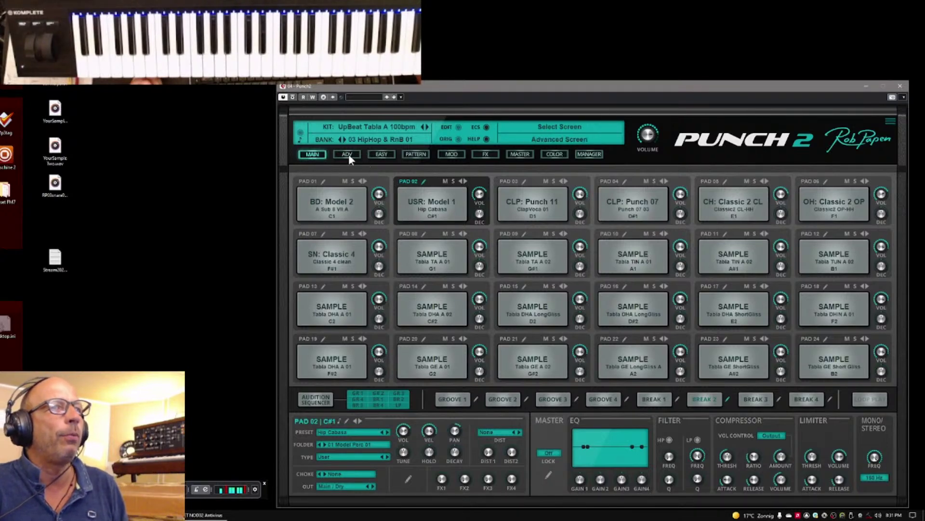
click(424, 181)
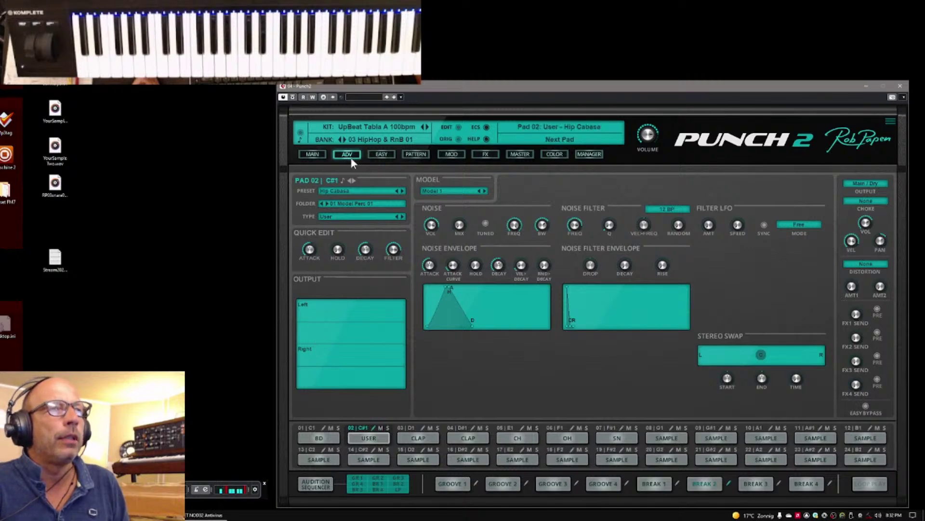
click(319, 153)
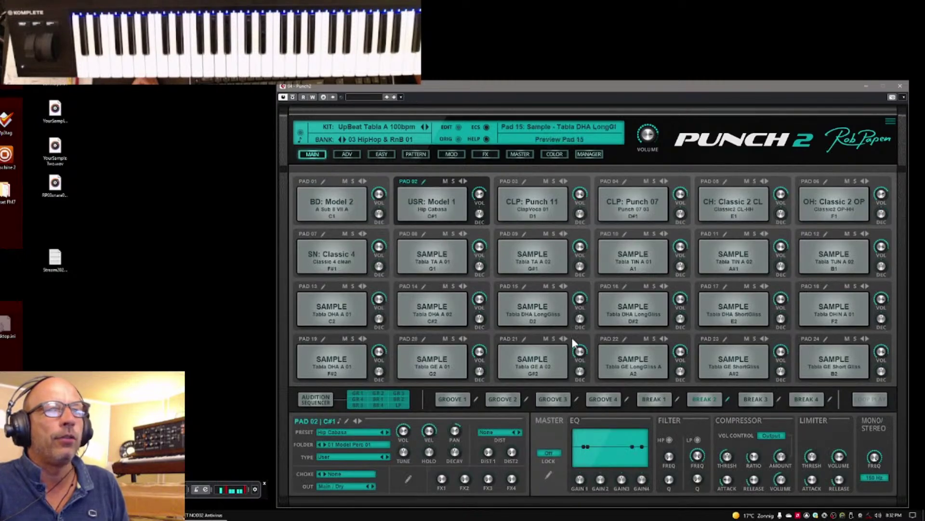
click(623, 339)
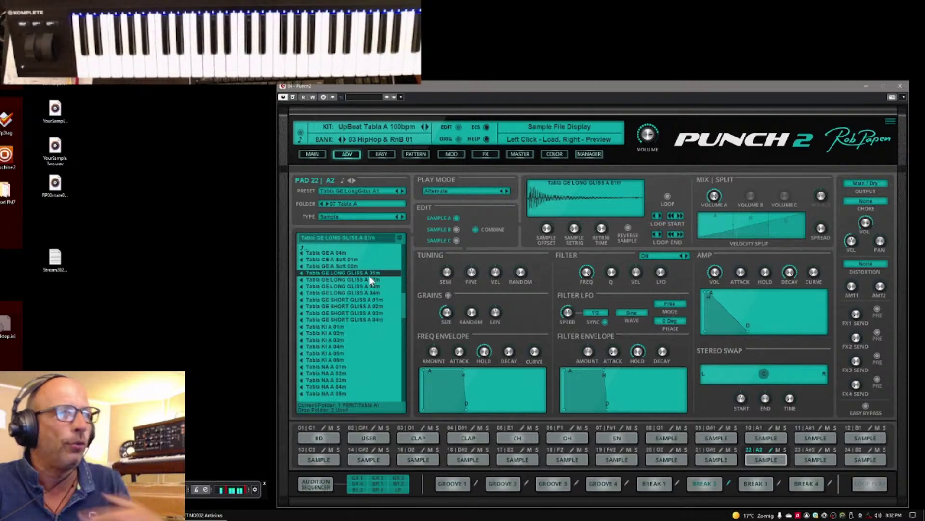
click(302, 246)
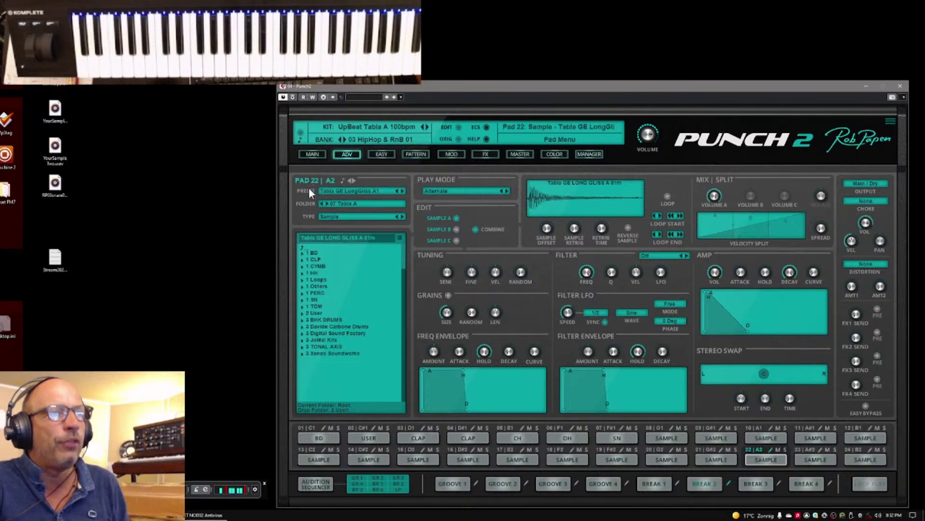
Choose the 07 Taiko 01 folder for Pad 22 and load the Taiko Hall 1alter preset.
click(352, 208)
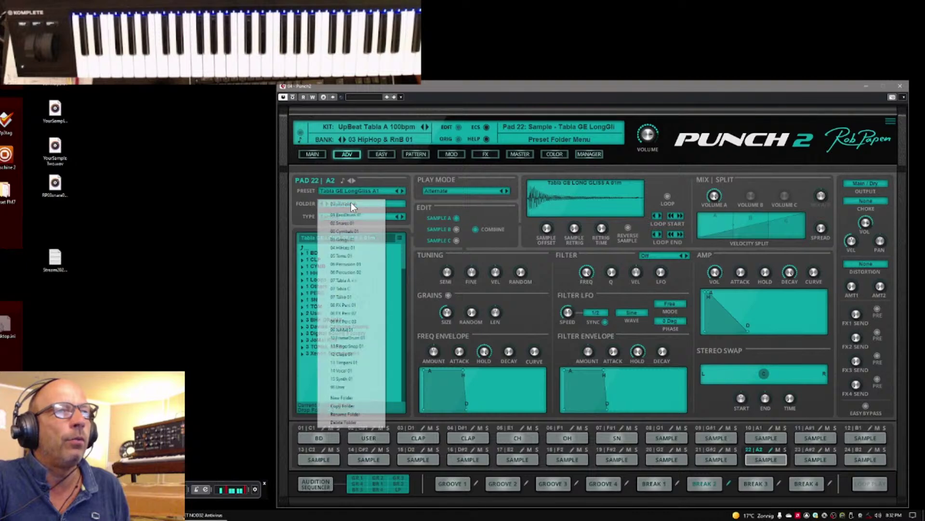
click(346, 296)
click(347, 299)
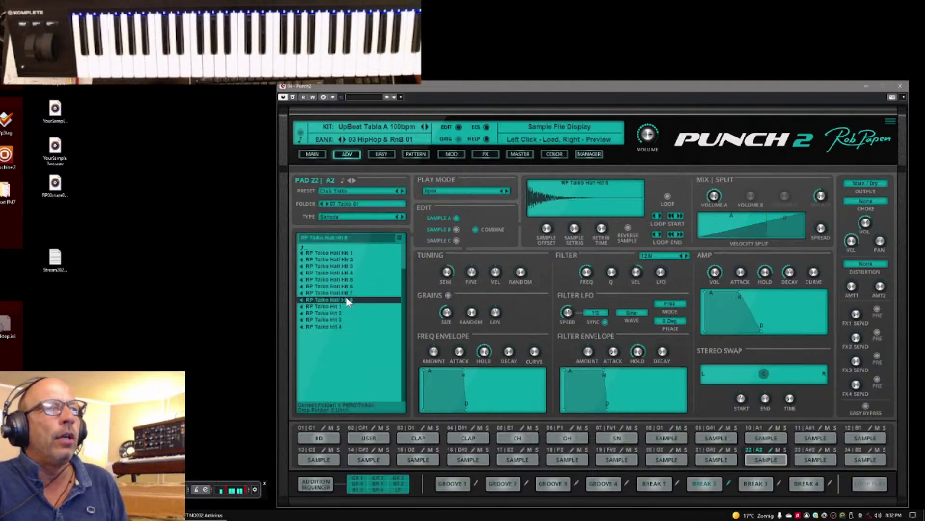
click(341, 190)
mouse_move(354, 203)
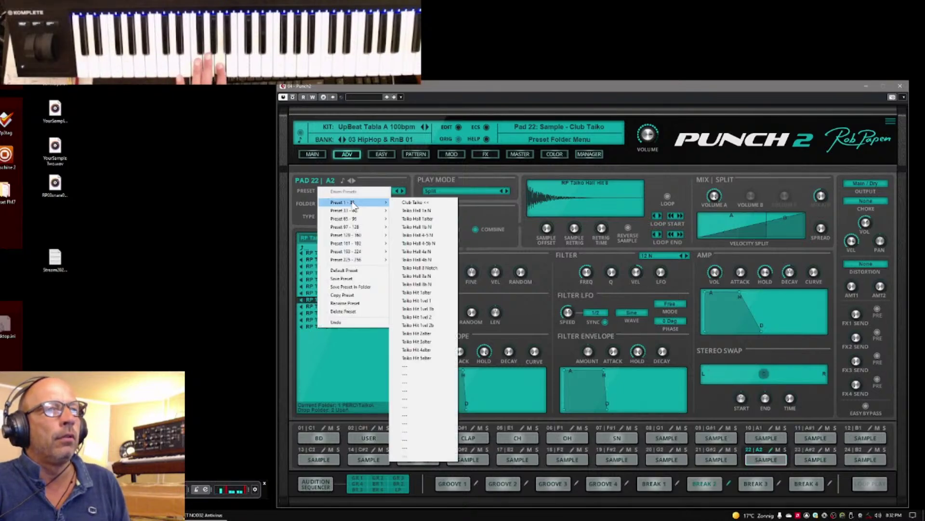
click(428, 218)
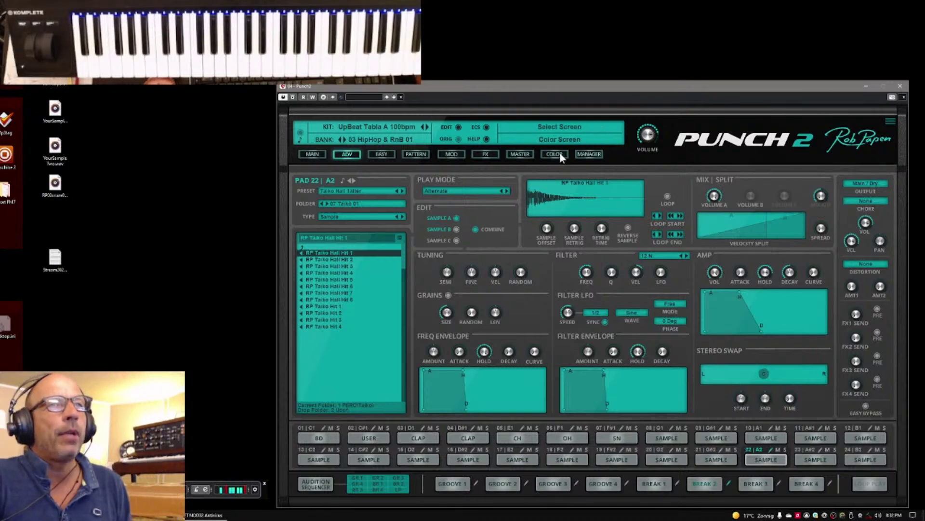
Load A Fab Kit from the 10 TONAL AXIS 01 bank and show its pads on the main screen.
click(583, 153)
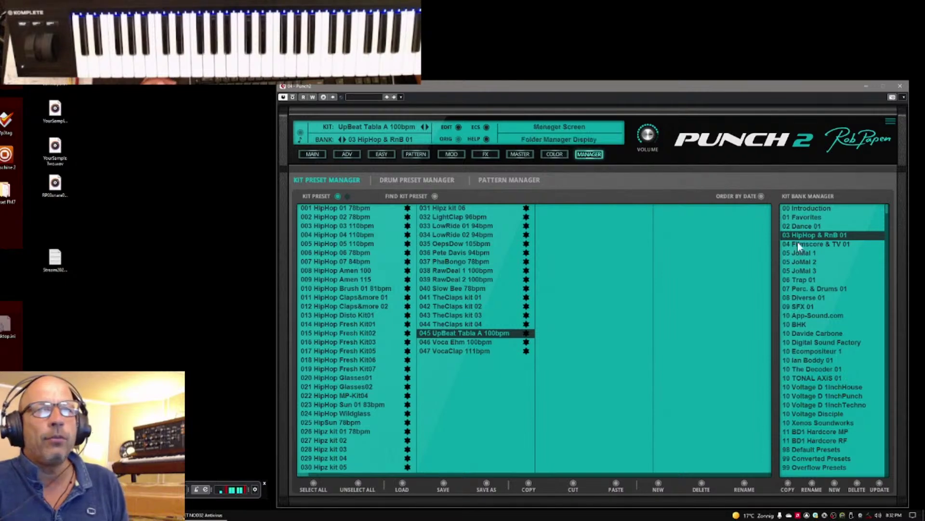
click(808, 379)
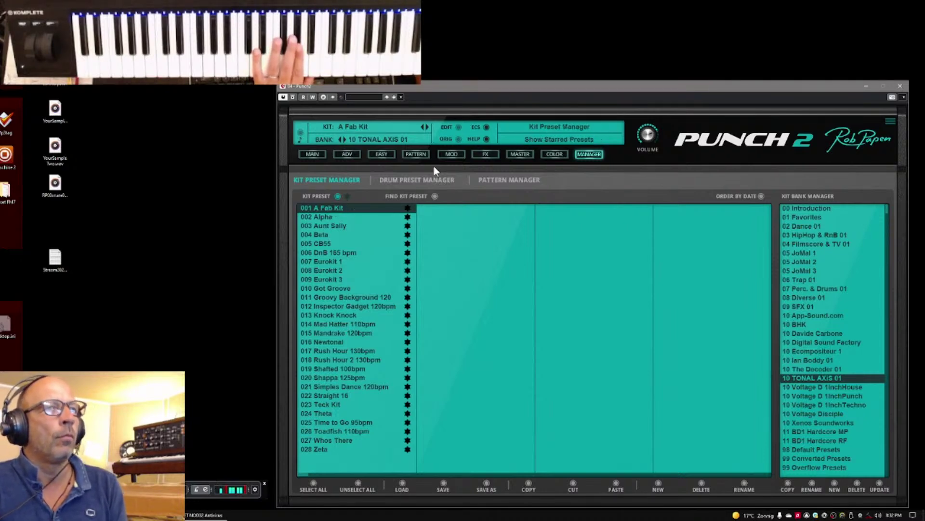
click(312, 155)
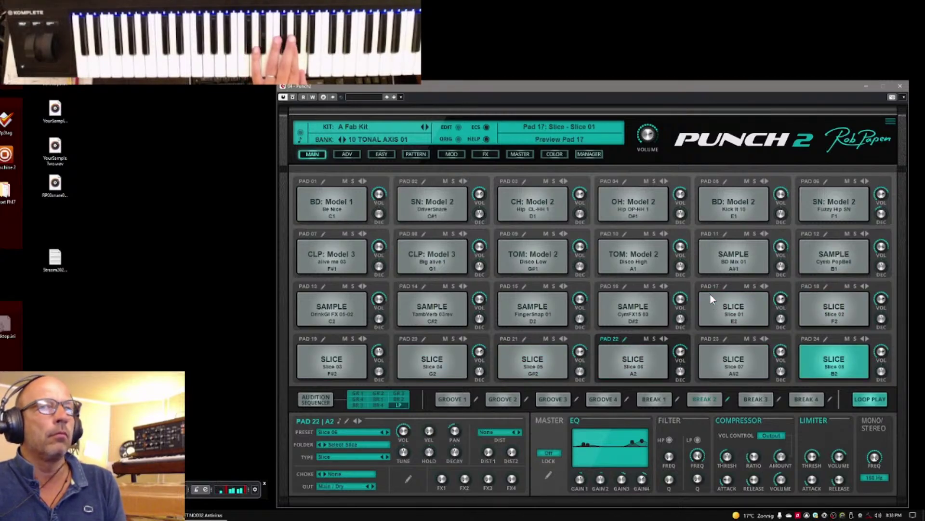
Open Pad 17's slice in the advanced pad settings and audition its sliced loop.
click(726, 286)
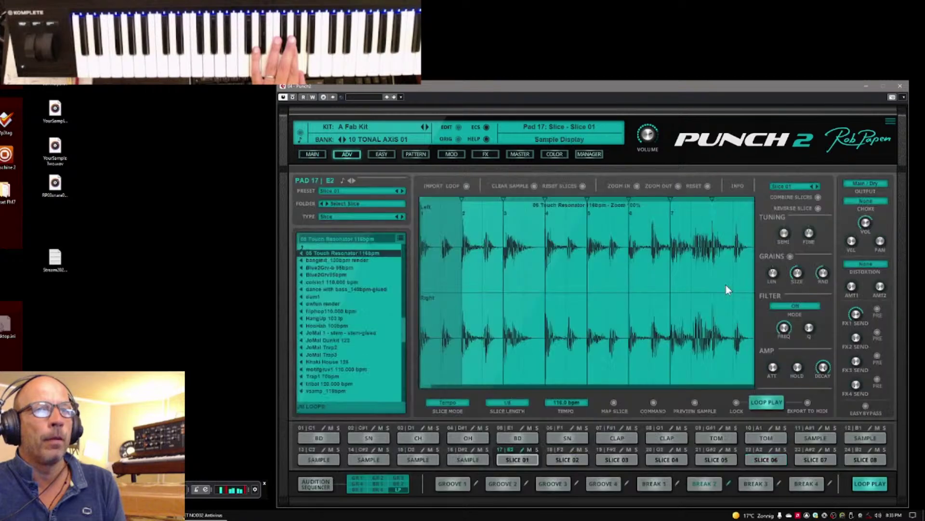
click(770, 402)
click(771, 400)
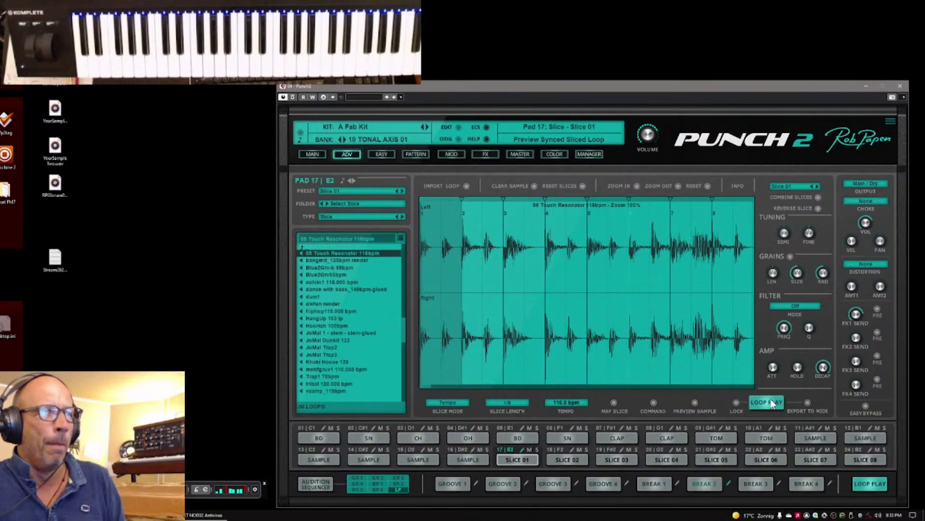
click(771, 400)
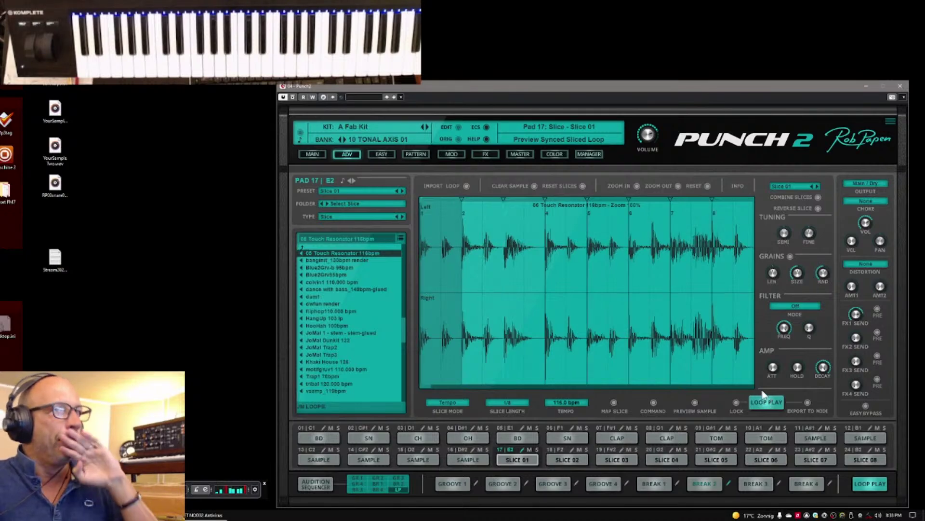
Load the Alpha kit, locate the missing Call Me 120bpm.wav in the TA LOOPS folder, and return to the main screen.
click(427, 125)
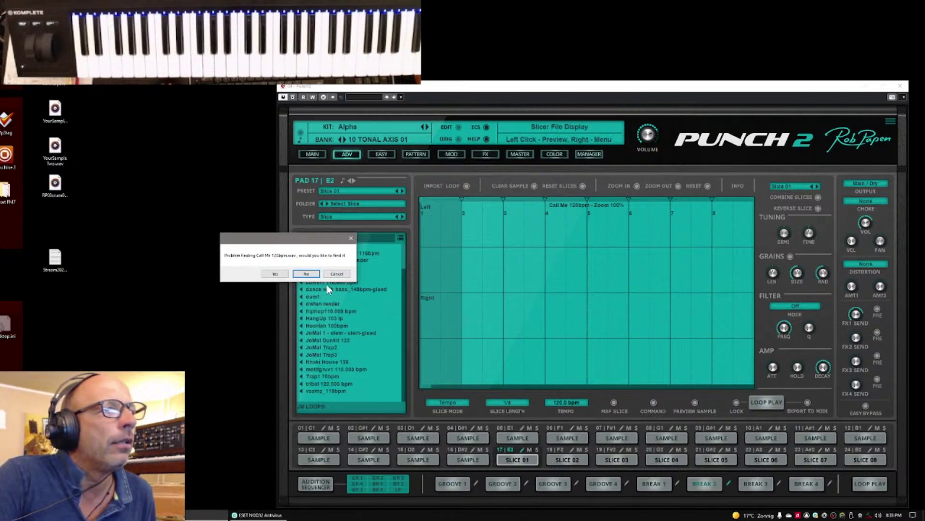
drag(314, 239, 413, 247)
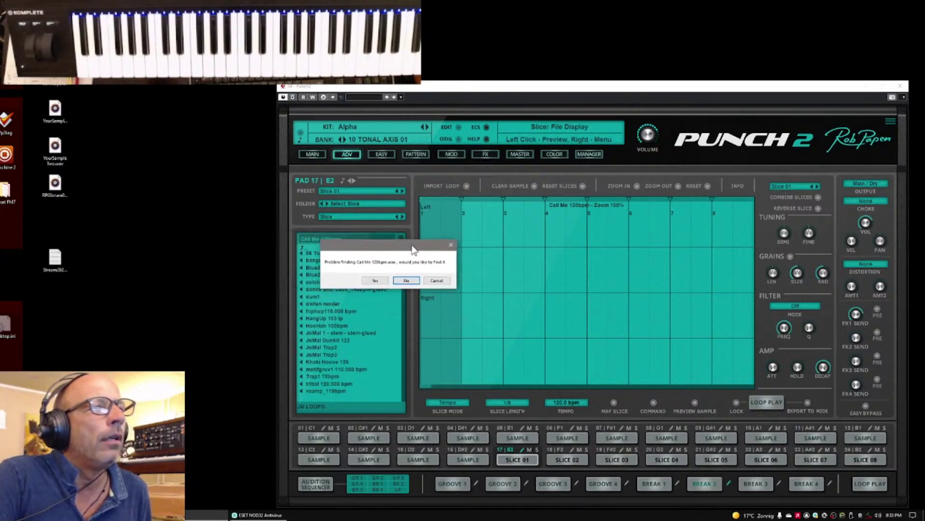
click(379, 280)
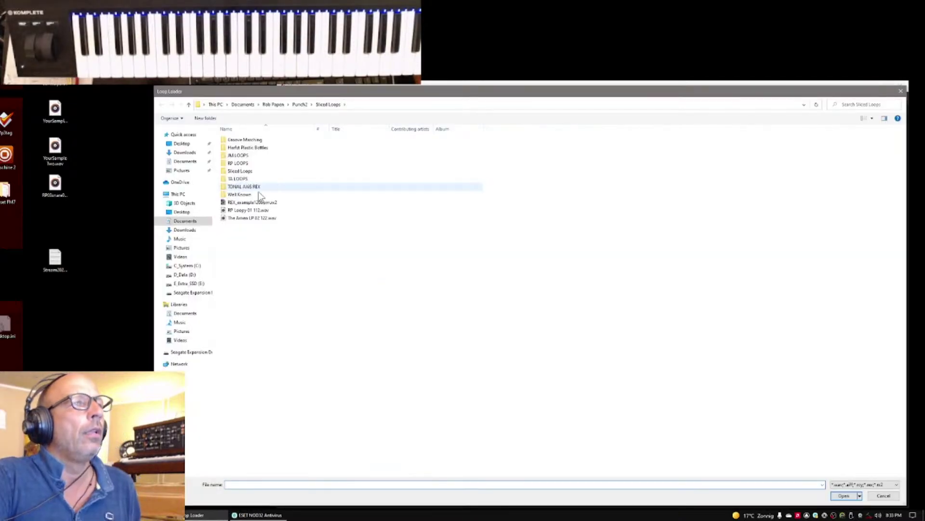
double_click(223, 178)
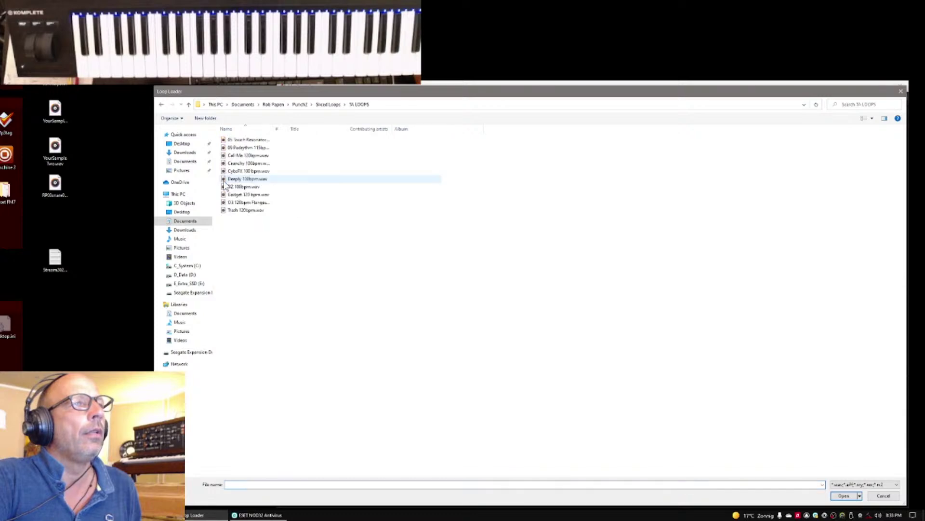
click(231, 156)
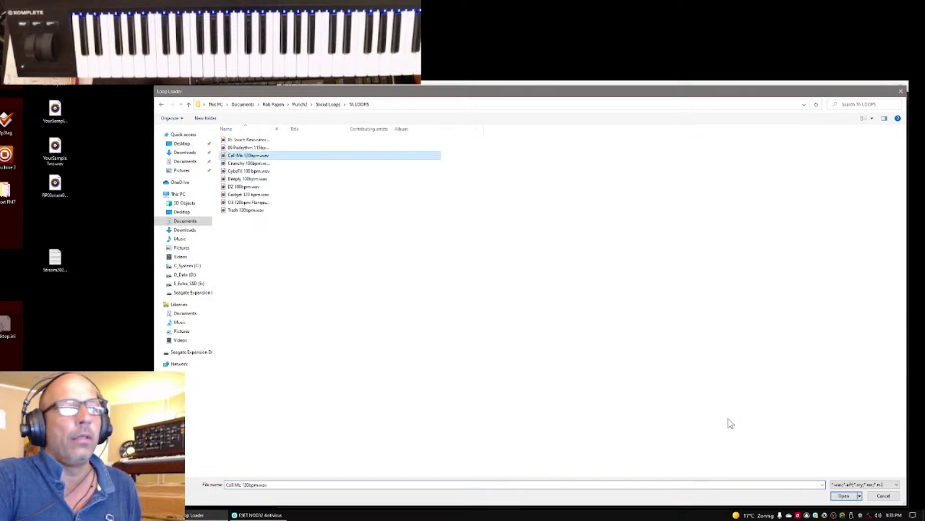
click(837, 494)
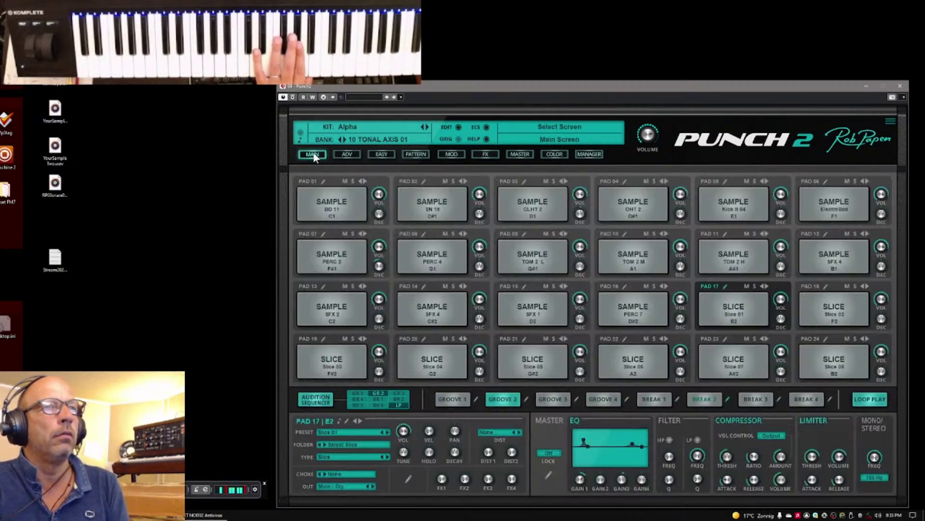
click(312, 154)
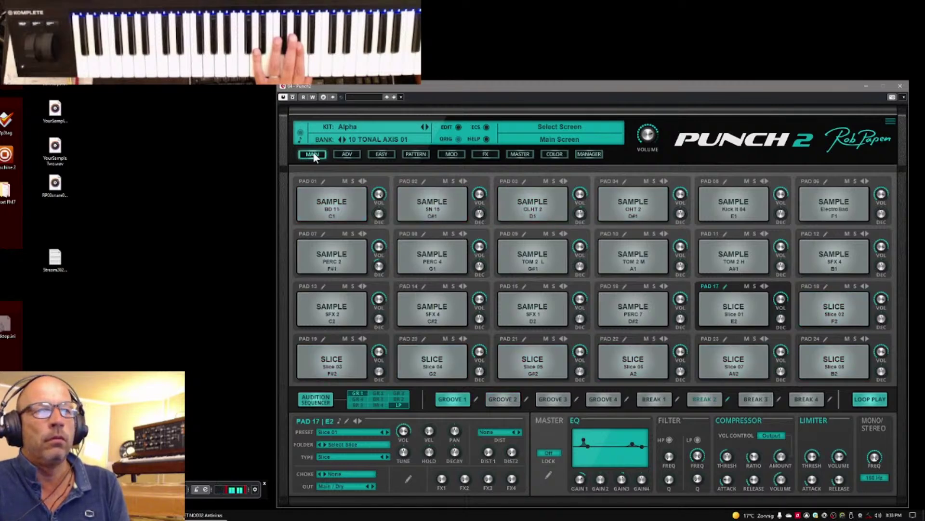
Load the Aunt Sally kit and locate its missing 120bpm flange loop in the TA LOOPS folder.
click(425, 127)
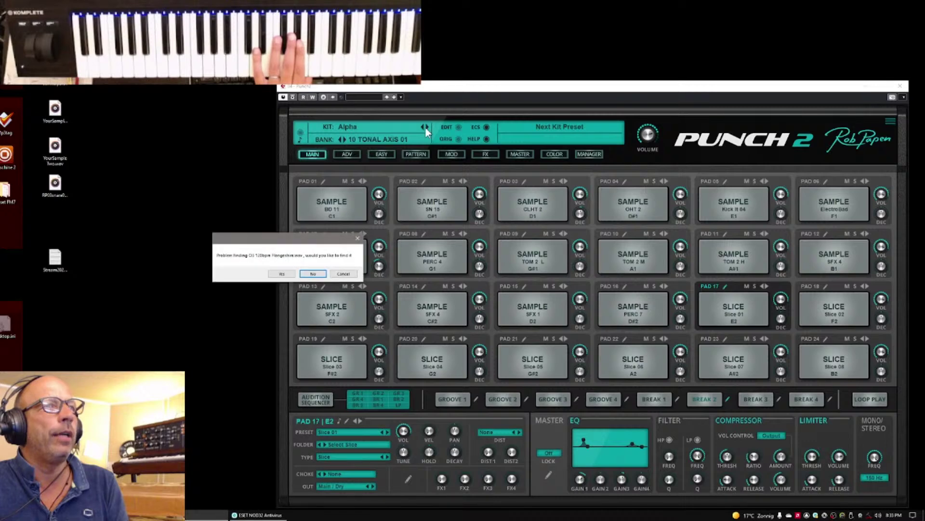
click(288, 276)
double_click(223, 180)
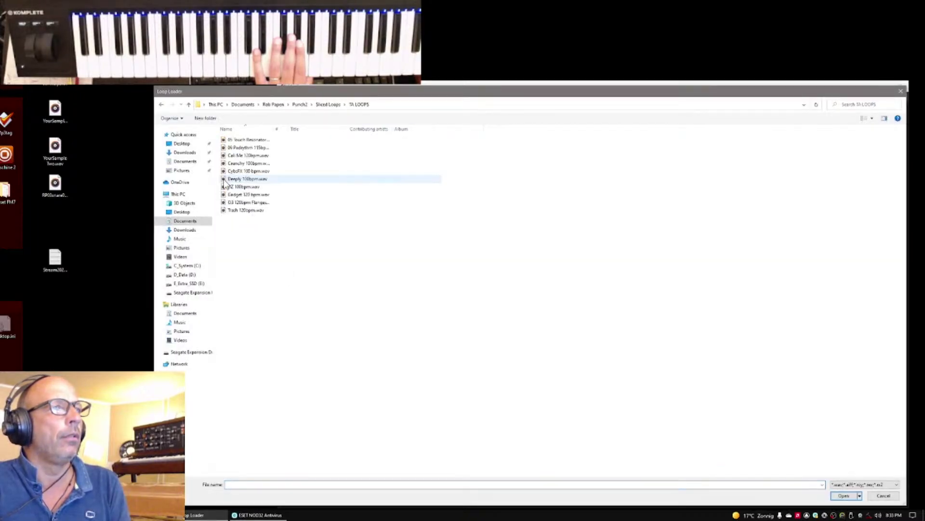
click(223, 204)
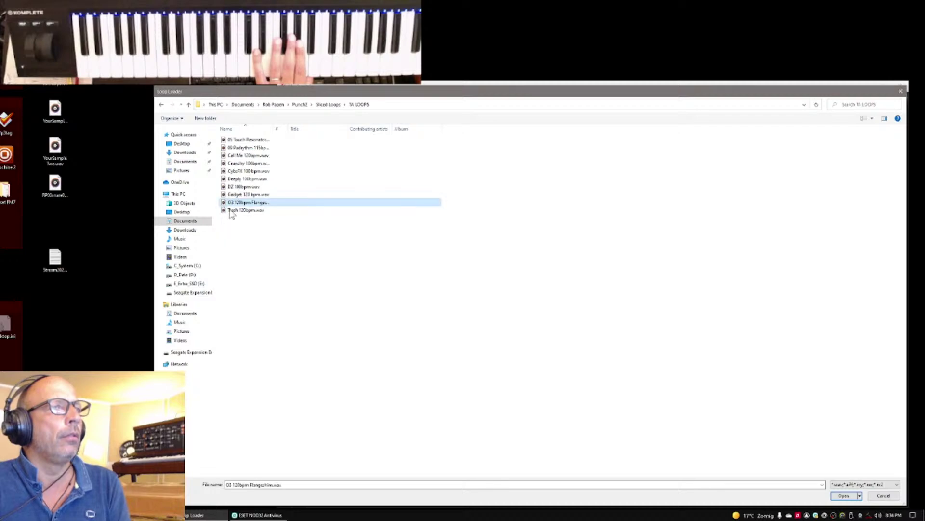
click(846, 496)
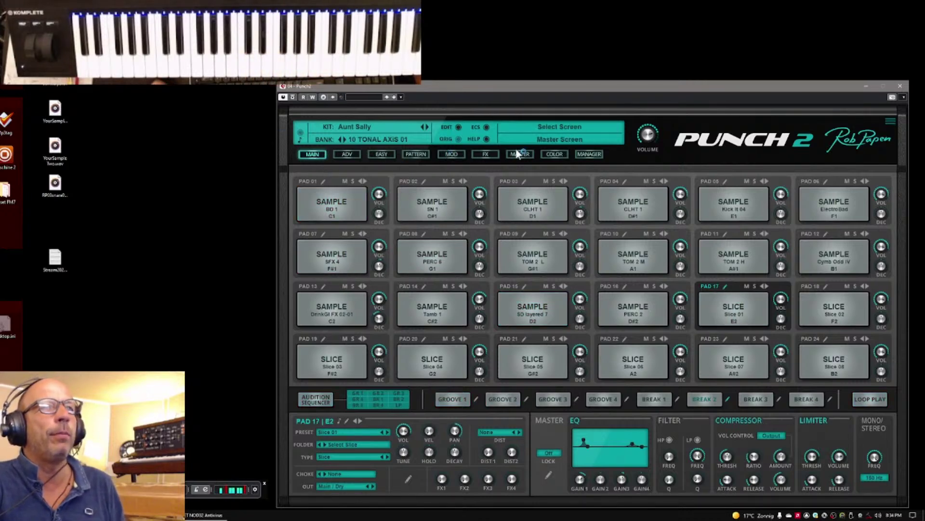
Load the 05 JoMal 3 bank in the kit preset manager and order its presets by date.
click(594, 155)
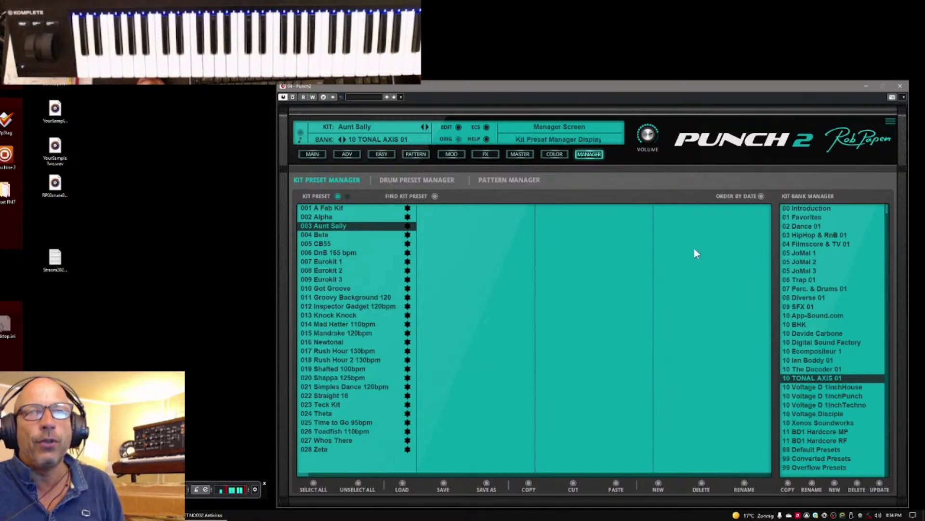
click(806, 271)
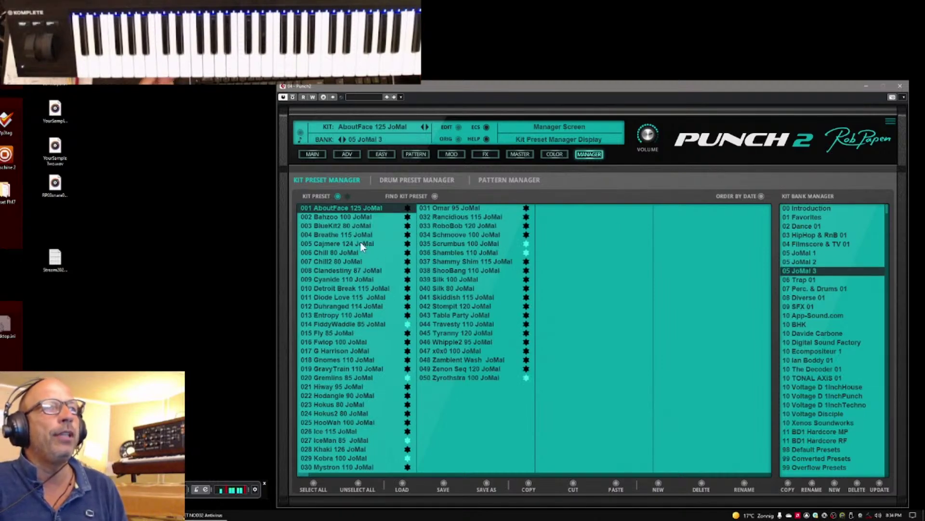
click(762, 196)
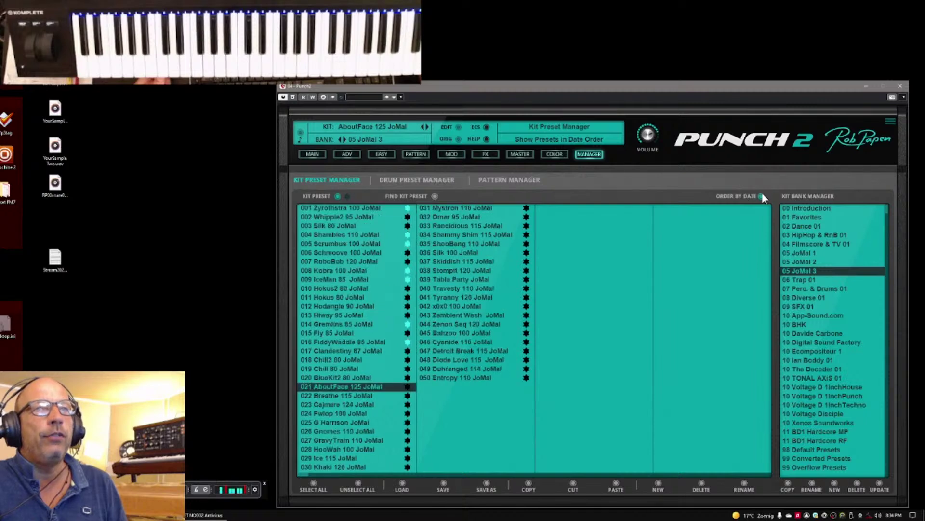
Load the Zyrothstra 100 JoMal and Shambles 110 JoMal kits, auditioning the Shambles sequence and its Pad 10 in the advanced settings.
click(333, 208)
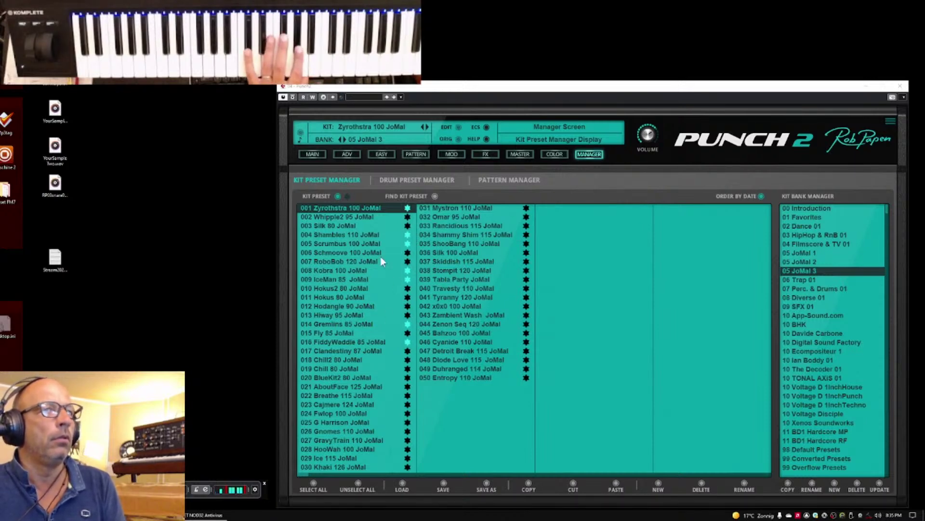
click(336, 234)
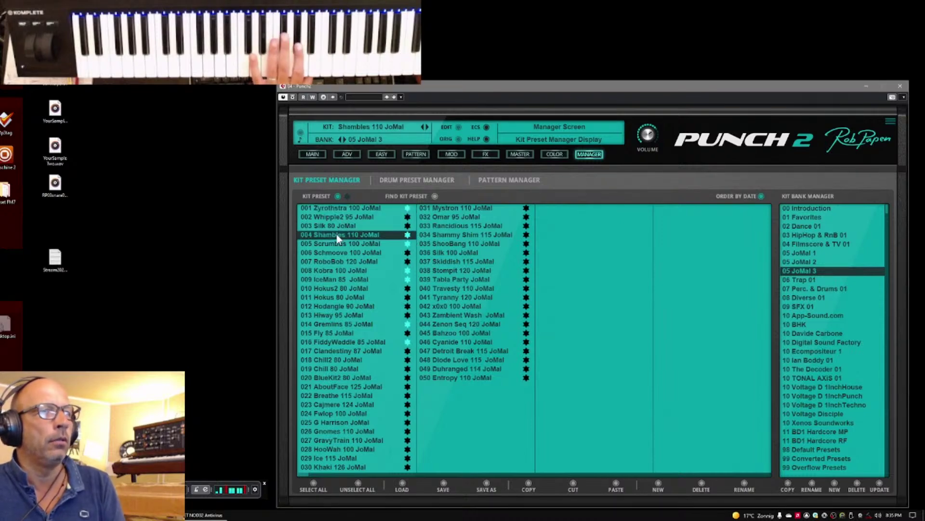
click(313, 154)
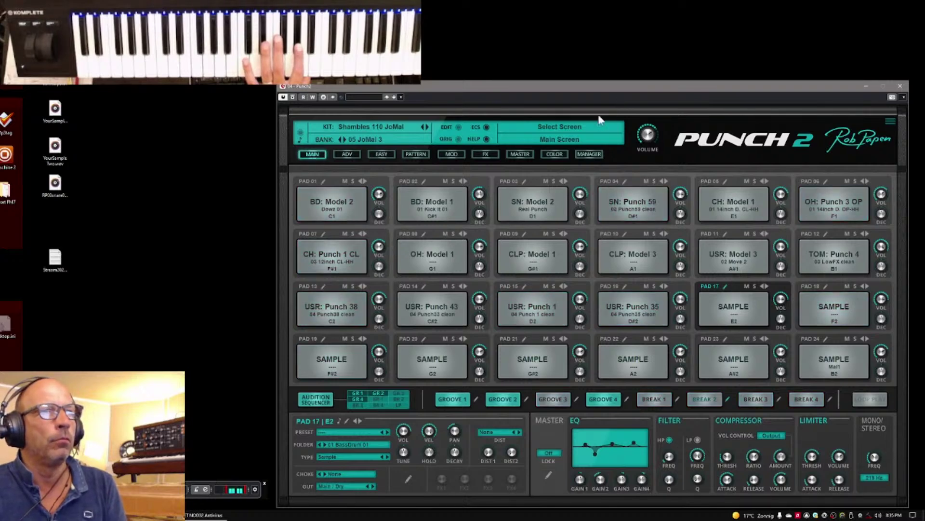
click(324, 399)
click(324, 399)
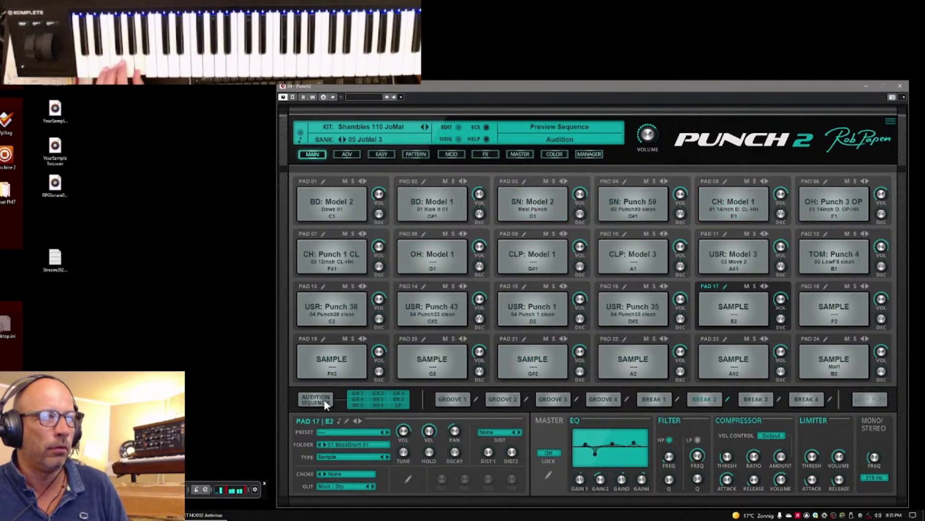
click(625, 235)
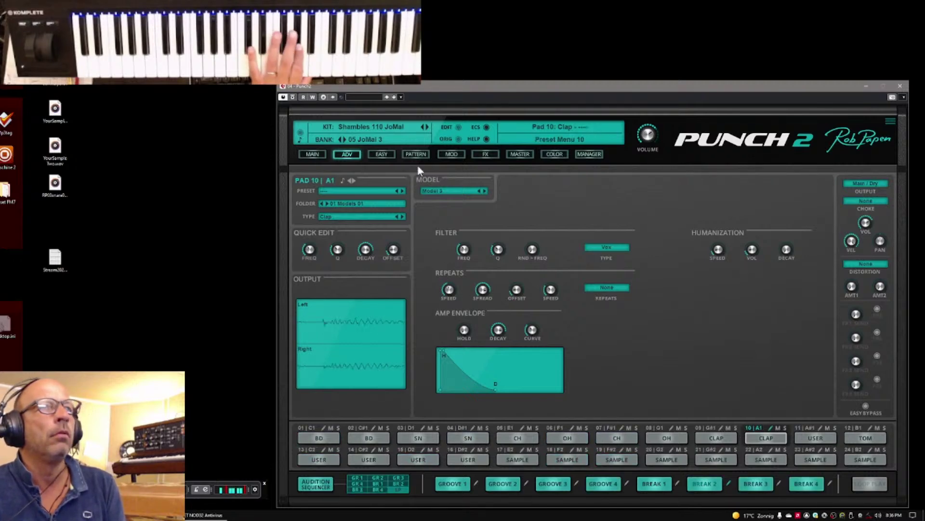
Load the Scrumbus 100 JoMal kit and play its audition sequence from the main screen.
click(584, 155)
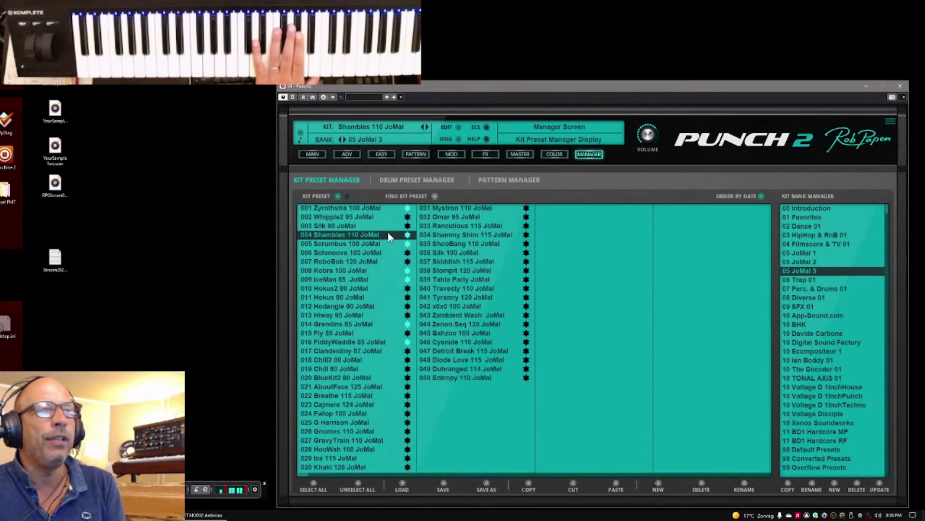
click(344, 243)
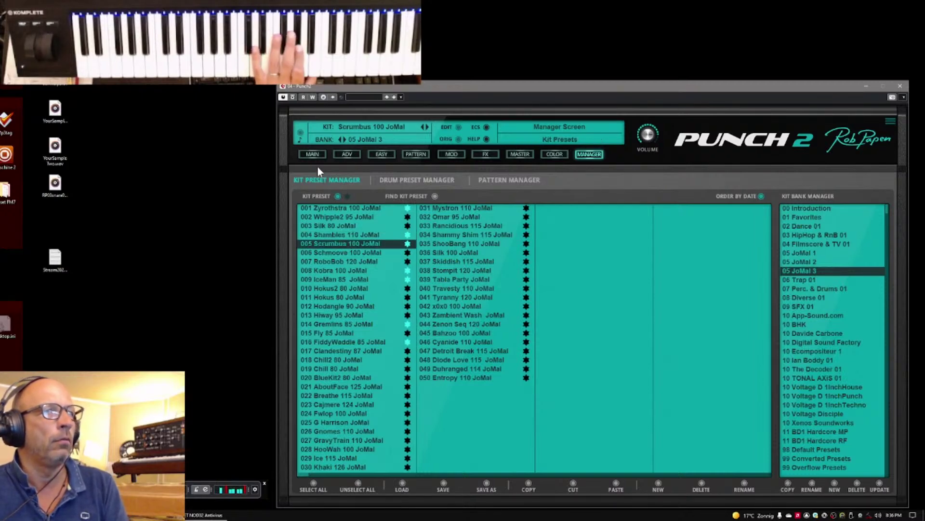
click(313, 154)
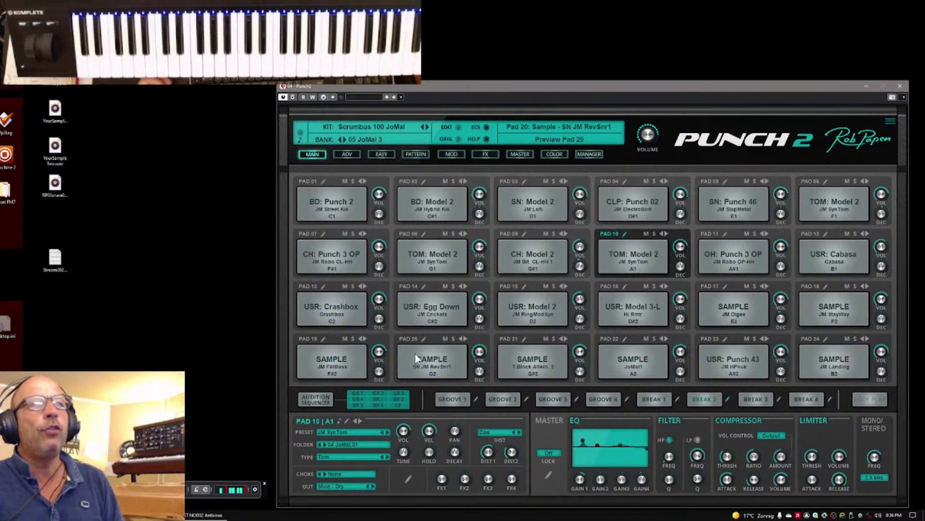
click(316, 400)
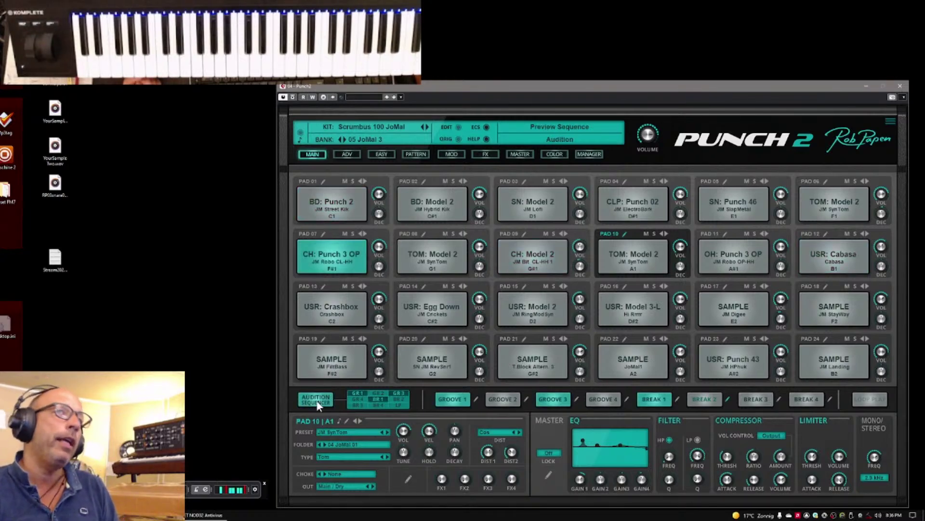
click(316, 400)
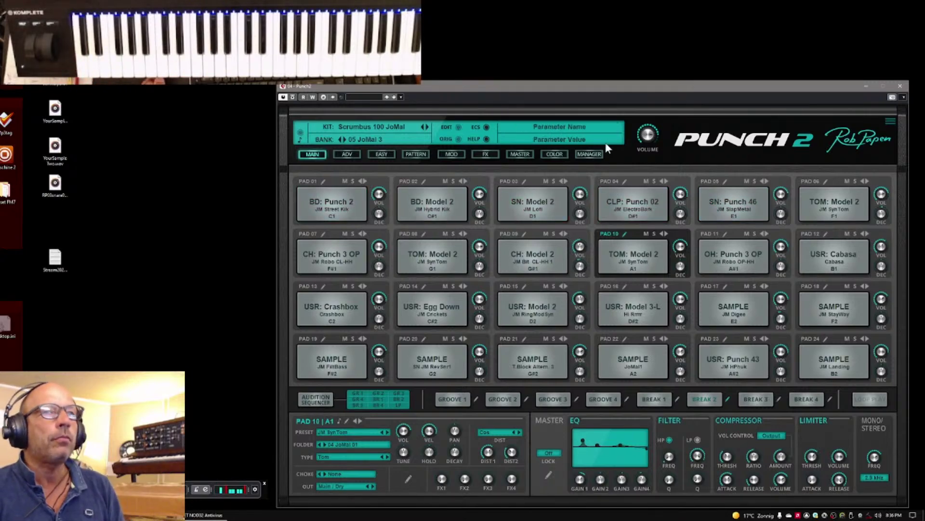
Load the Schmoove 100 JoMal kit and open its Pad 20 sample in the advanced pad settings.
click(592, 156)
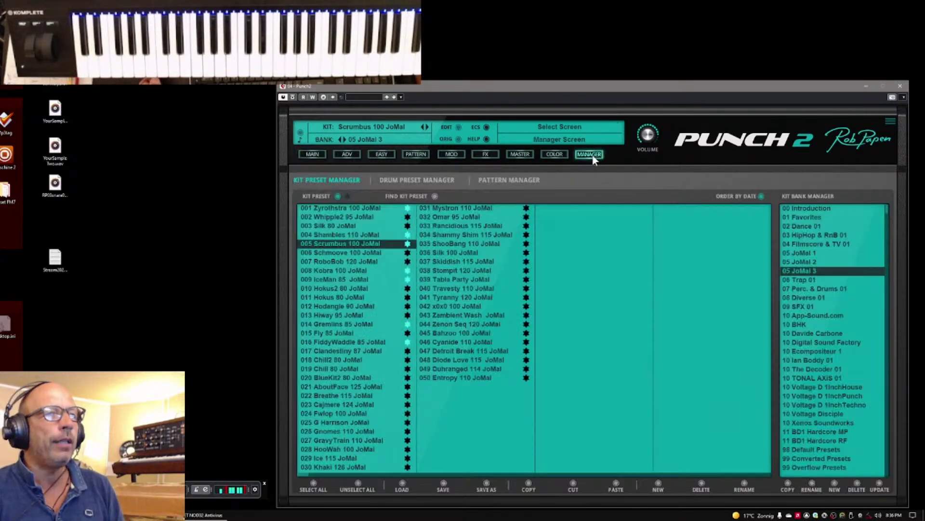
click(328, 254)
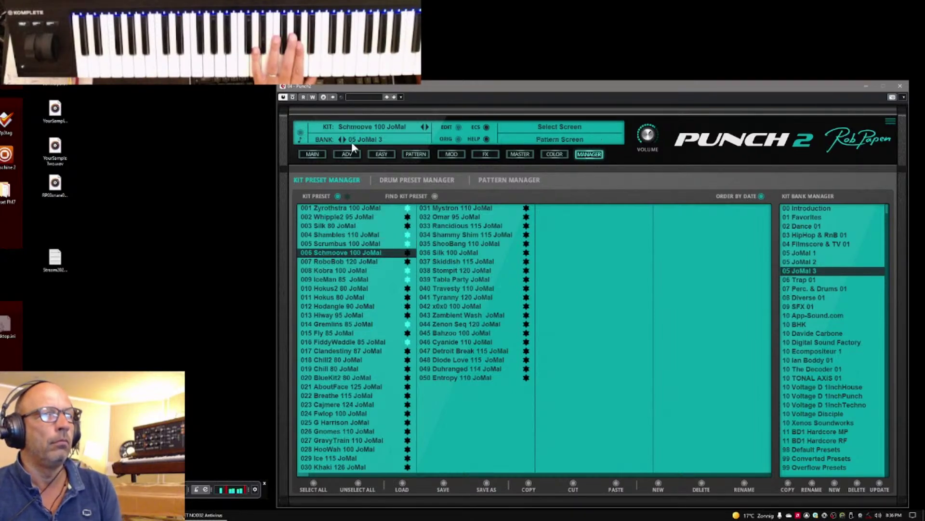
click(313, 153)
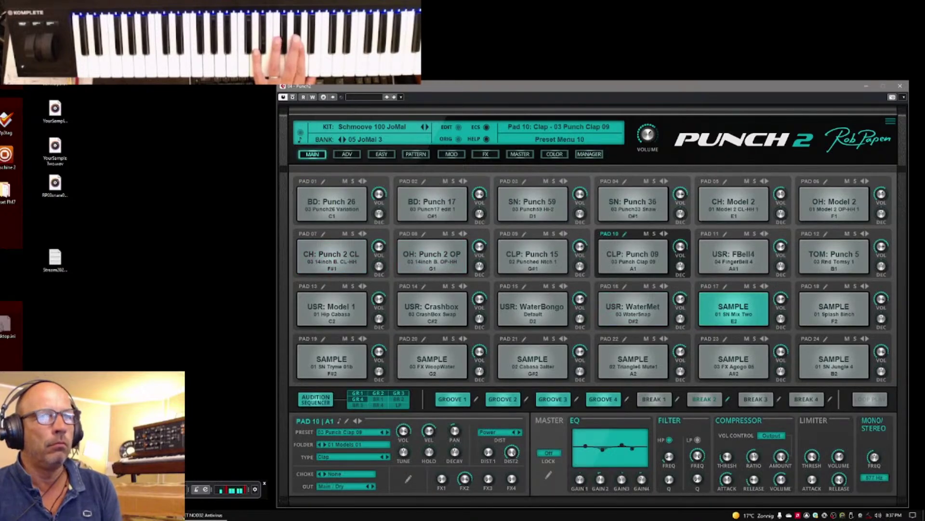
mouse_move(646, 139)
drag(645, 139, 647, 135)
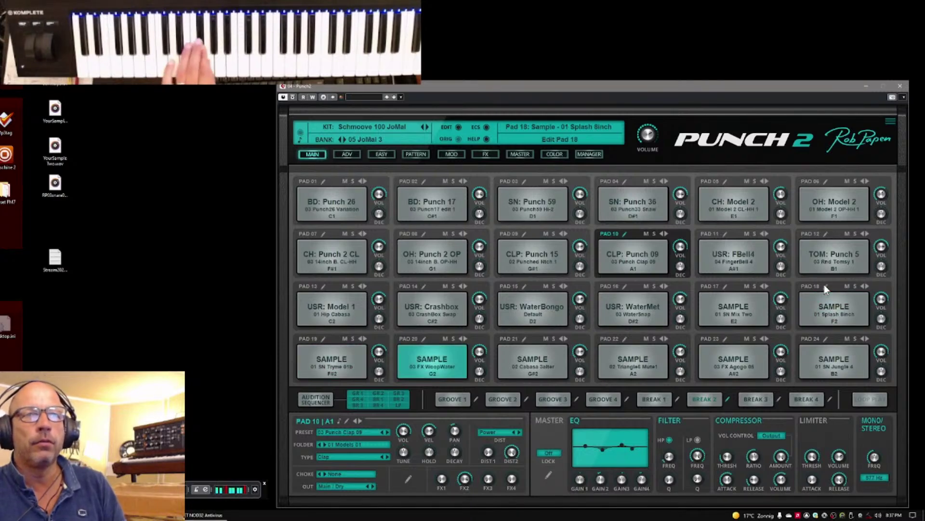
click(424, 339)
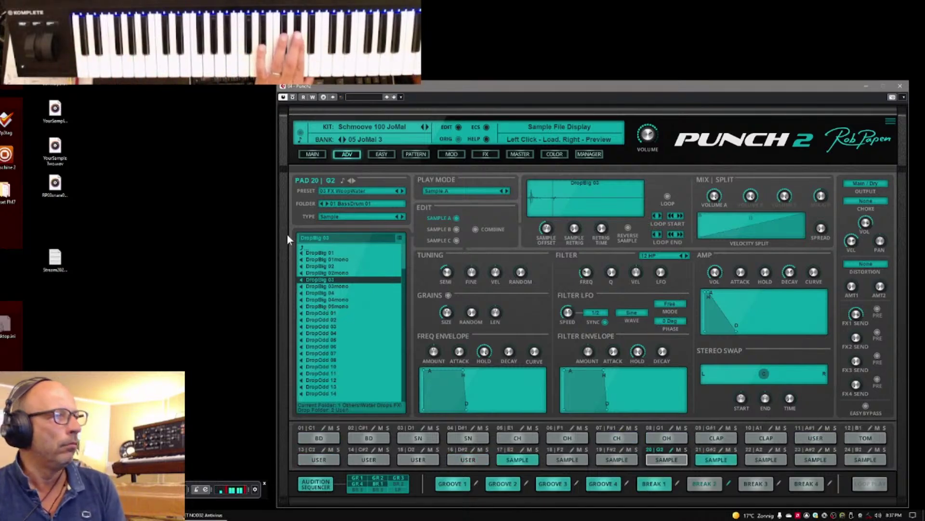
Load the Kobra 100 JoMal kit from the 05 JoMal 3 bank and return to the main screen.
click(583, 154)
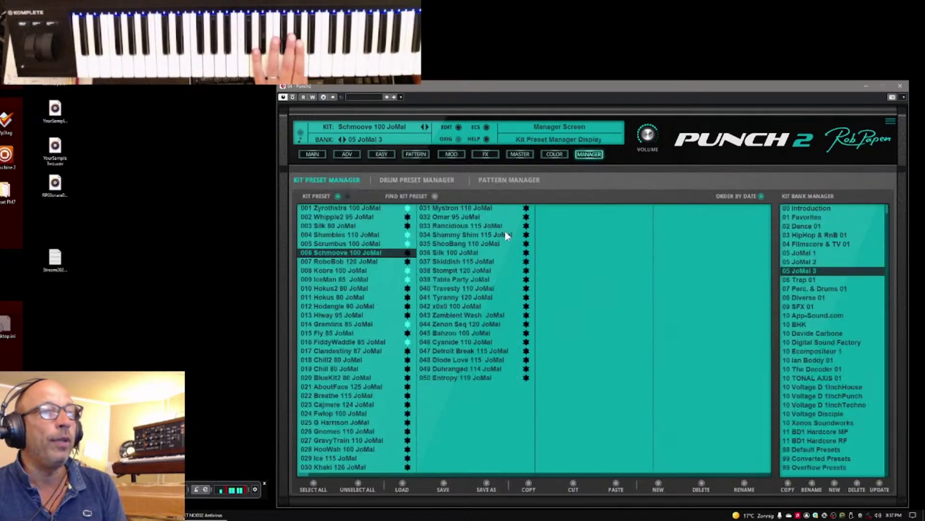
click(328, 270)
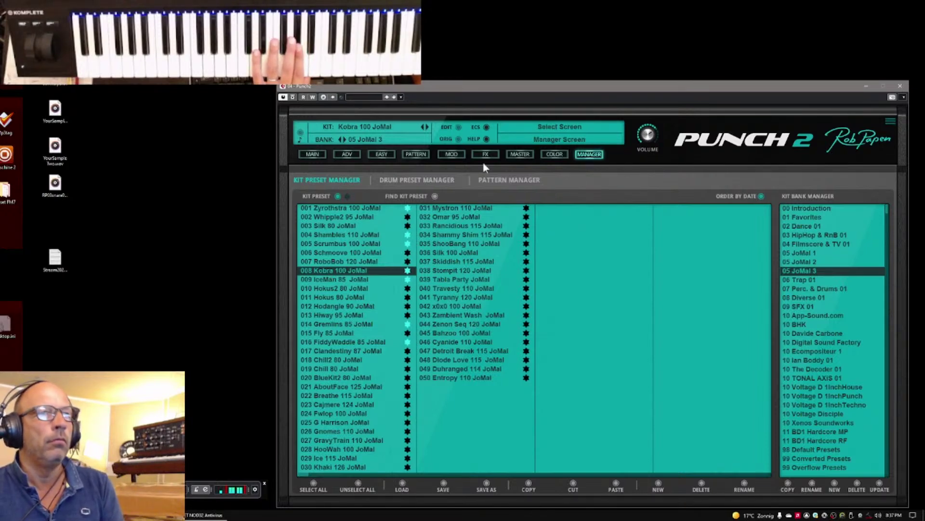
click(309, 153)
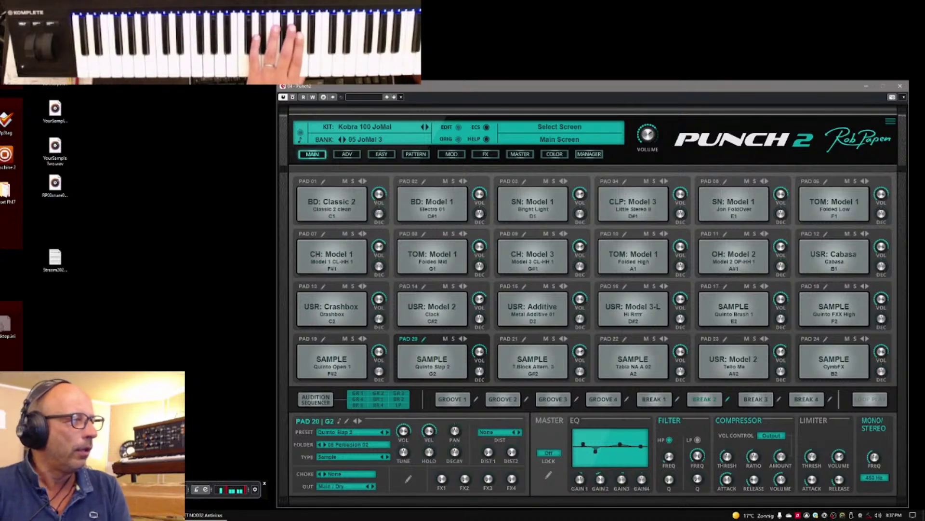
Switch to the Cubase project, mute the upper Predator2 01 and Punch 01 tracks, and play the loop from bar 9.
key(alt+Tab)
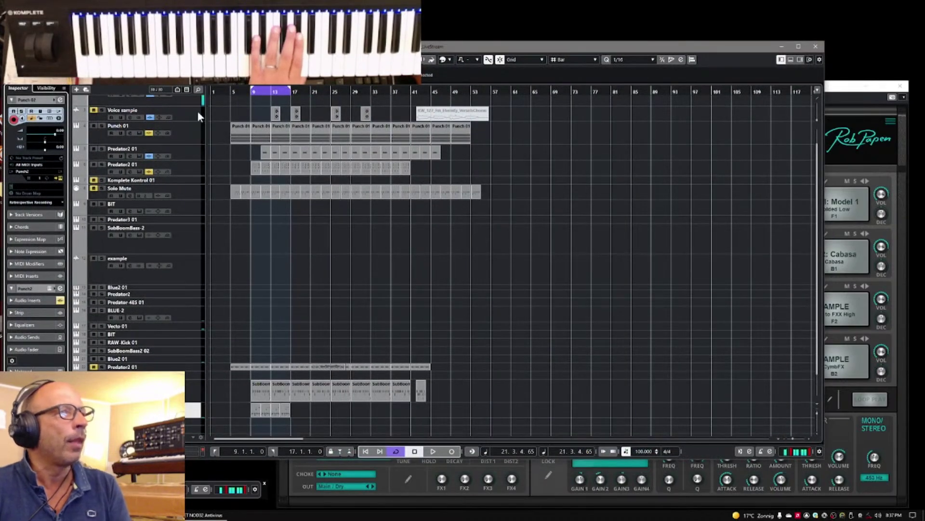
click(94, 149)
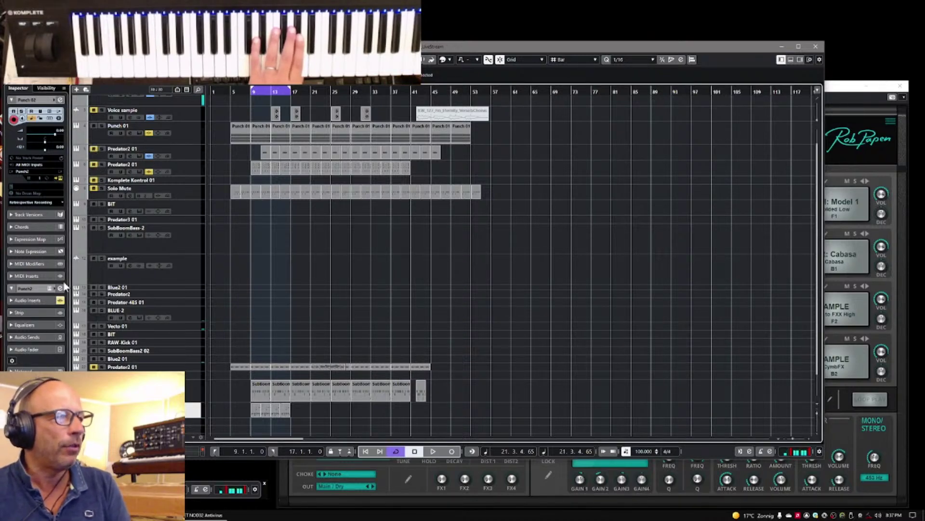
click(217, 448)
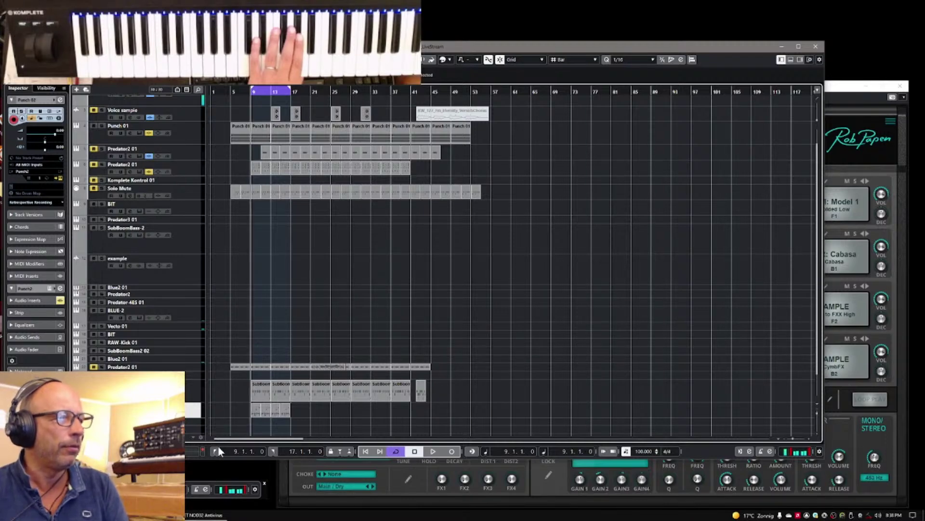
key(space)
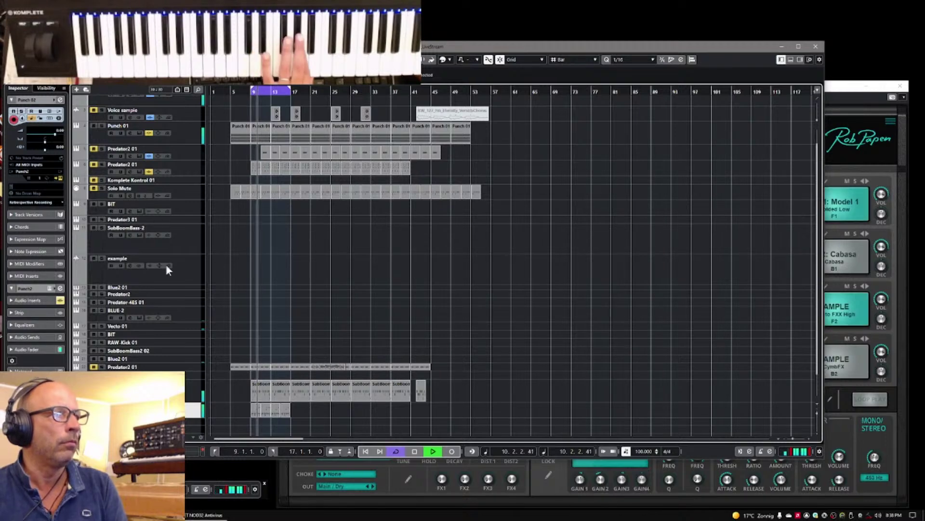
click(93, 126)
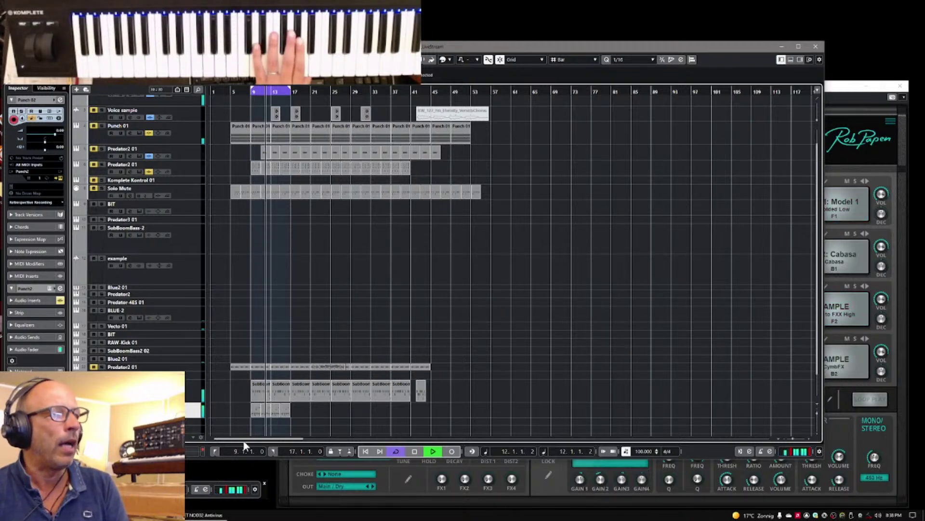
key(space)
Delete the MIDI parts on the Punch 02 track between bars 9 and 17 and resume playback.
drag(242, 414, 242, 414)
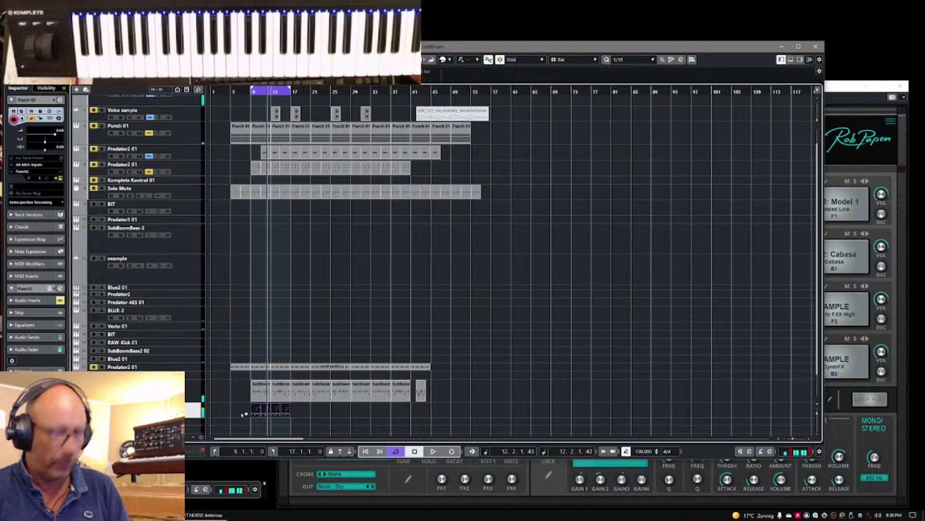
key(Delete)
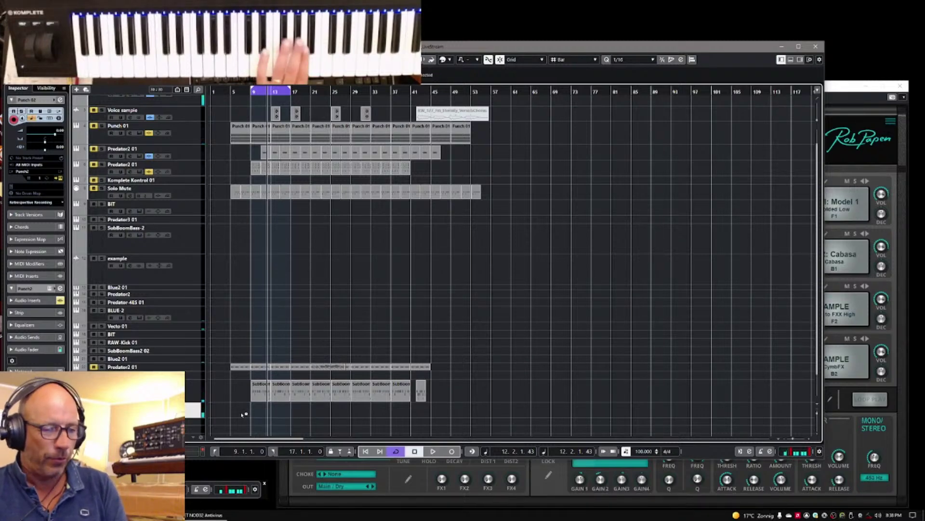
key(space)
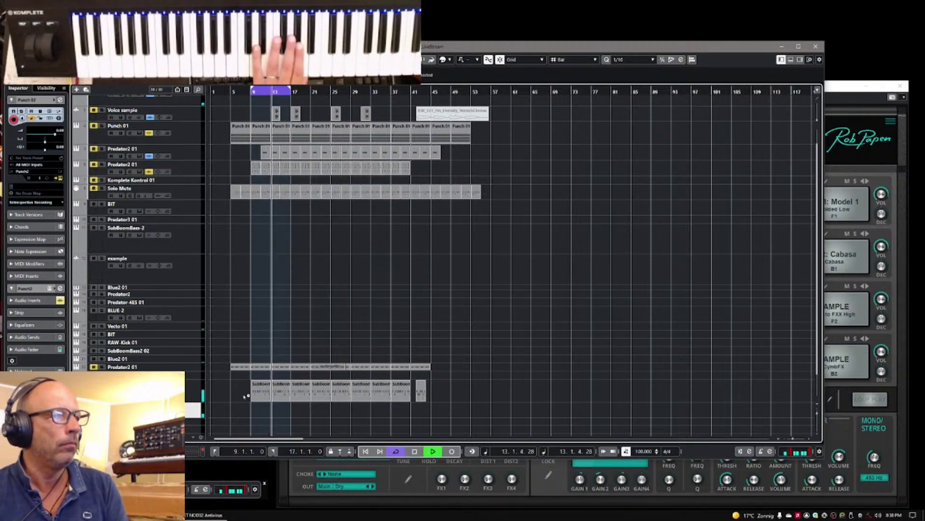
Inspect the SubBoomBass2 instrument on the SubBoomBass track and reselect the Punch 02 track.
click(188, 395)
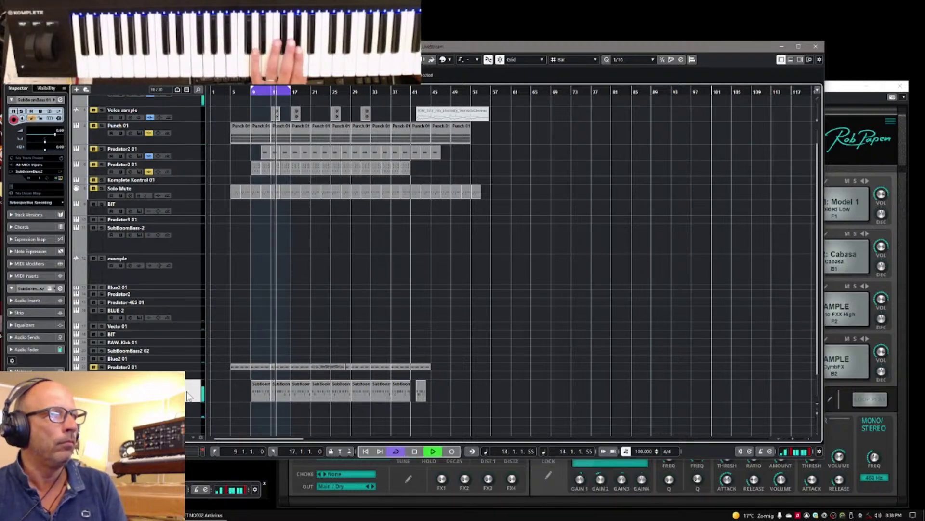
click(191, 415)
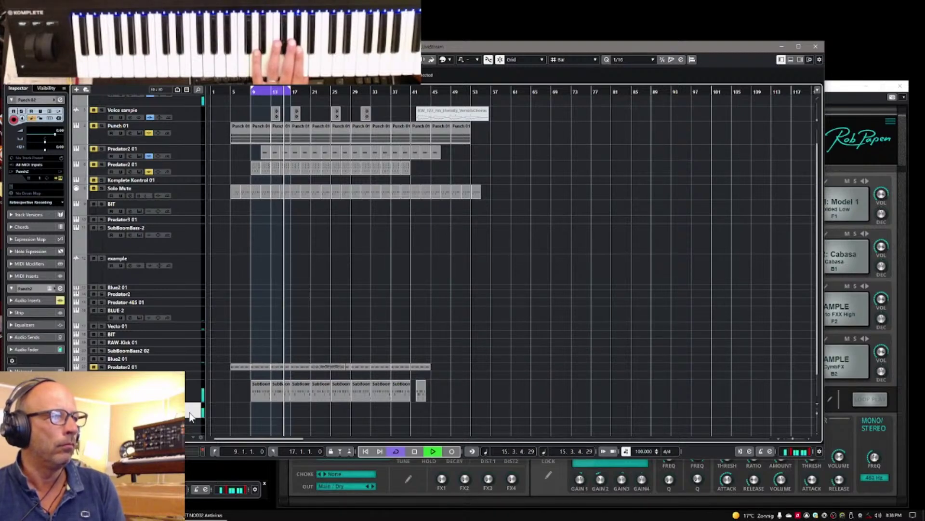
click(186, 392)
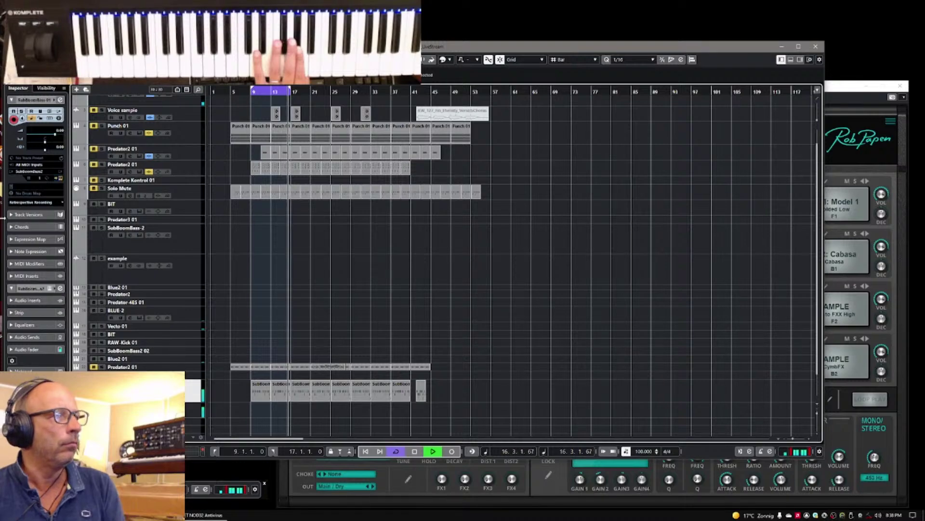
click(61, 177)
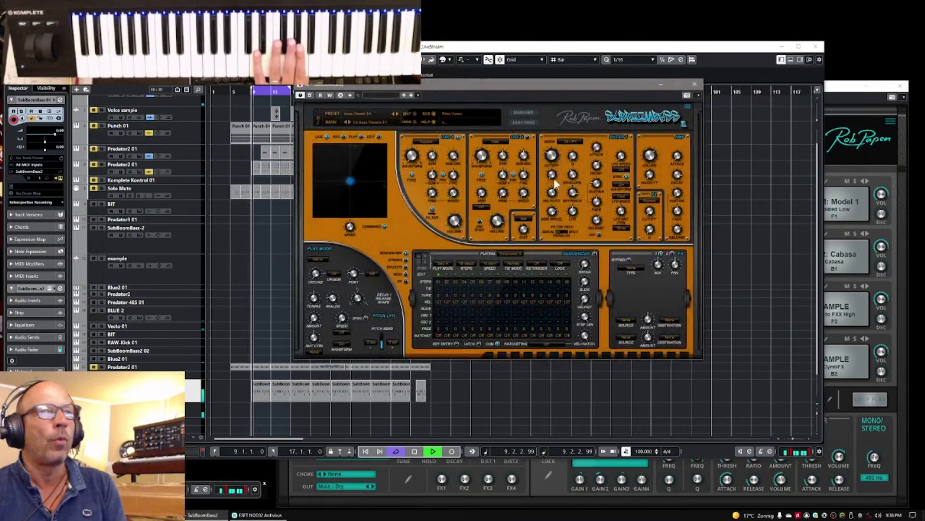
click(695, 84)
click(188, 412)
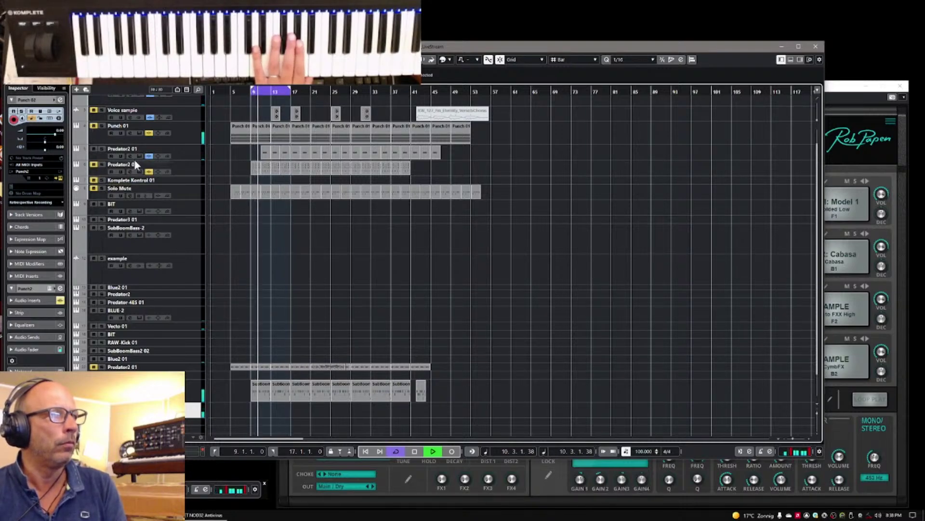
Mute the upper Predator2 01 track, unmute the lower one, and open the lower track's Predator2 instrument in place of Punch 2.
click(94, 148)
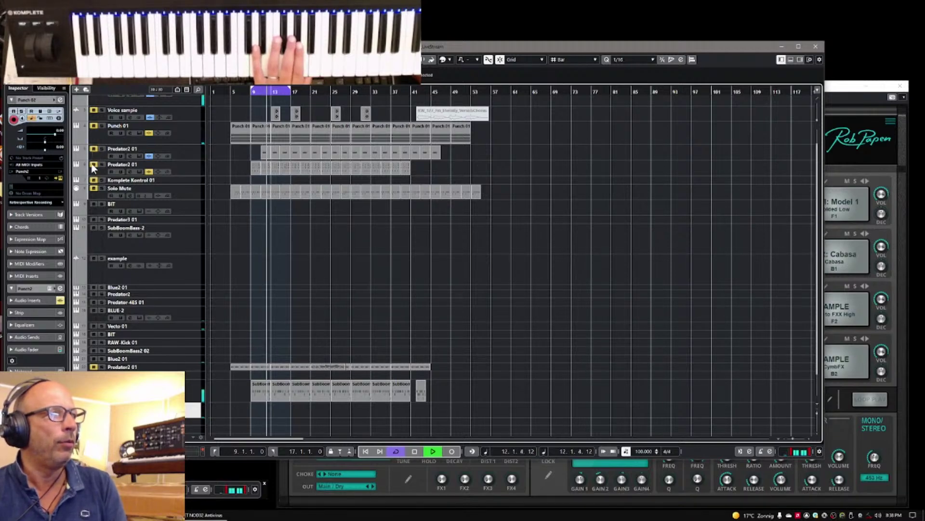
click(59, 177)
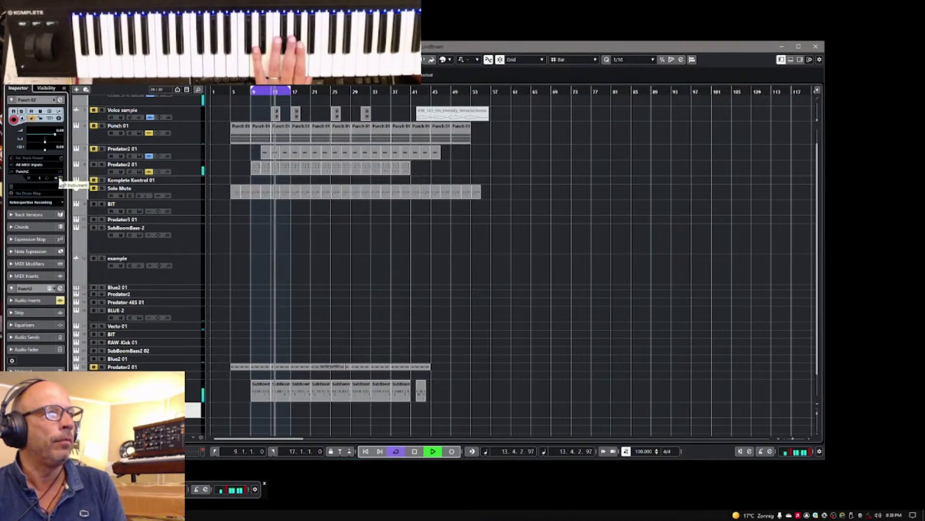
click(185, 169)
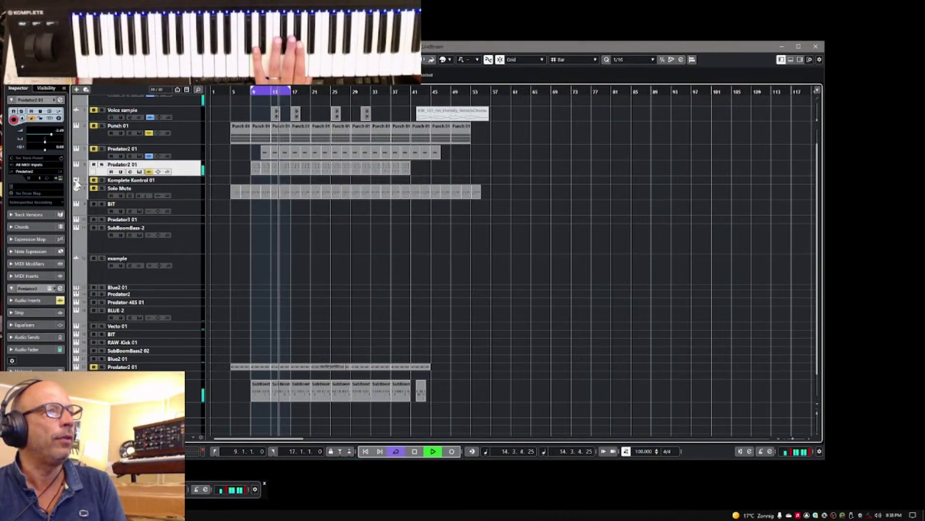
click(62, 178)
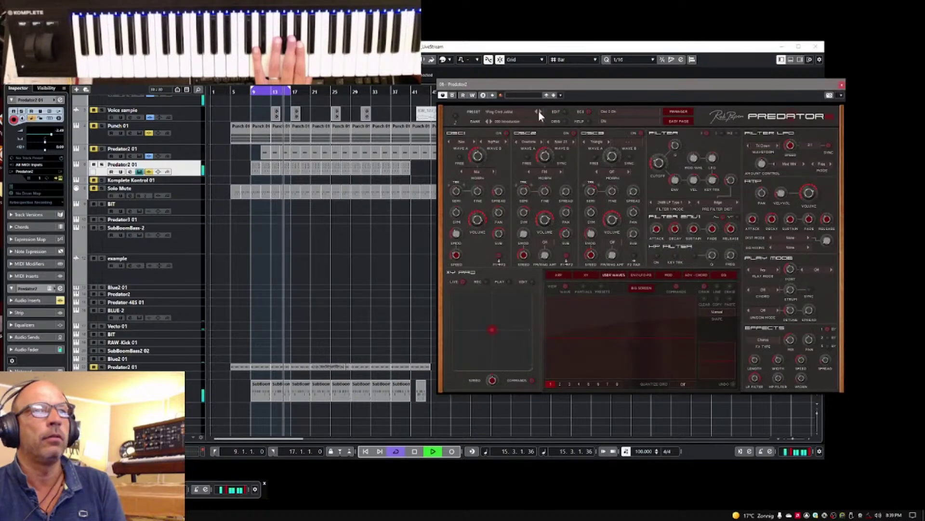
Change the lower track's Predator2 to another preset and open the Punch 02 track's Punch 2 instrument in its place.
click(538, 111)
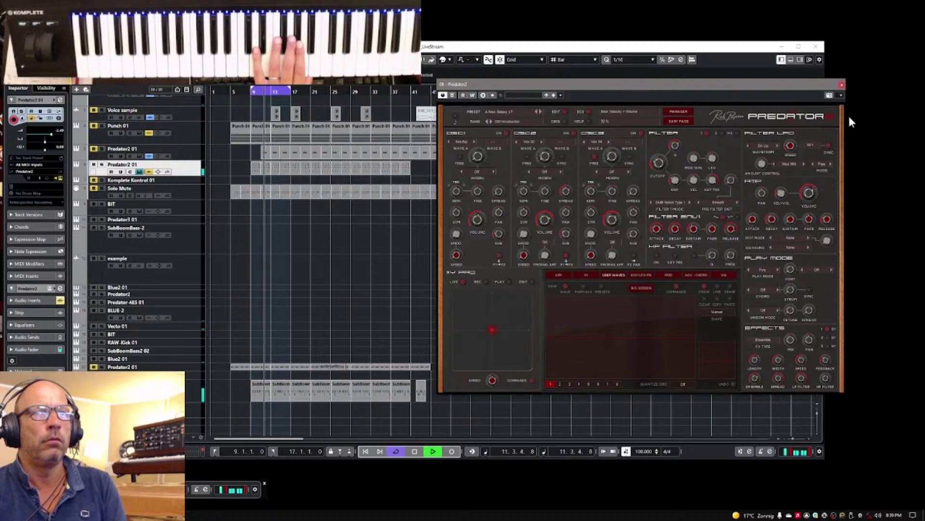
click(842, 85)
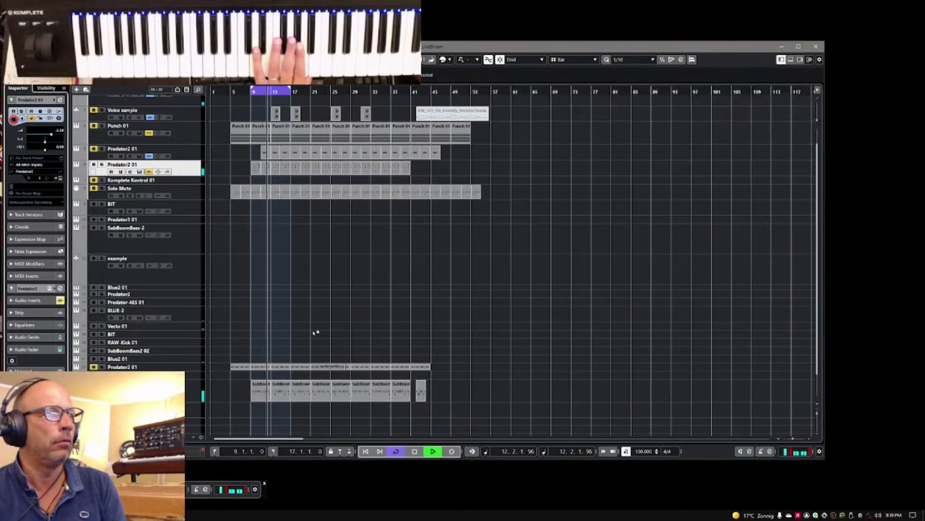
click(198, 410)
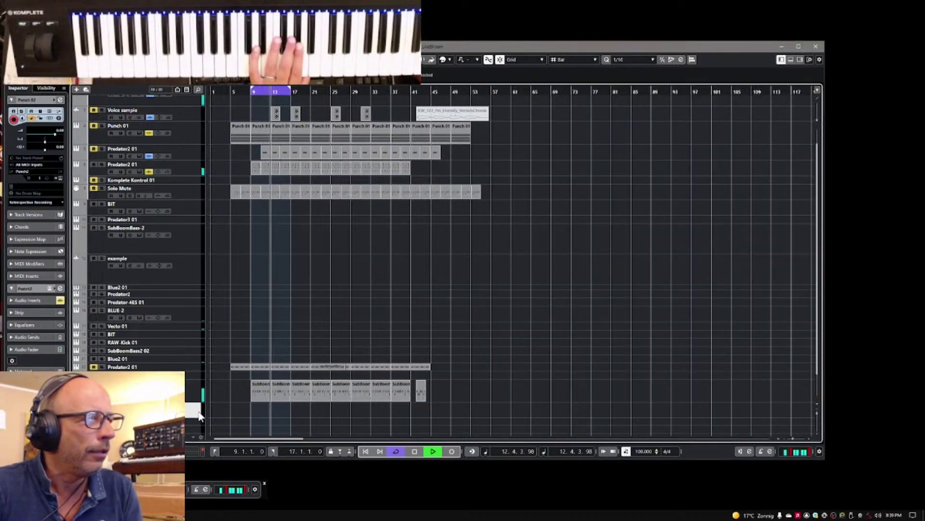
click(61, 179)
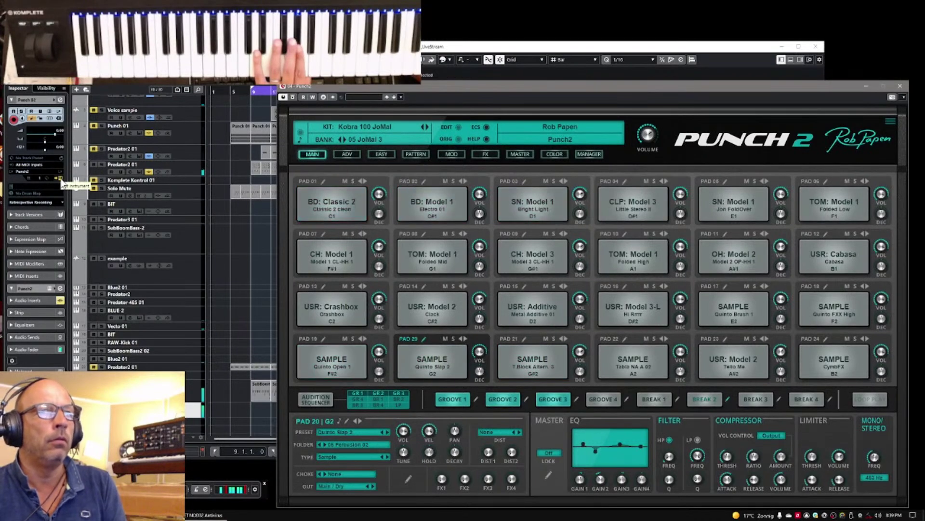
drag(722, 88, 717, 67)
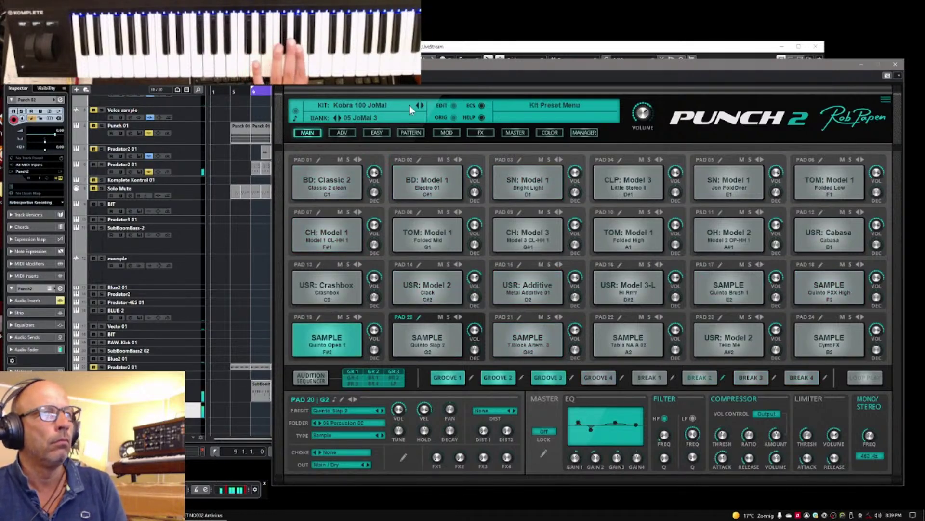
Audition the kits FiddyWaddle 85, Whipple2 95 and IceMan 85 from the 05 JoMal 3 bank.
click(585, 132)
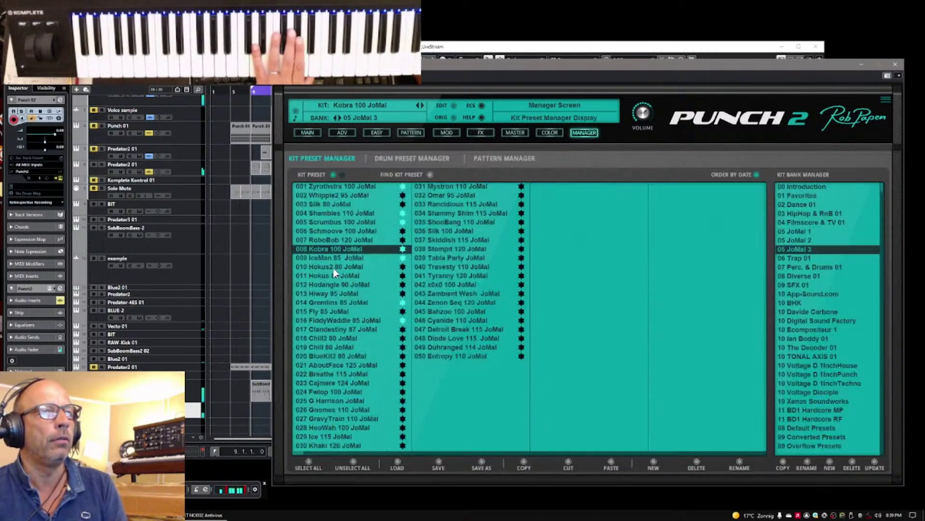
click(325, 319)
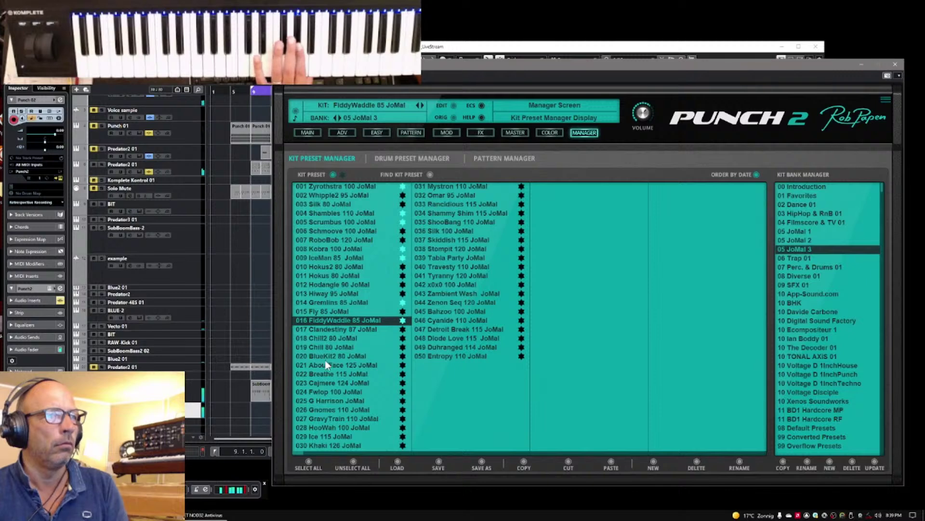
click(317, 195)
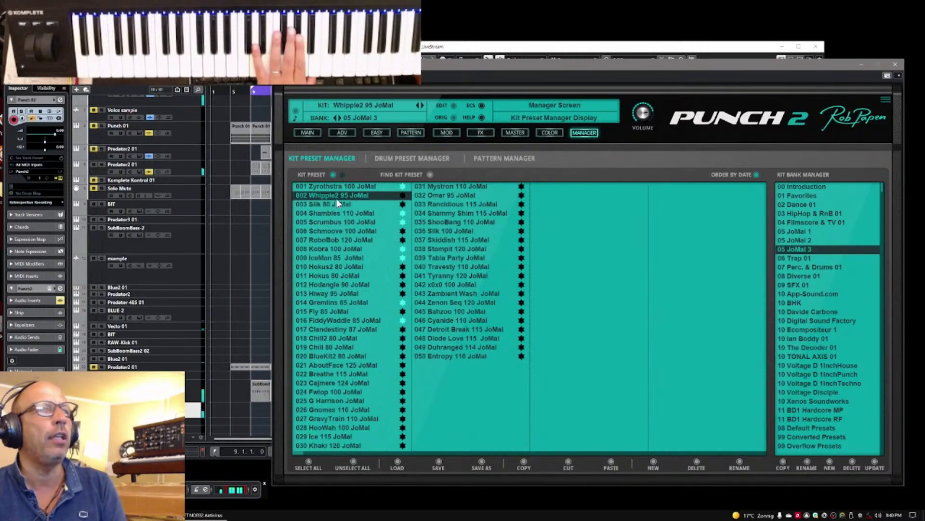
click(317, 256)
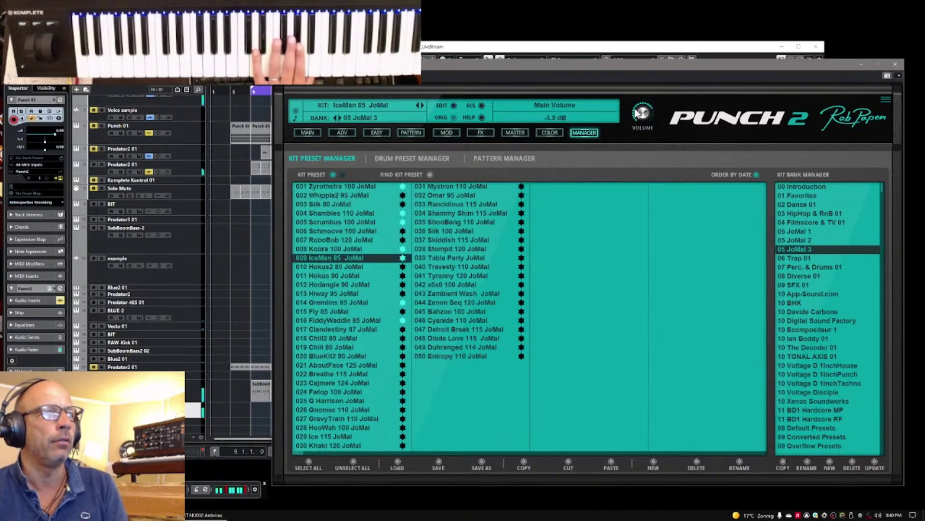
Adjust the IceMan 85 kit's main volume and inspect pad 22's sample in the advanced editor before returning to the pad overview.
click(309, 134)
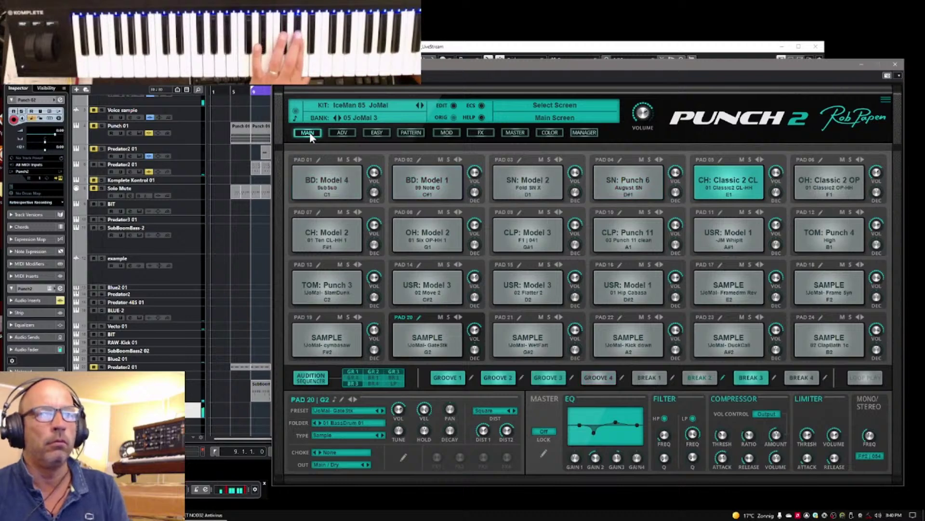
mouse_move(642, 113)
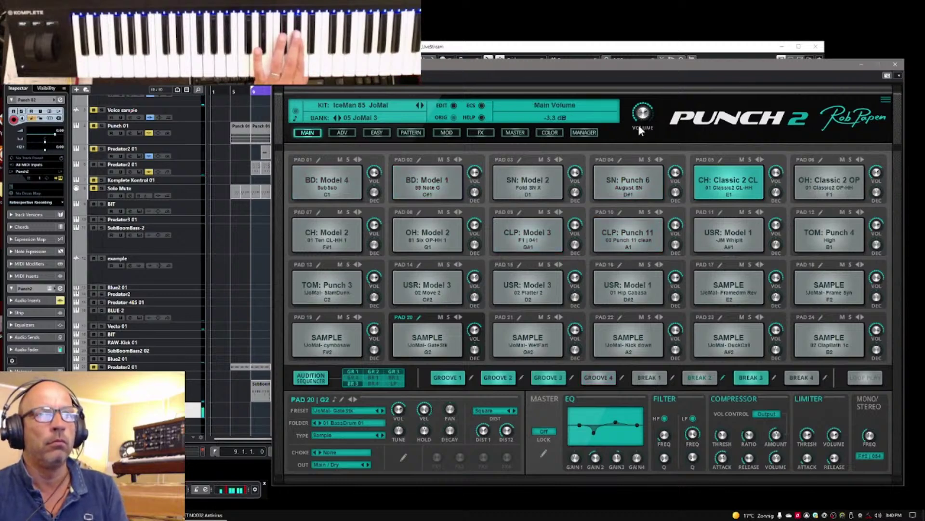
drag(639, 114, 643, 110)
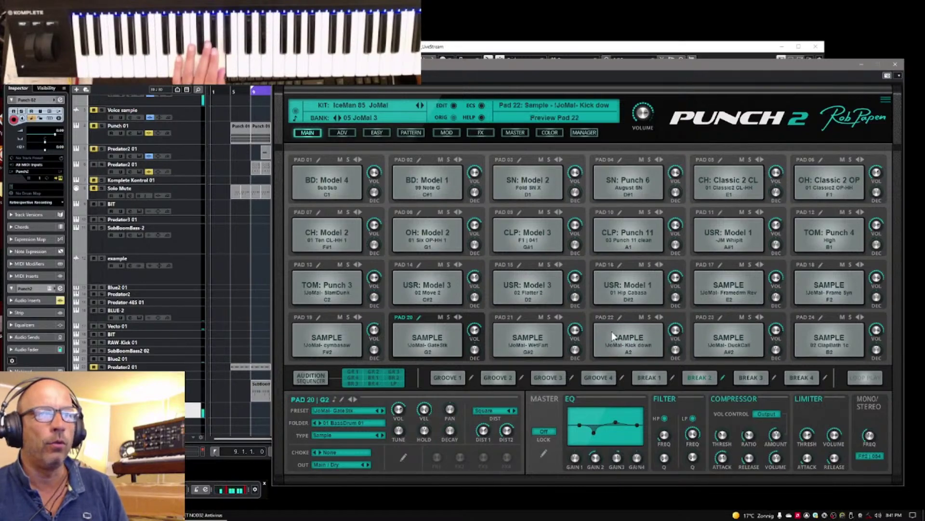
click(618, 319)
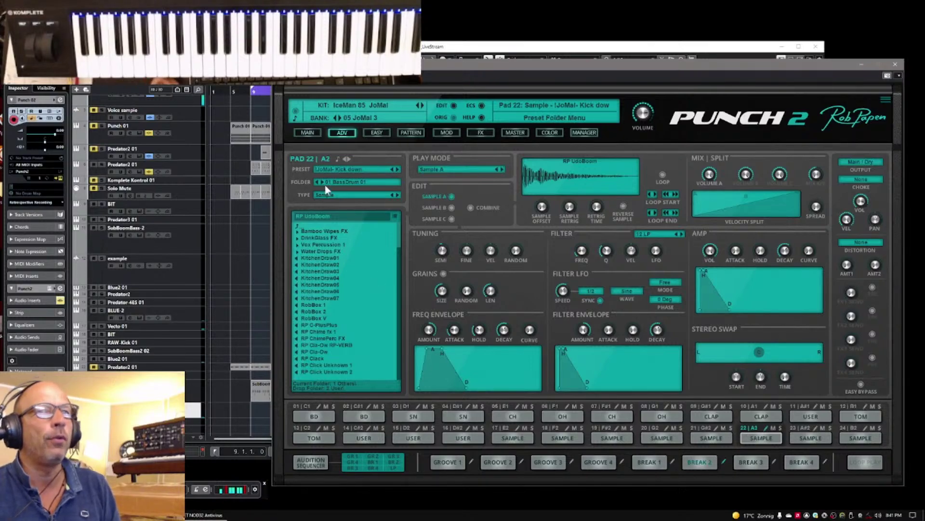
click(301, 134)
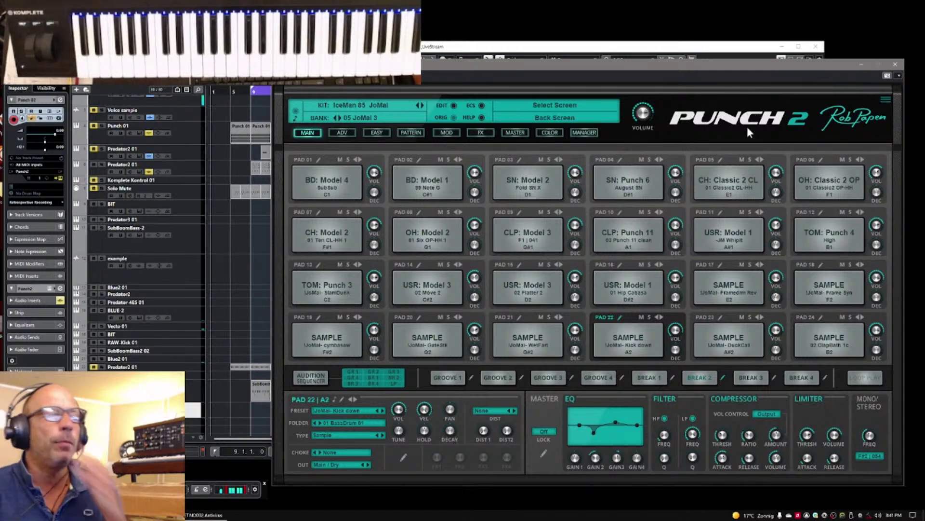
In the Drum Preset Manager, audition the BassDrum 01 presets BD Muddy 1, BD Mix 19, Score BD 01 and Score BD 11c on pad 22.
click(581, 134)
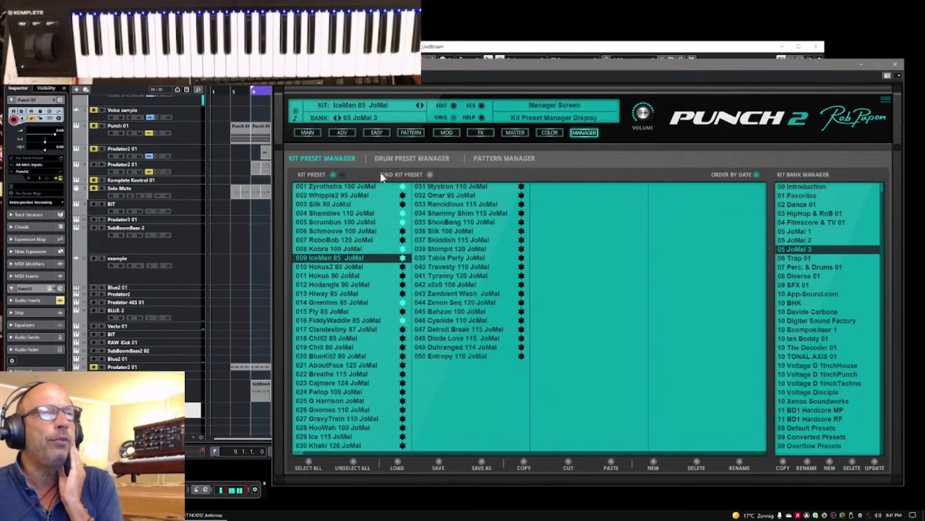
click(400, 160)
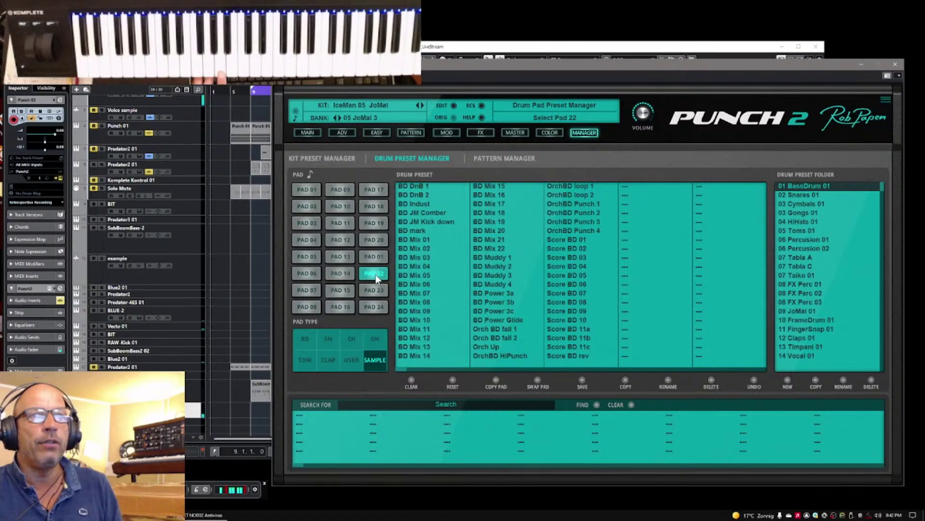
click(491, 257)
click(487, 221)
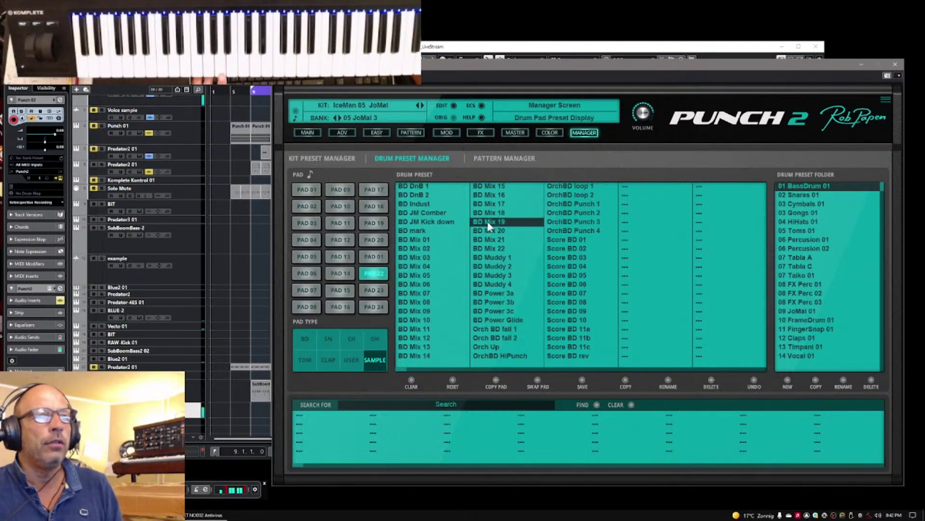
click(566, 240)
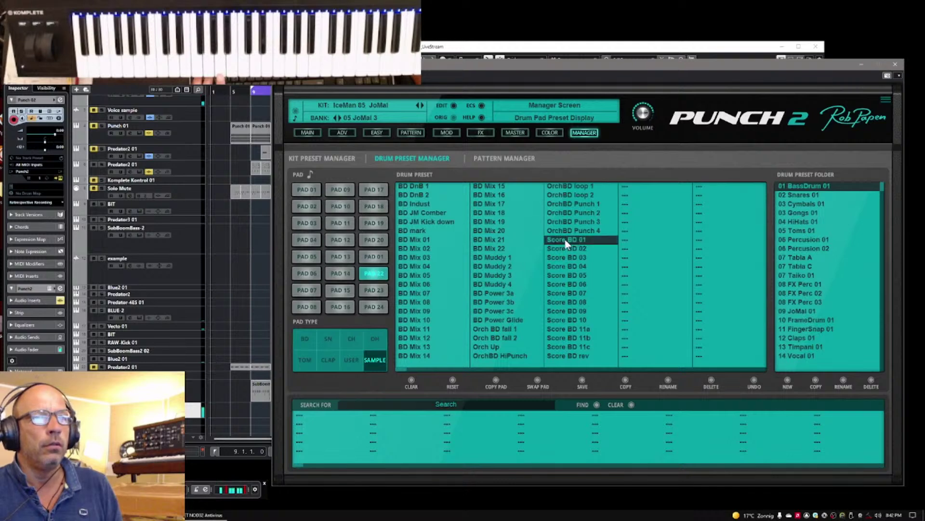
click(563, 347)
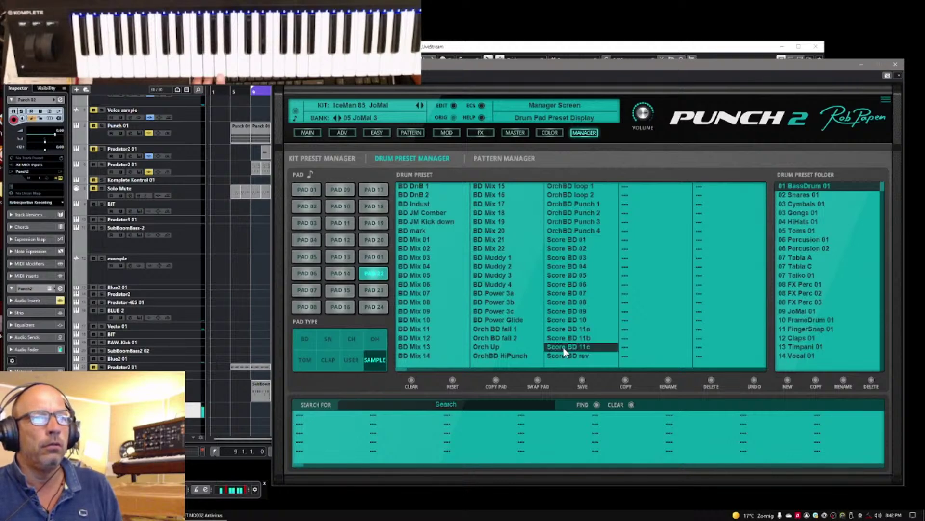
Audition the presets Water Odd12low and WaterGong 05b from the FX Perc 03 folder on pad 22.
click(803, 301)
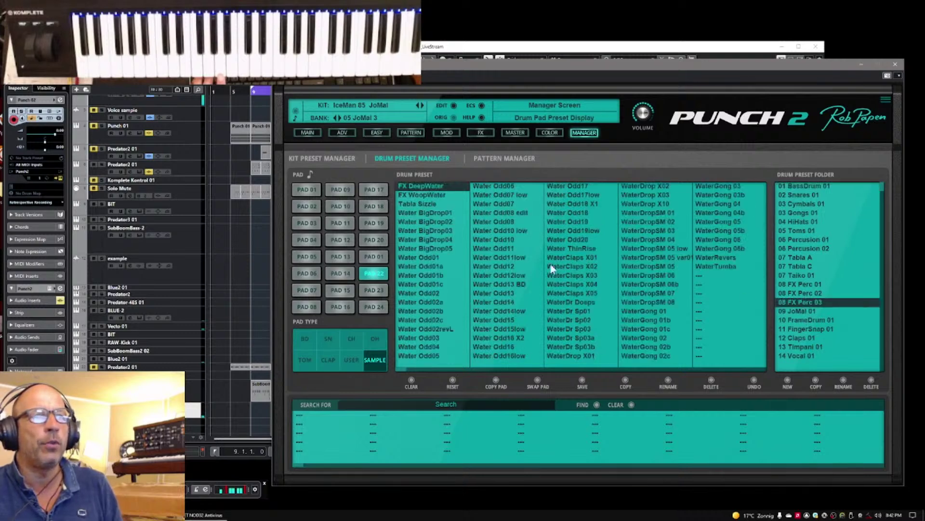
click(493, 275)
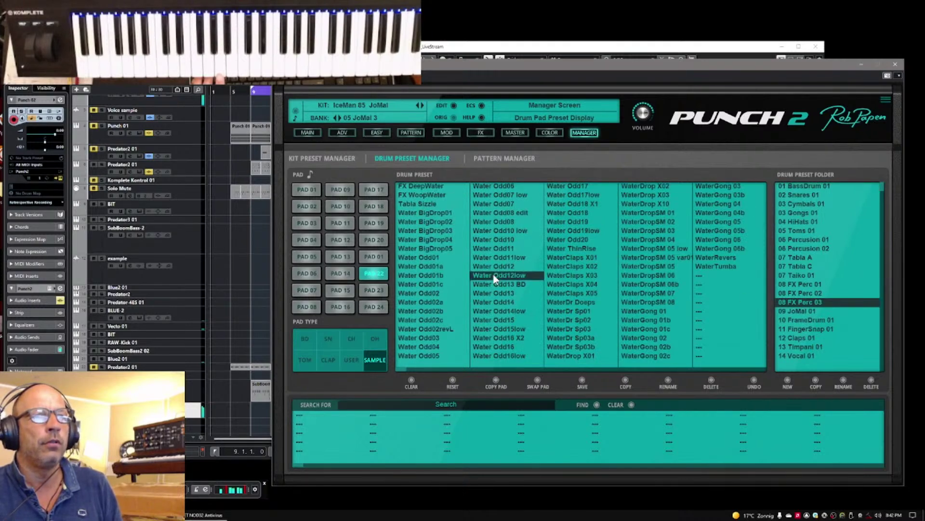
click(711, 232)
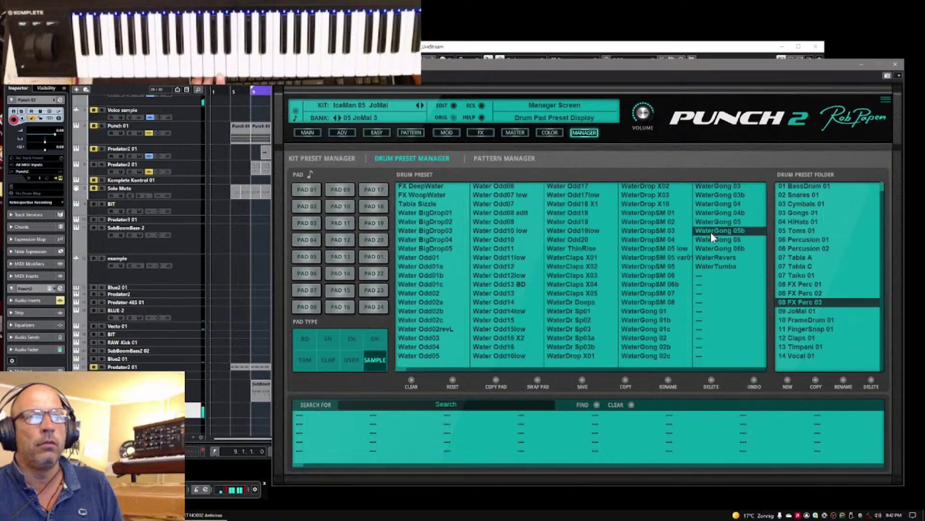
Audition FX Perc 01 presets on pad 22, including DrinkGlass 02a, DrinkGlass 07a, DrinkGl FX 06-02, BambooRL and BambooLR.
click(799, 284)
click(554, 283)
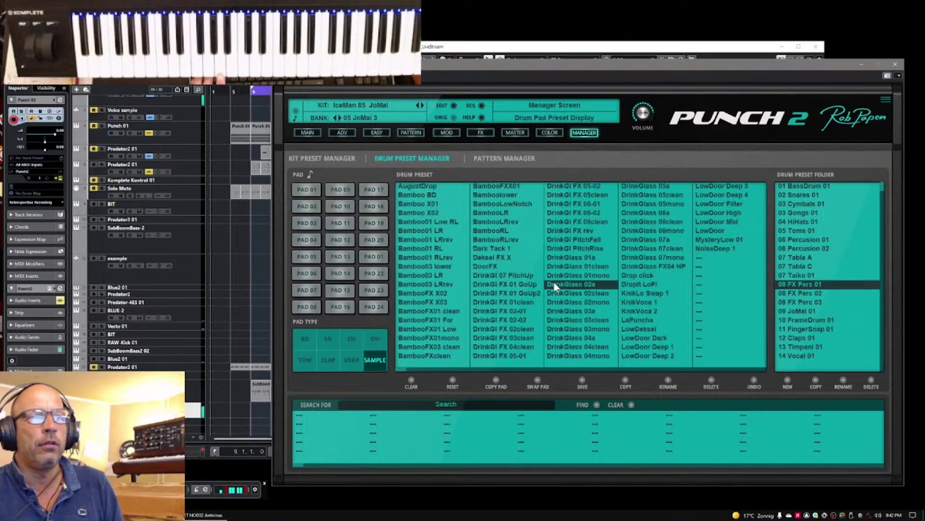
click(624, 239)
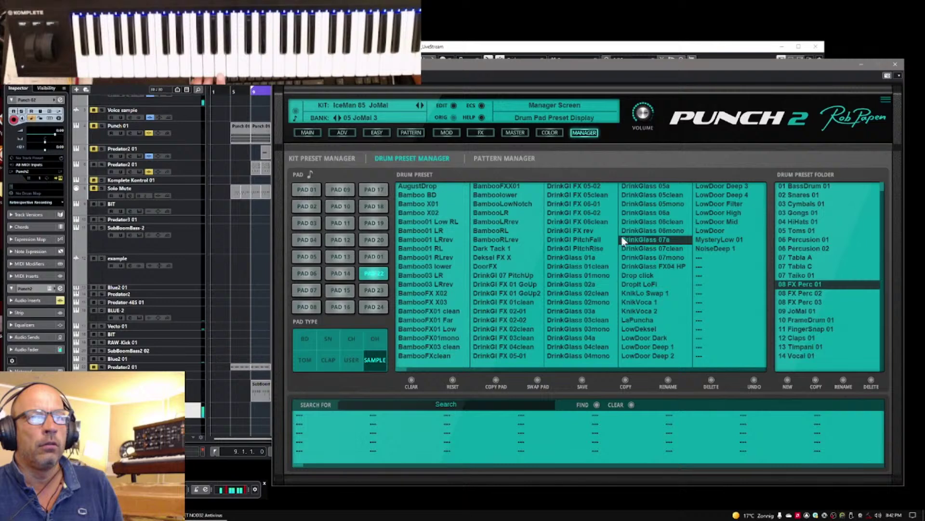
click(574, 216)
click(484, 233)
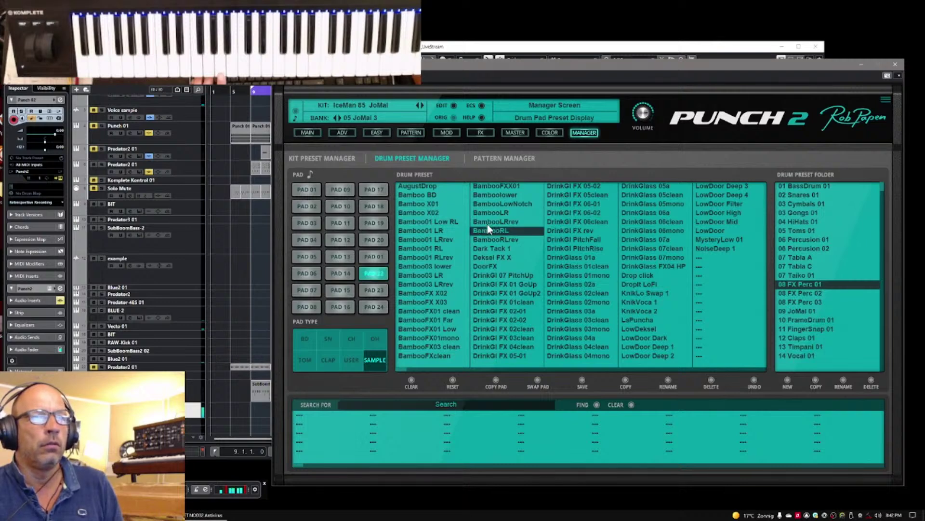
click(485, 212)
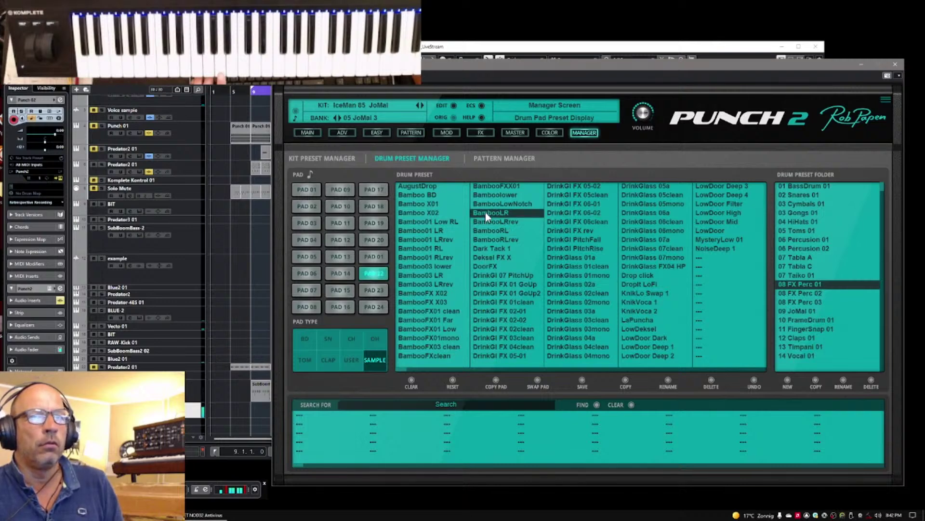
Audition Bamboo01 LR, Bamboo01 RL, DrinkGl FX 02clean, DrinkGlass 04clean, KnikVoca 1, KnikVoca 2, LaPuncha and LowDeksel on pad 22.
click(415, 233)
click(410, 248)
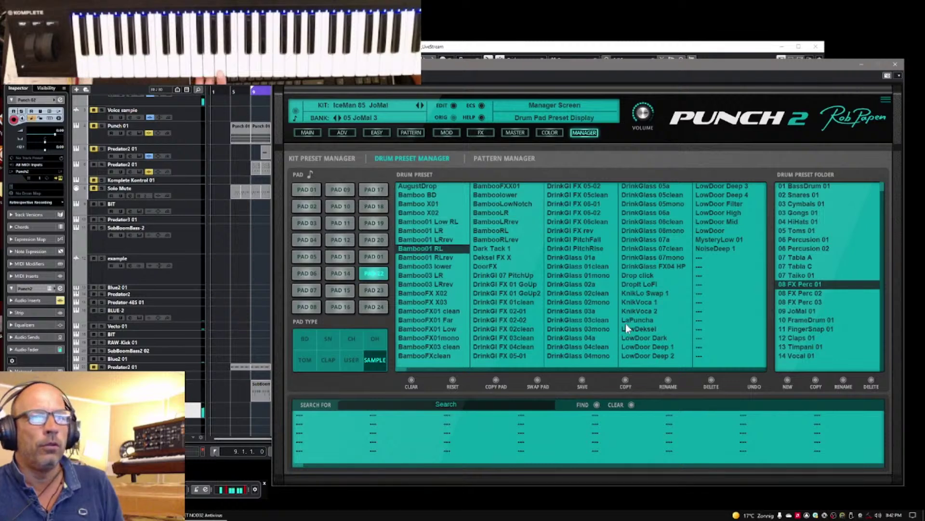
click(498, 328)
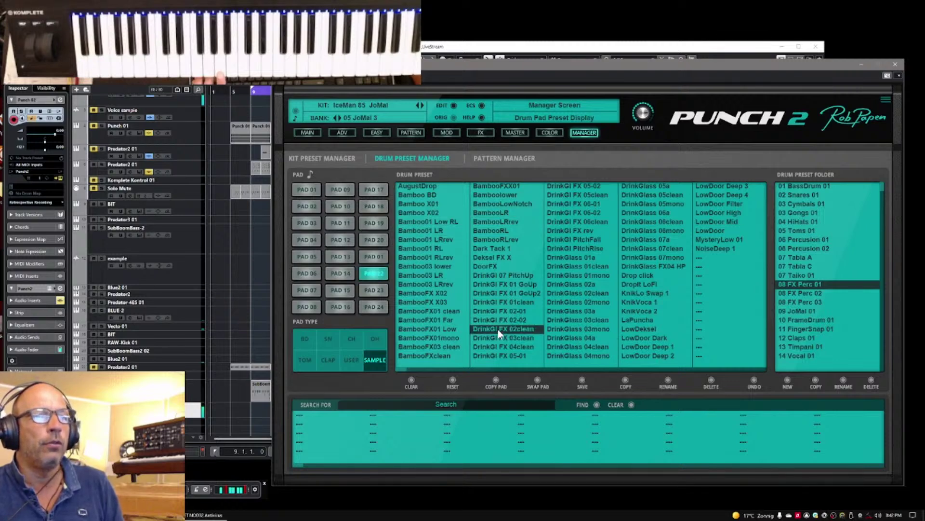
click(580, 345)
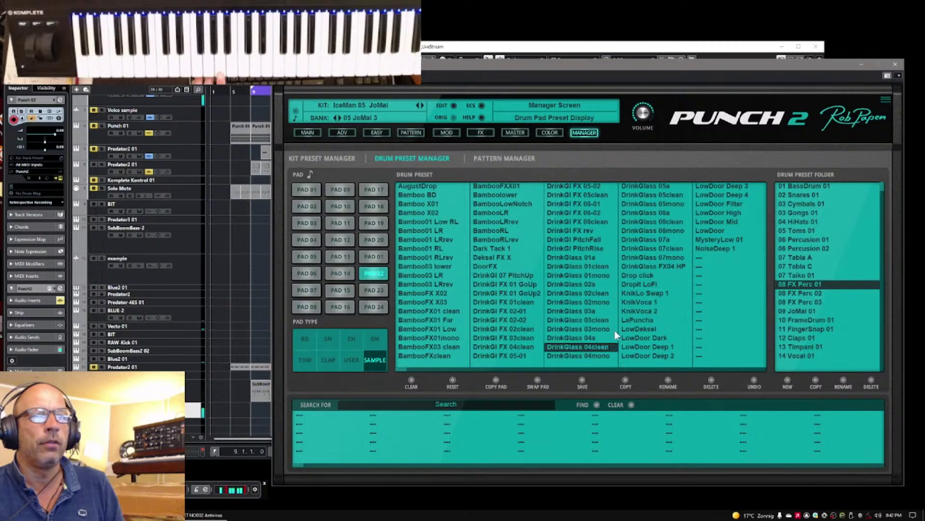
click(637, 304)
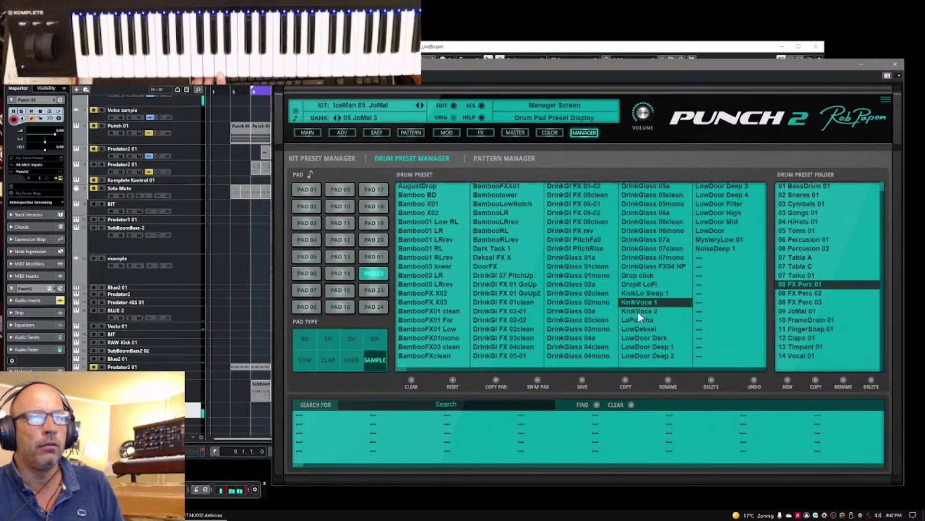
click(638, 312)
click(637, 321)
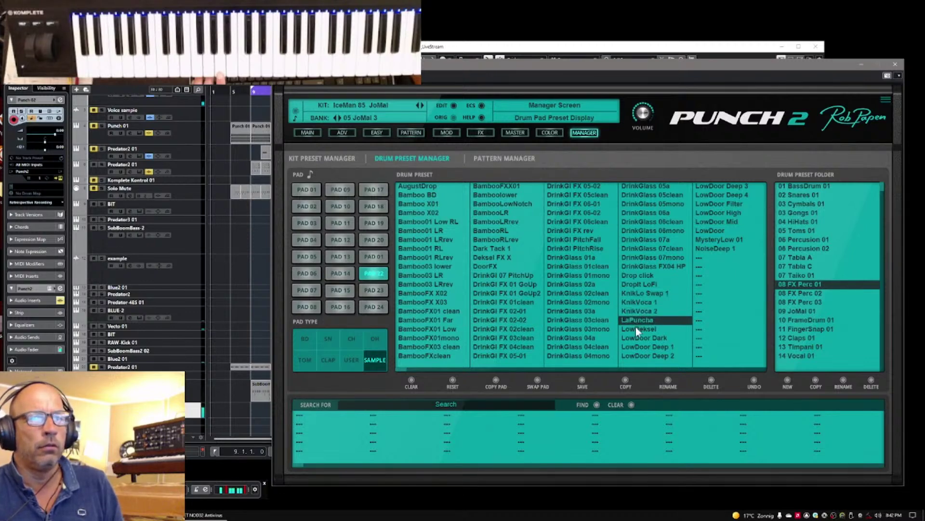
click(635, 328)
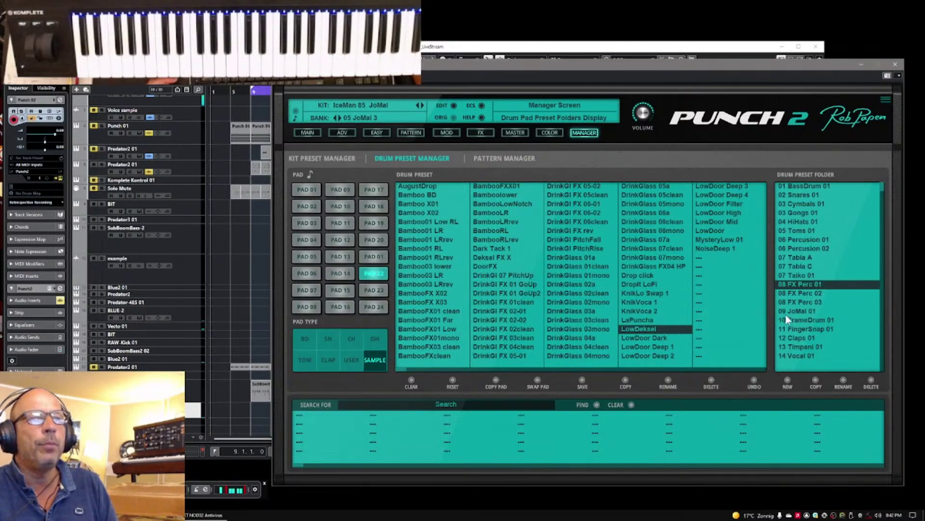
Switch pad 24 to the BD type and audition the Dance 01 presets A Nice one, A Style 02, Simson Kick 01 and Ugly 05.
click(375, 361)
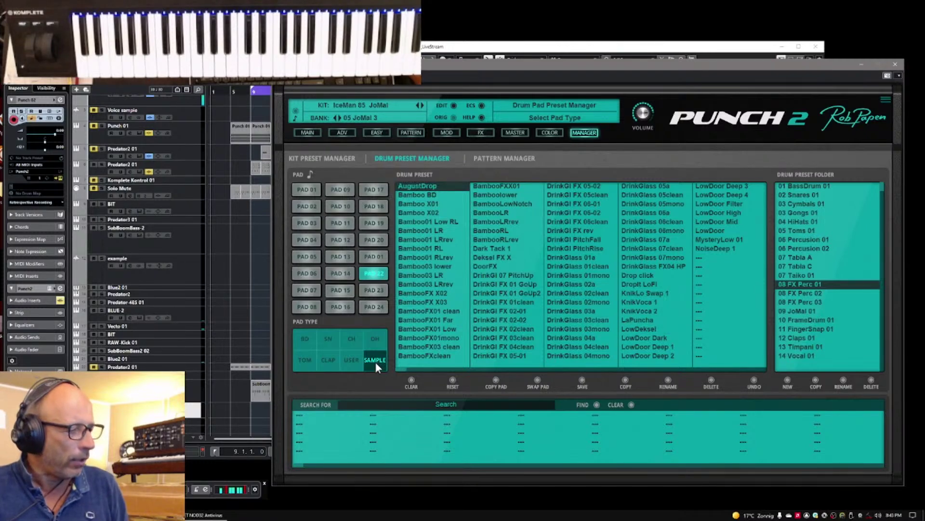
click(374, 307)
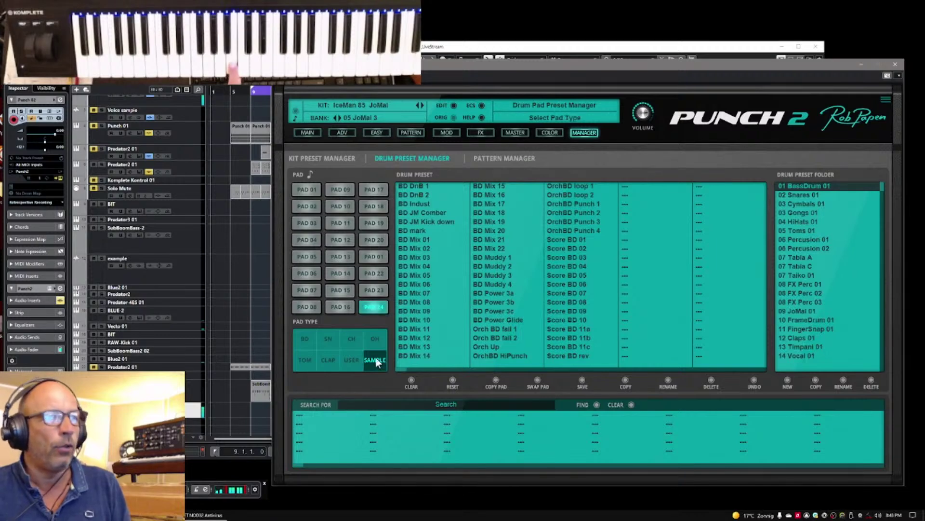
click(303, 339)
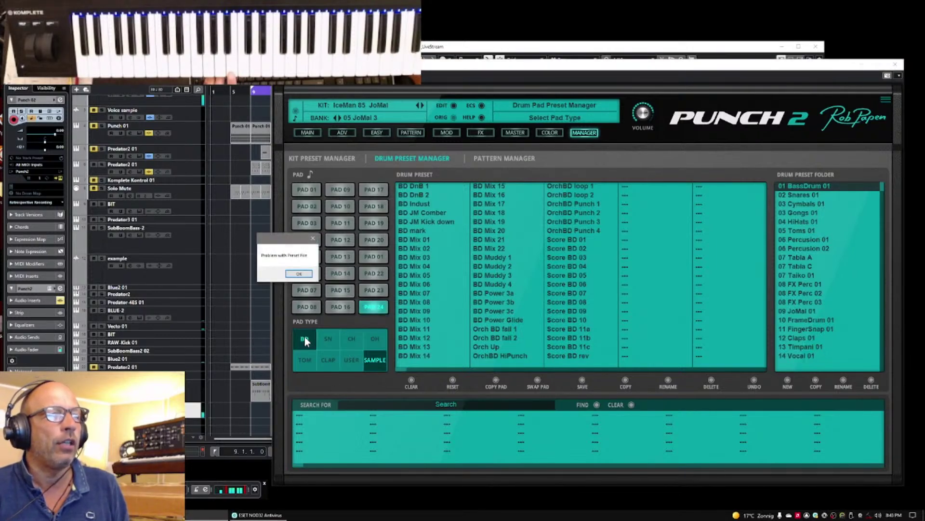
click(299, 273)
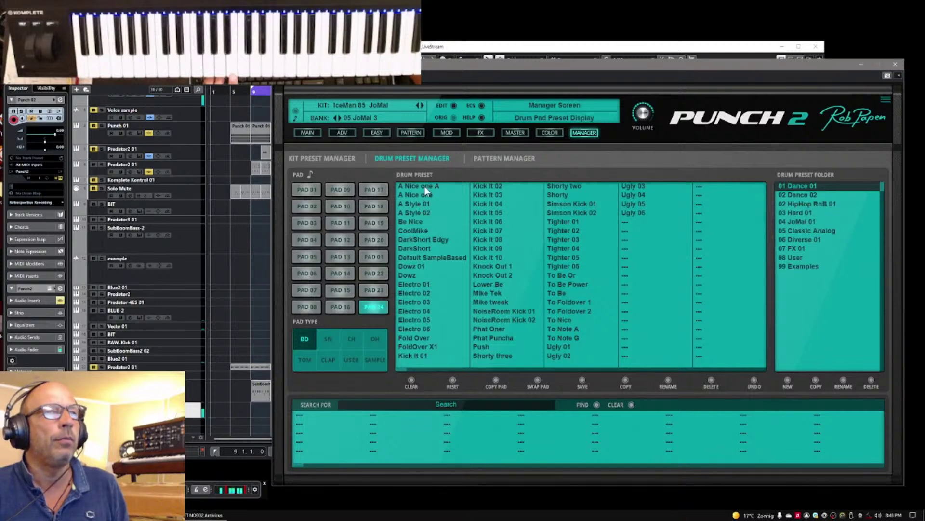
click(416, 196)
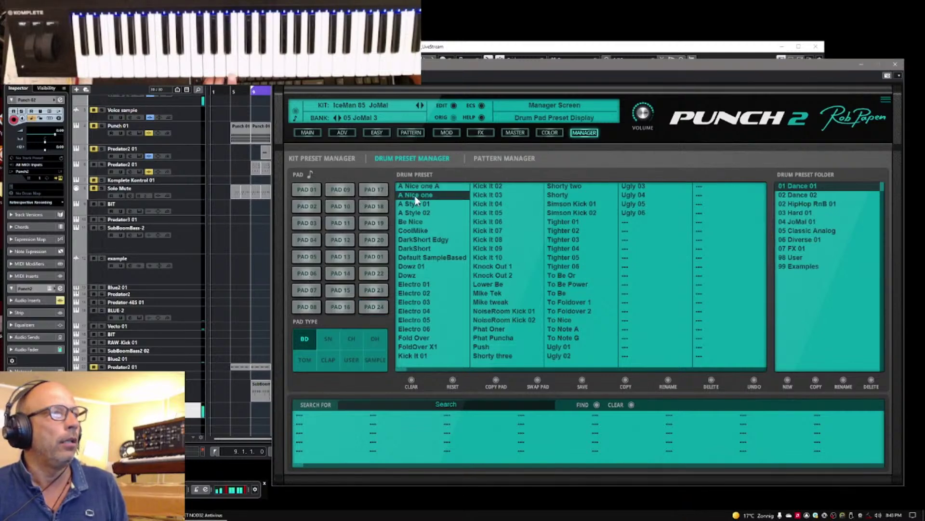
click(412, 213)
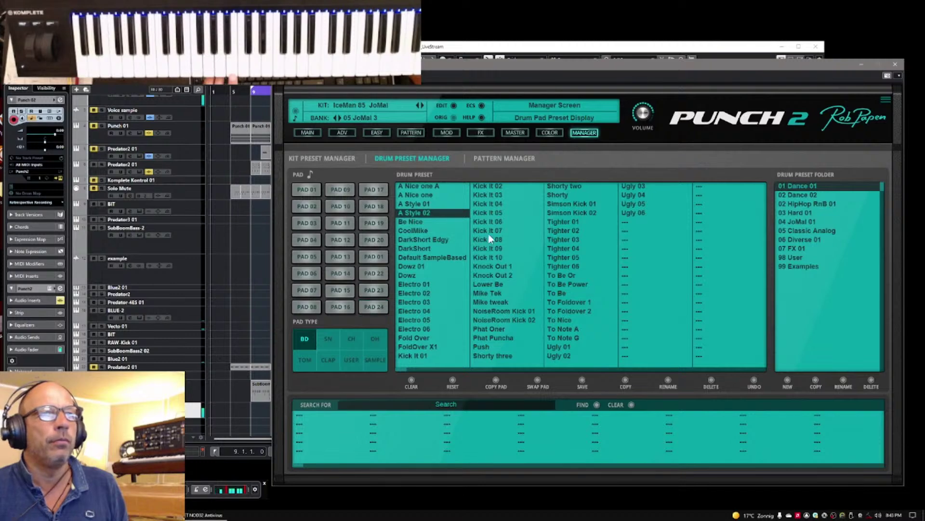
click(579, 203)
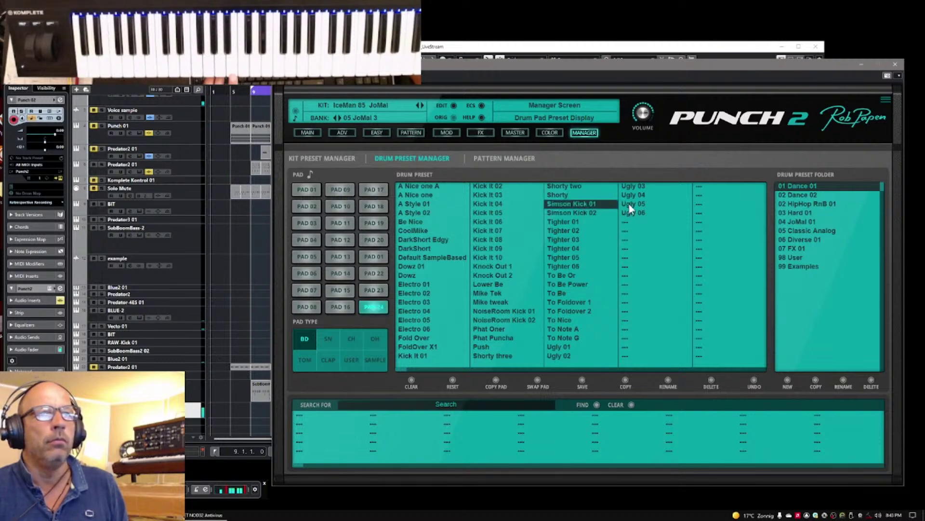
click(629, 203)
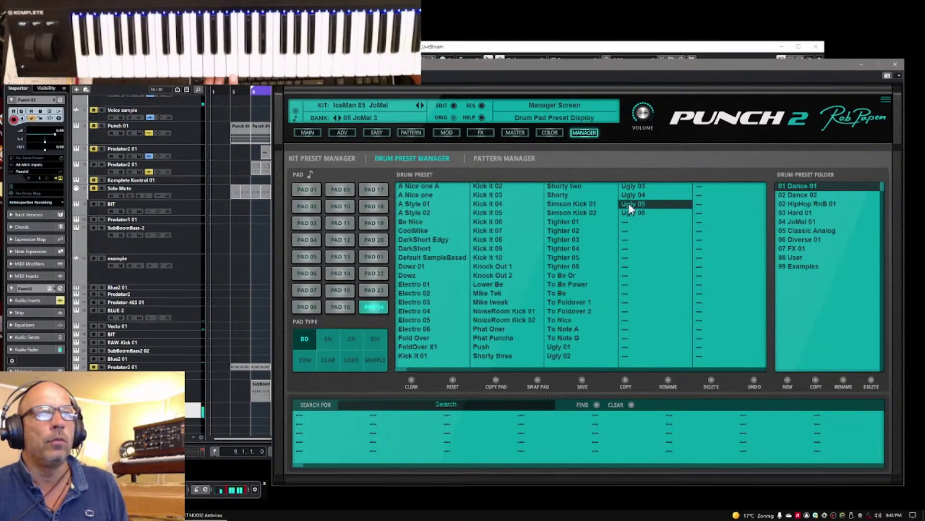
Review the kit's FX routing and its master mixer with EQ, compressor and limiter, and return to the pad overview.
click(480, 132)
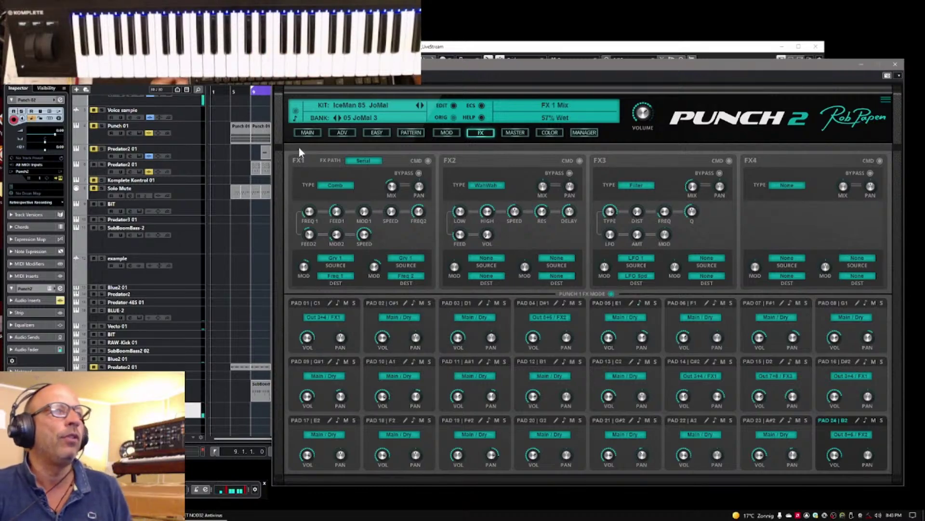
click(306, 134)
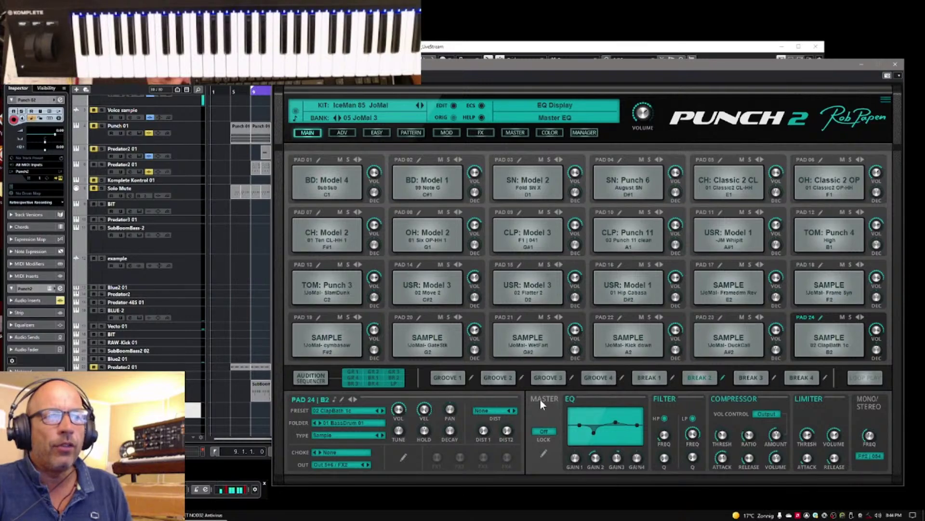
click(542, 451)
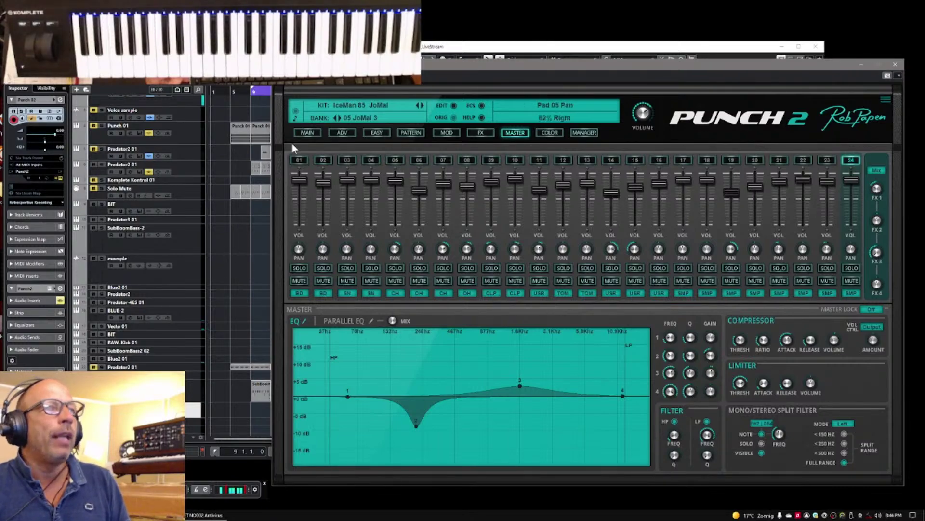
click(307, 133)
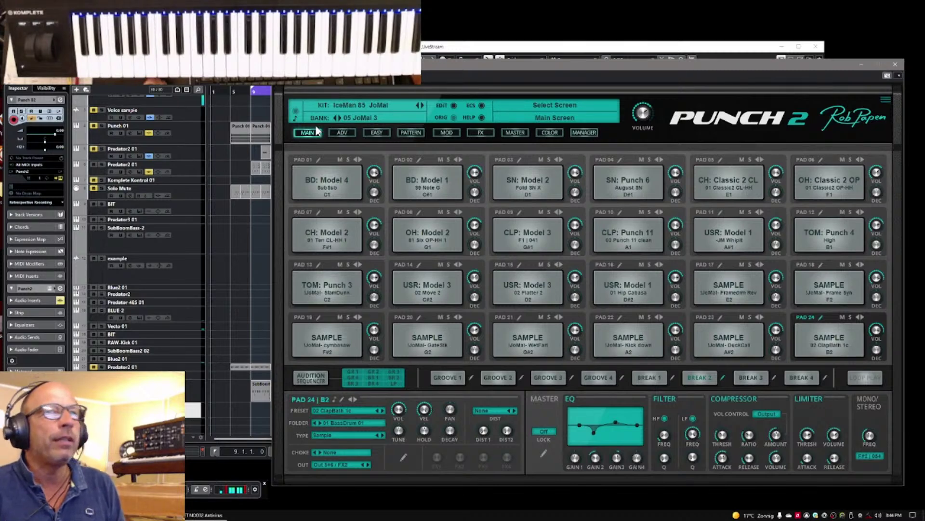
From the 98 Default Presets kit bank, try the Marching 01 96 kit and load Plastic Bottle 01 105.
click(585, 132)
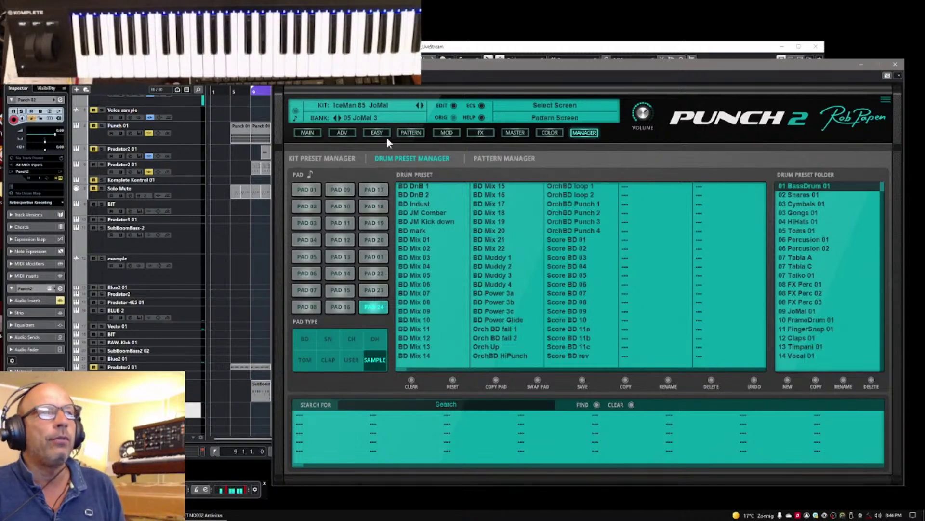
click(320, 157)
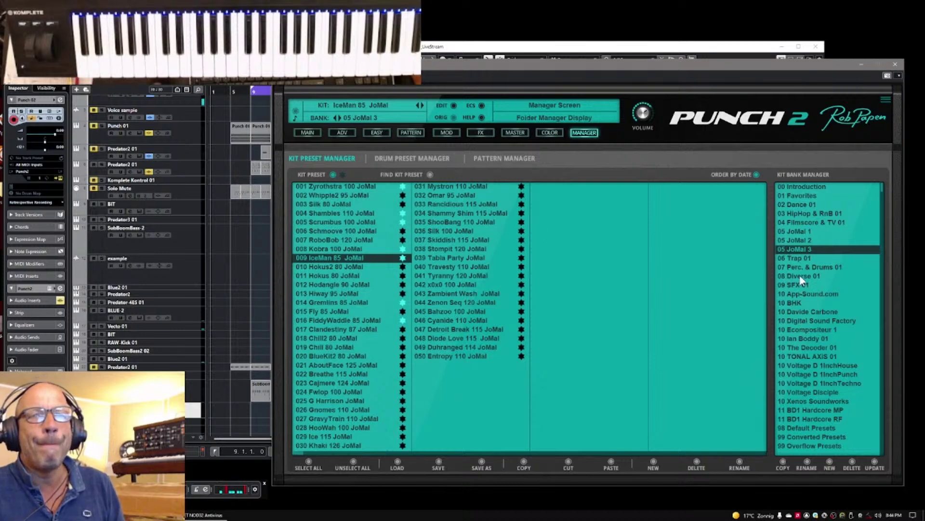
click(803, 428)
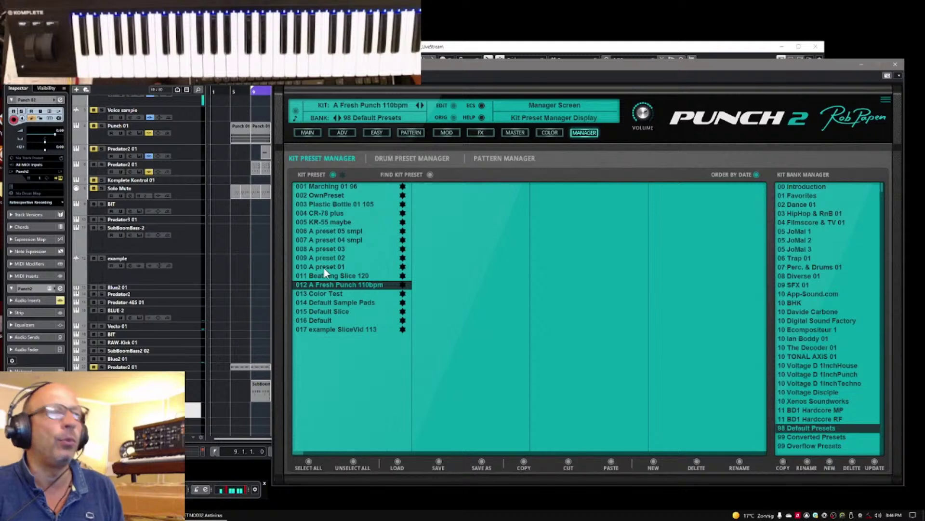
click(326, 186)
double_click(326, 186)
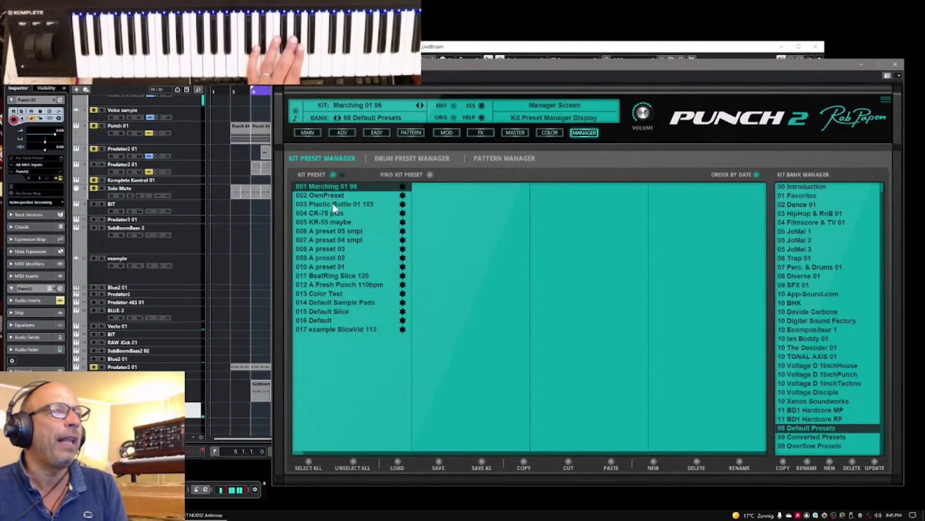
click(333, 203)
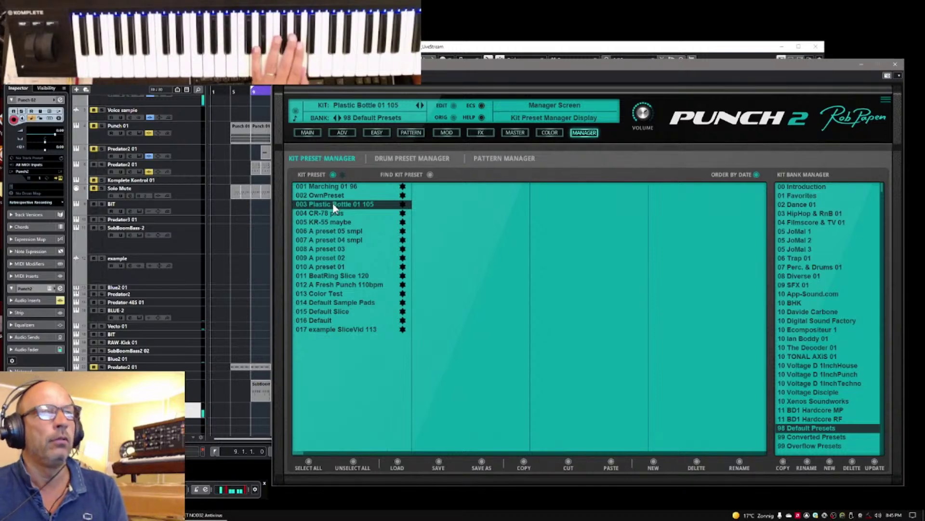
mouse_move(644, 118)
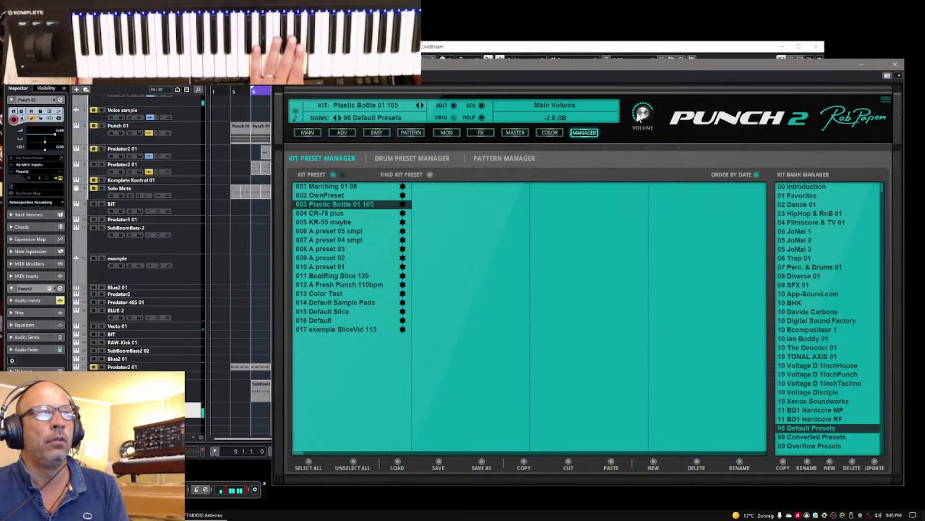
Open pad 01's slice editor and preview the synced PlasticBottle 105 02 sliced loop, stopping it at the end.
click(306, 132)
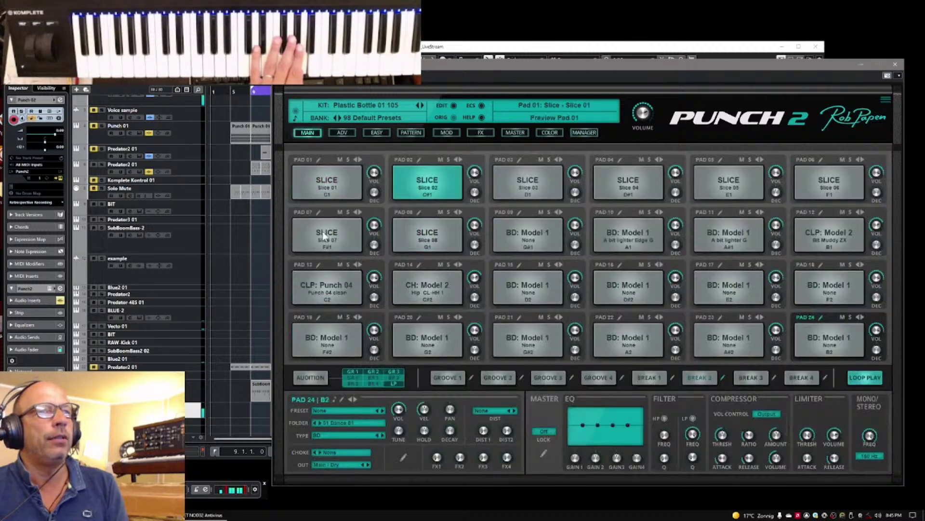
click(316, 160)
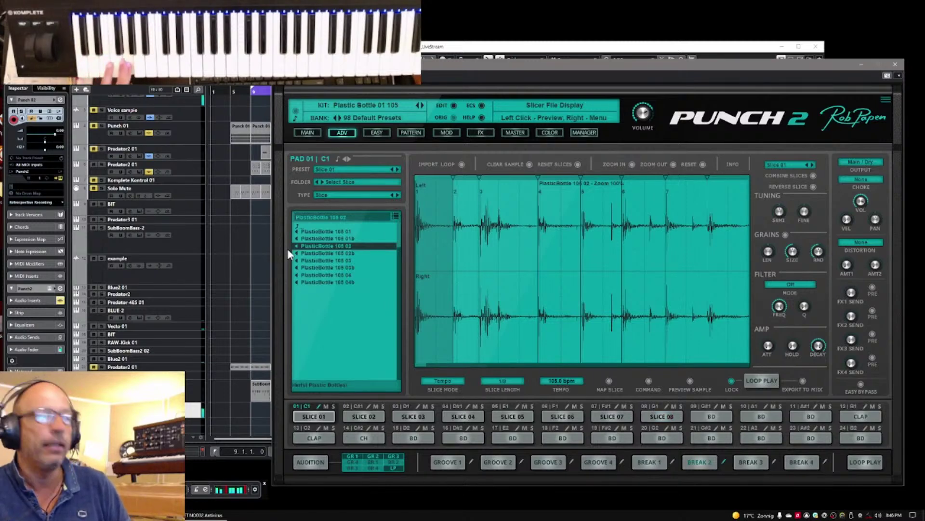
click(762, 381)
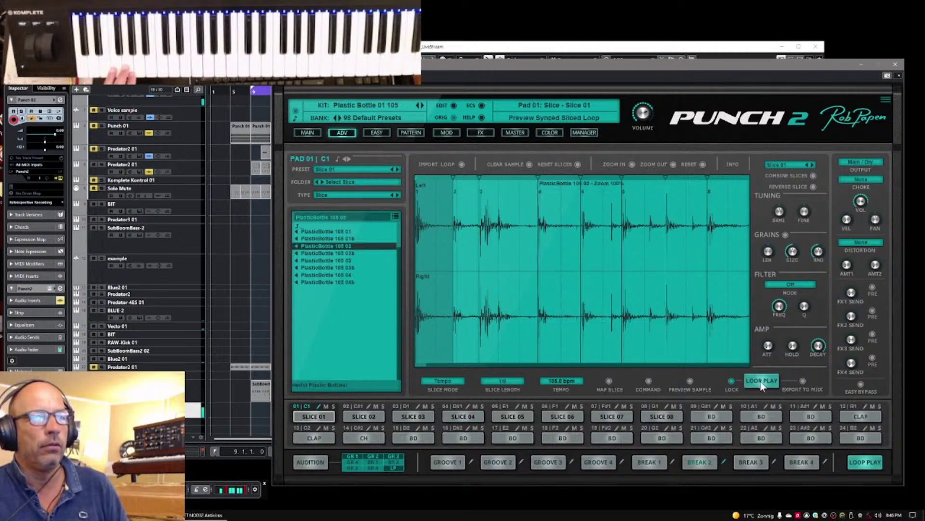
click(761, 381)
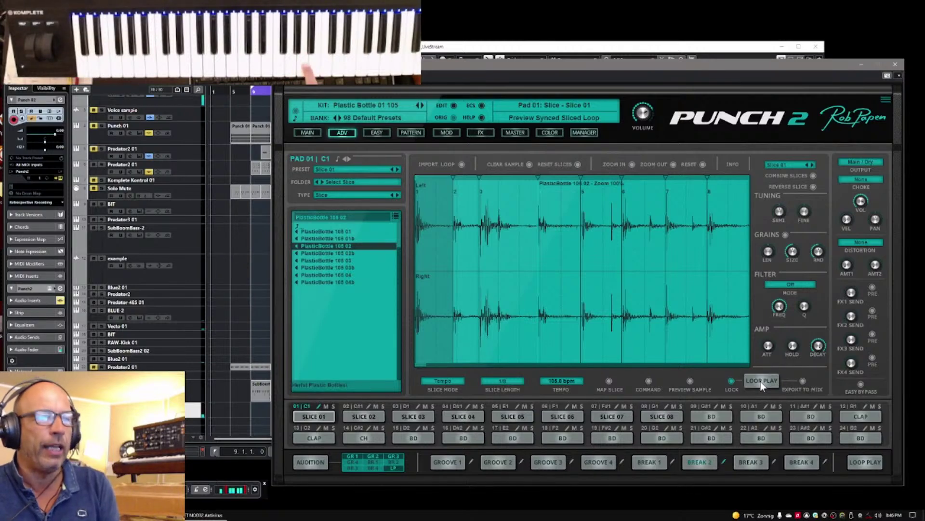
click(760, 381)
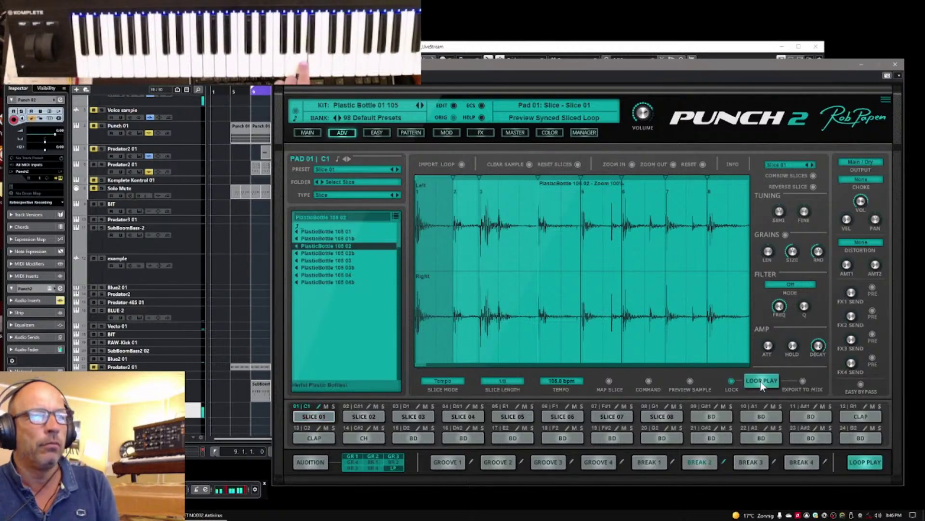
click(761, 381)
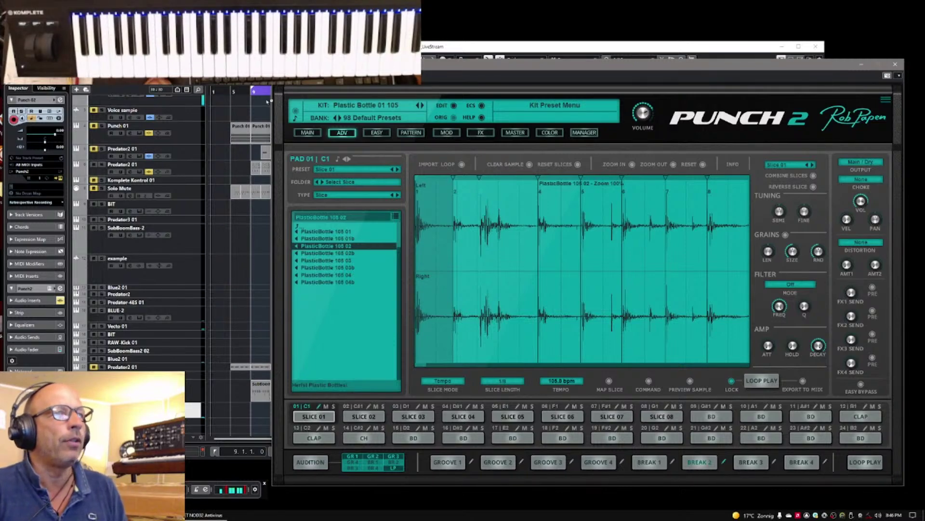
Return to the pad overview and inspect the settings of slice pads 02 and 01.
click(307, 132)
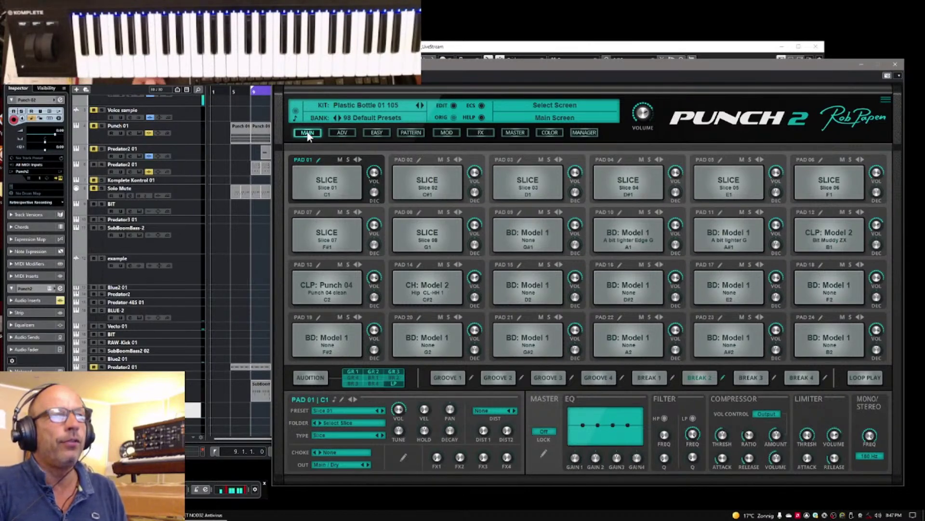
click(429, 160)
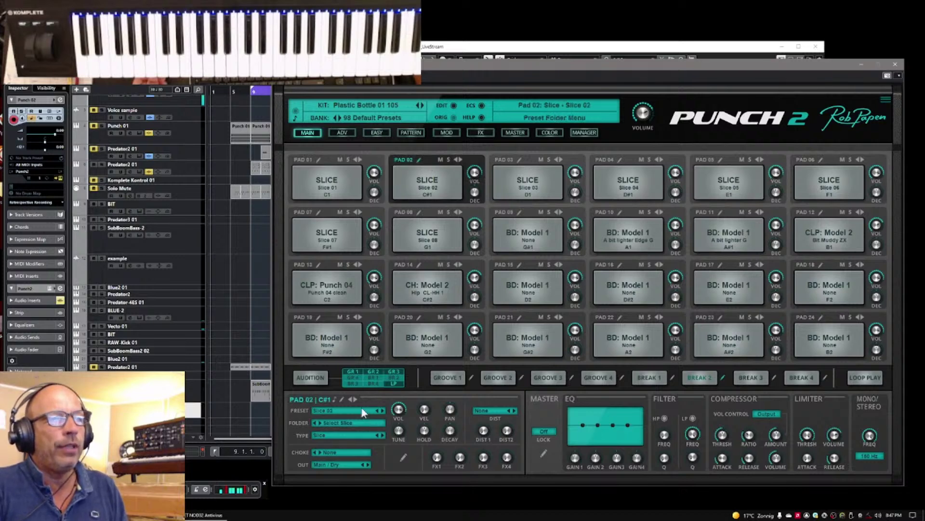
click(370, 163)
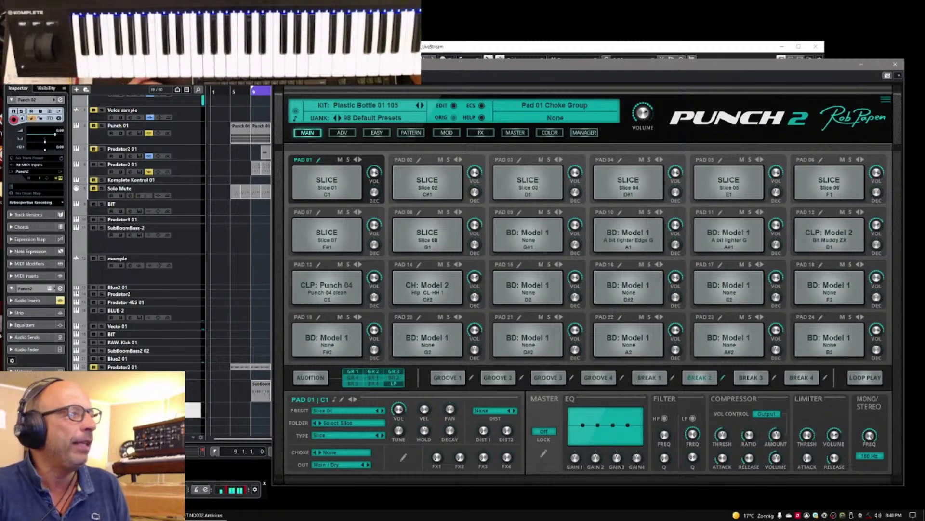
Select the SubBoomBass2 track in the Cubase project, play the looped section with a brief look at its instrument, and stop playback.
click(188, 390)
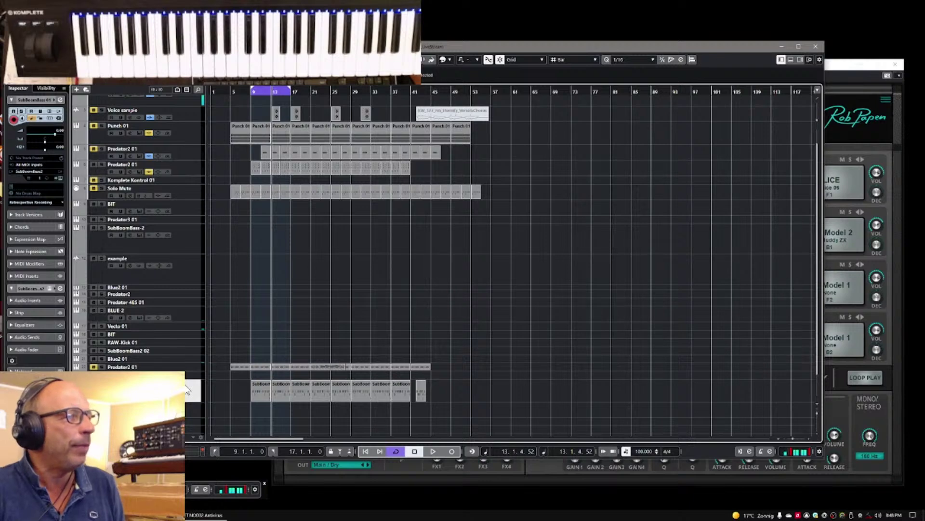
key(space)
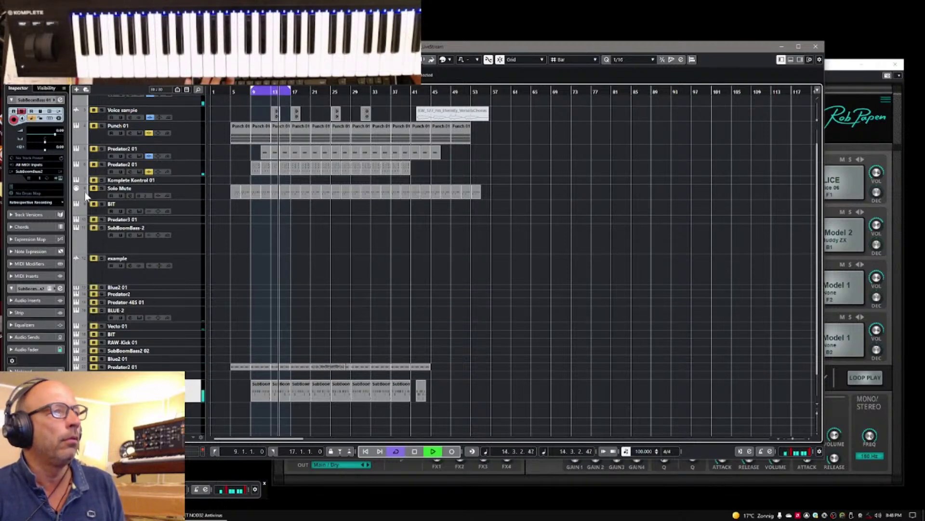
click(60, 178)
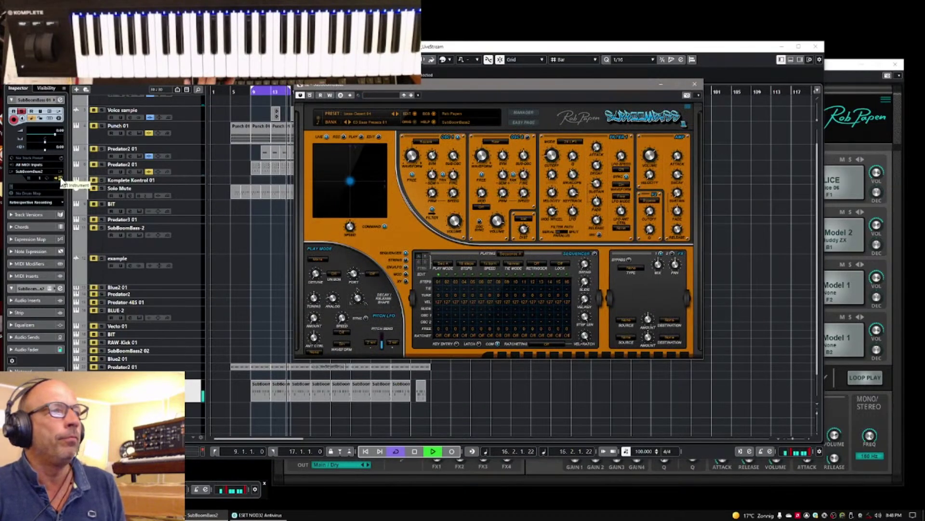
click(61, 178)
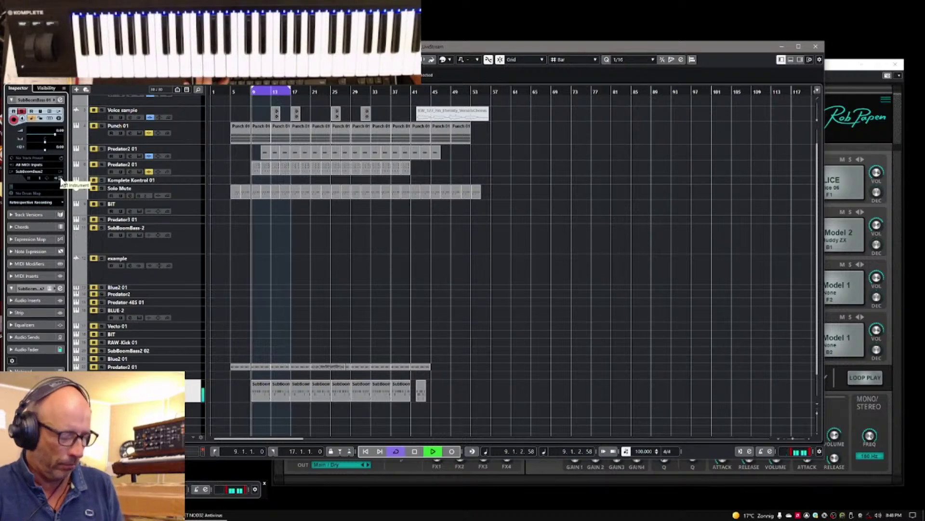
key(space)
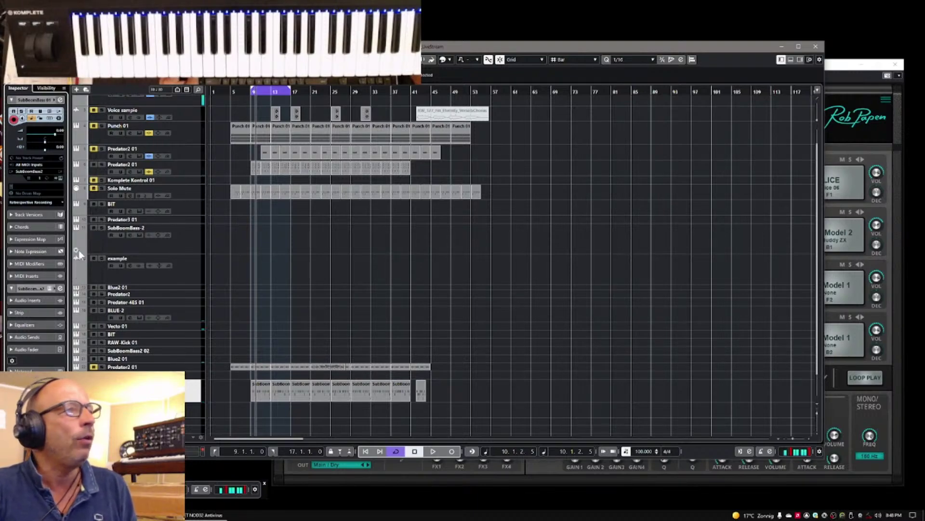
Open the SubBoomBass2 instrument, adjust its filter cutoff and start playback to hear the bass.
click(60, 178)
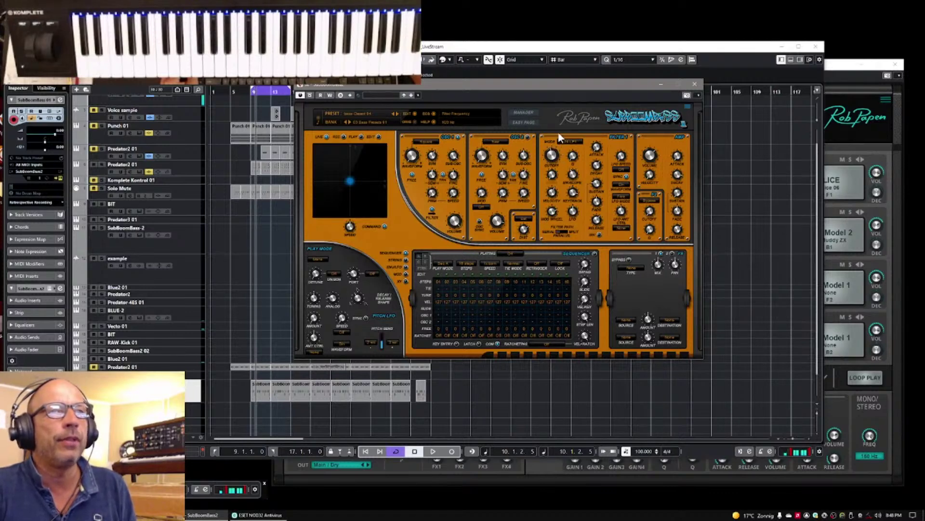
drag(555, 161, 556, 147)
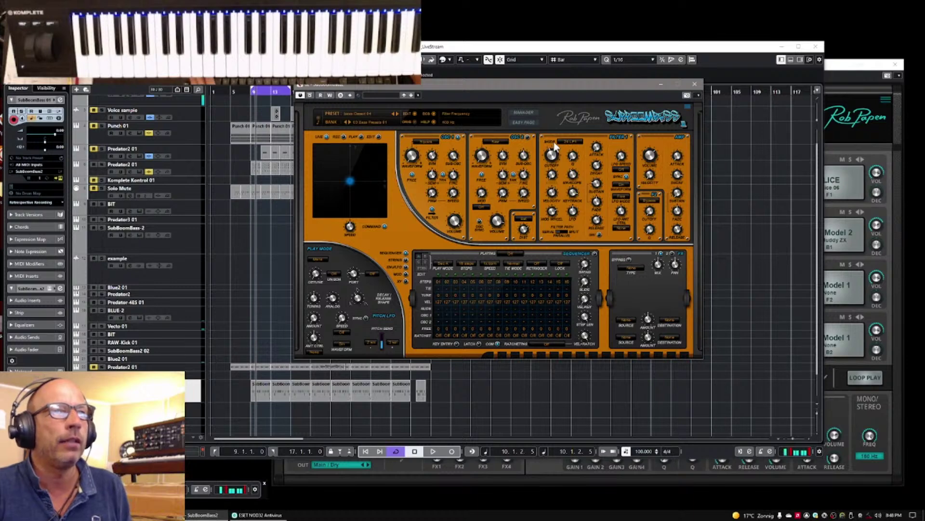
key(space)
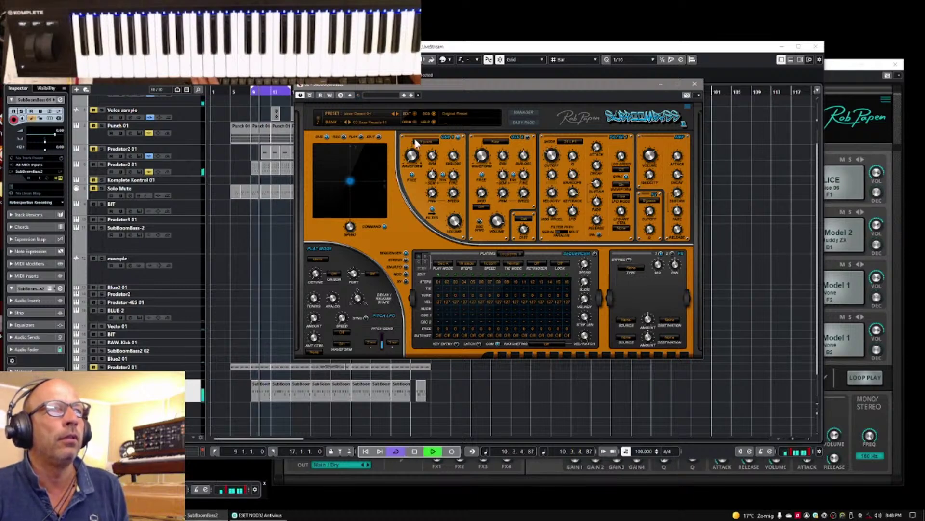
Stop playback, look over the SubBoomBass2 preset list, and load the bank 01 Rob Bank 01.
key(space)
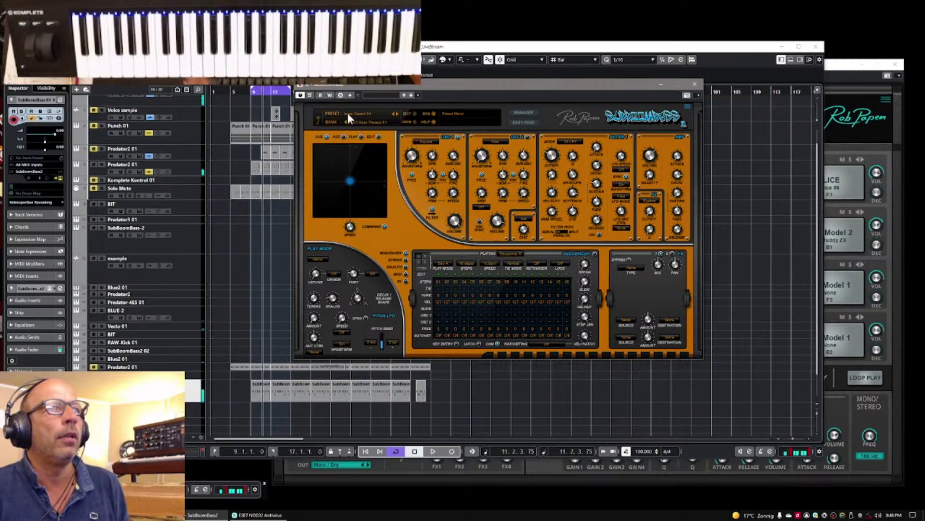
click(352, 112)
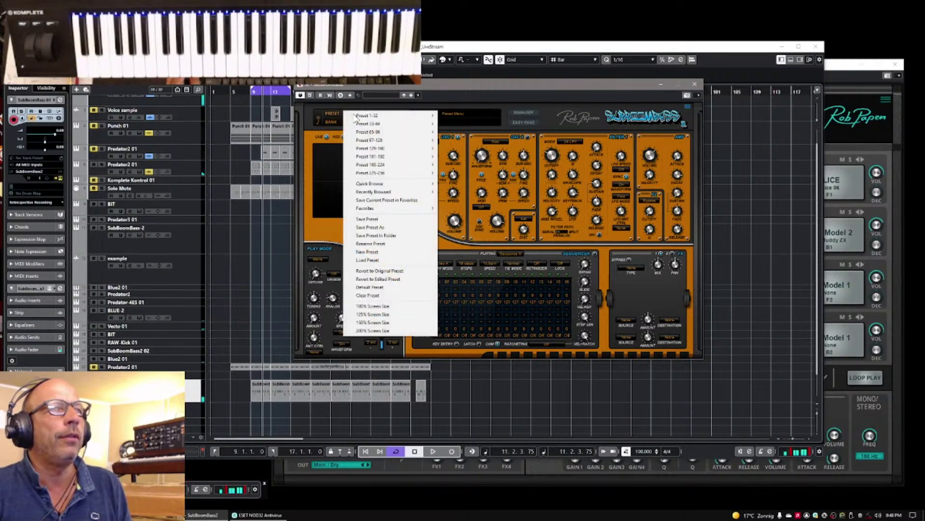
mouse_move(360, 118)
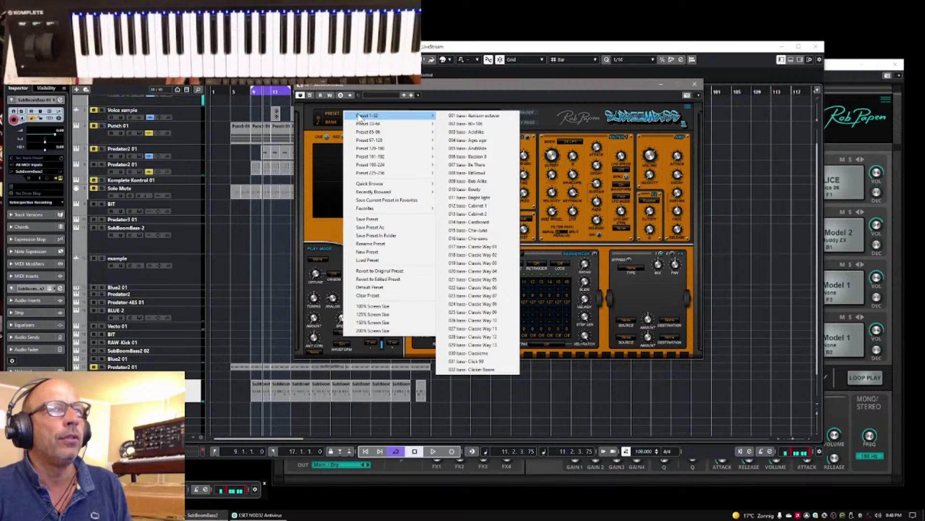
click(430, 97)
click(381, 124)
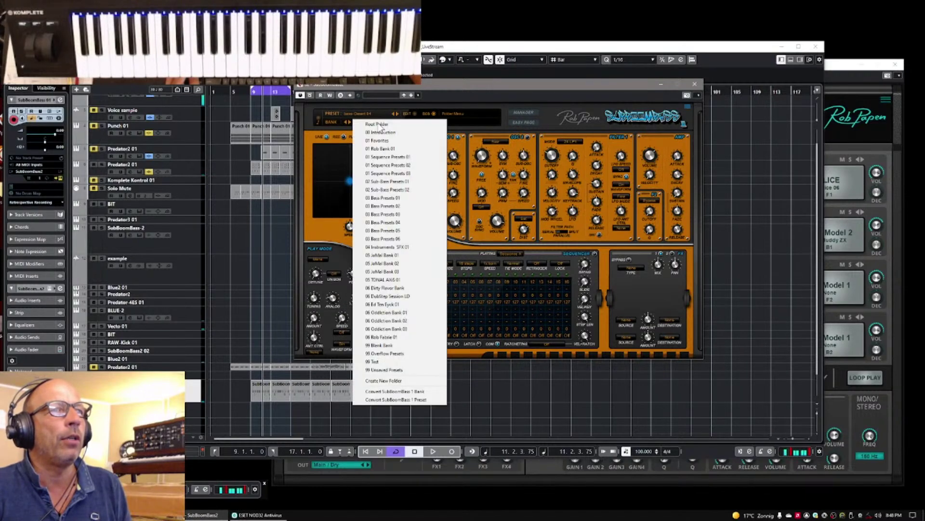
click(384, 149)
Load another bass preset from 01 Rob Bank 01 and audition it in looped playback with an adjusted filter cutoff.
click(366, 122)
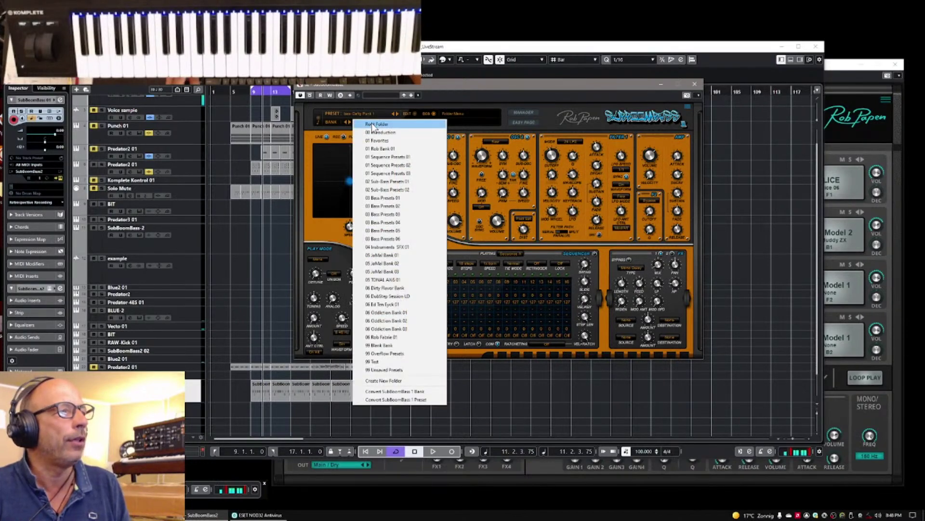
click(475, 99)
click(373, 113)
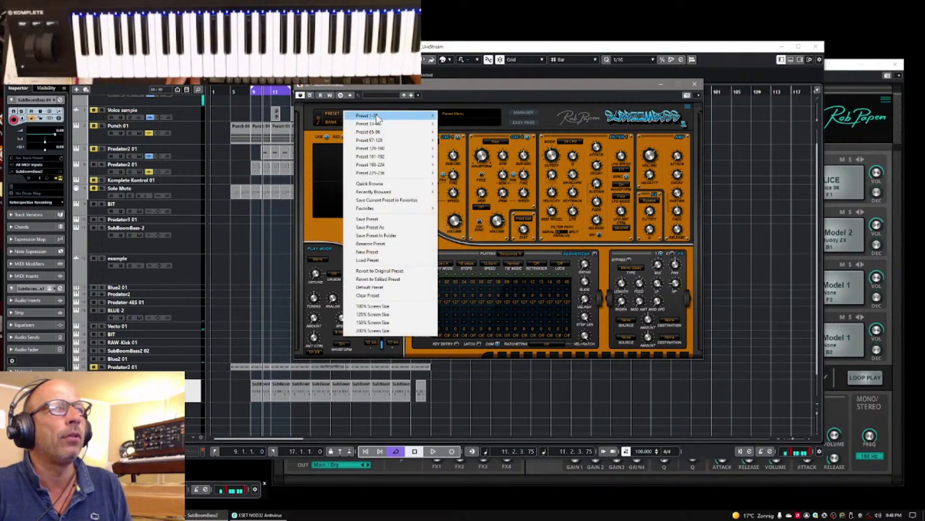
mouse_move(376, 114)
click(464, 124)
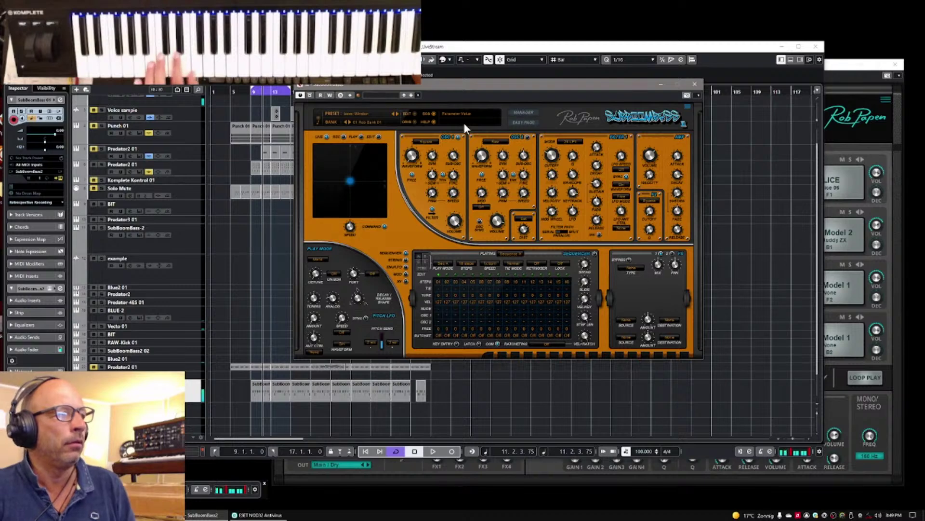
drag(553, 160, 560, 174)
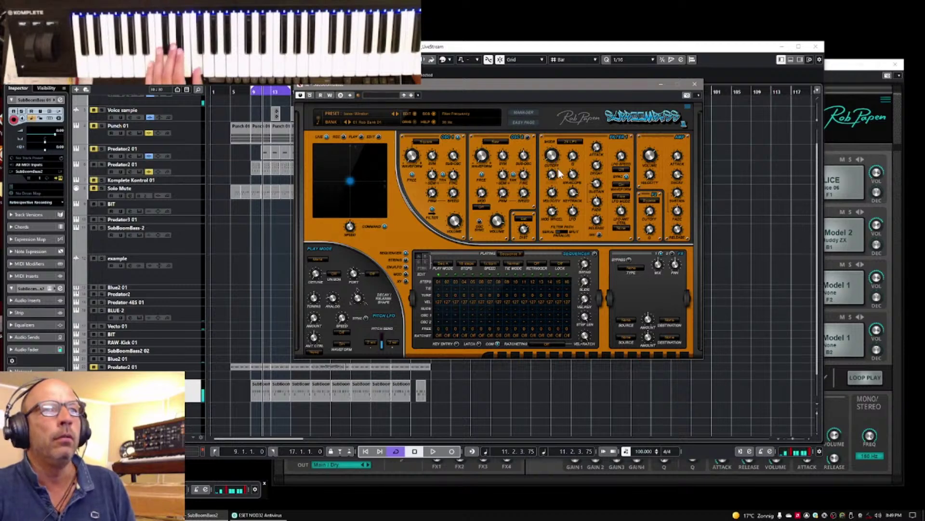
key(space)
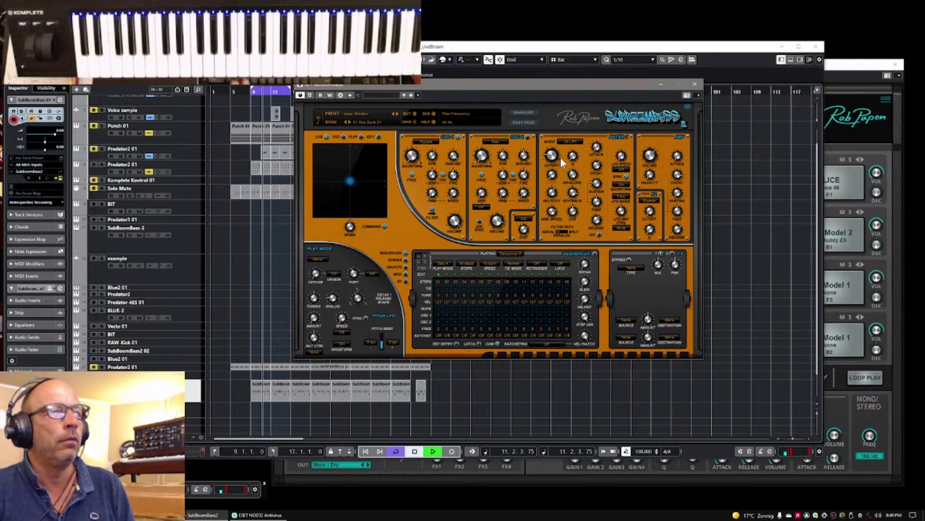
Select the Punch 02 track, bring up its Punch 2 window, and toggle the mute of the upper Predator2 01 track.
click(200, 409)
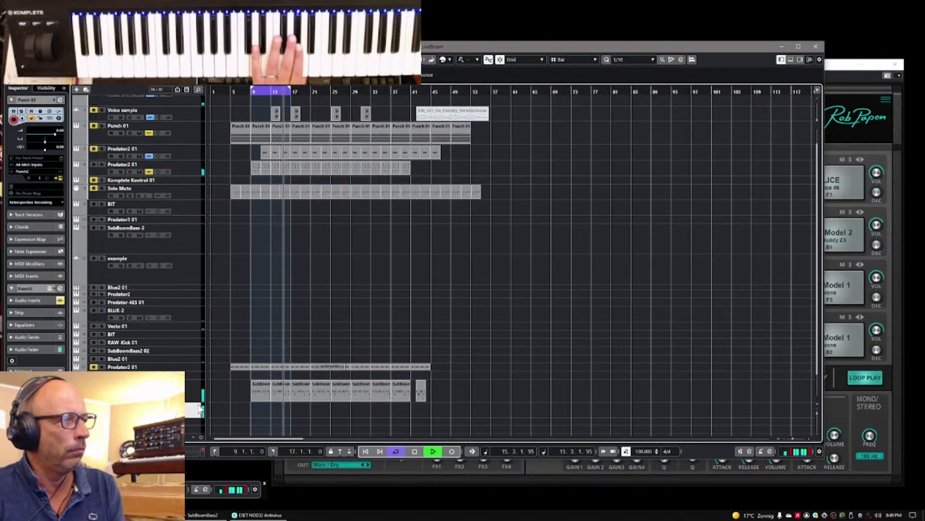
click(835, 67)
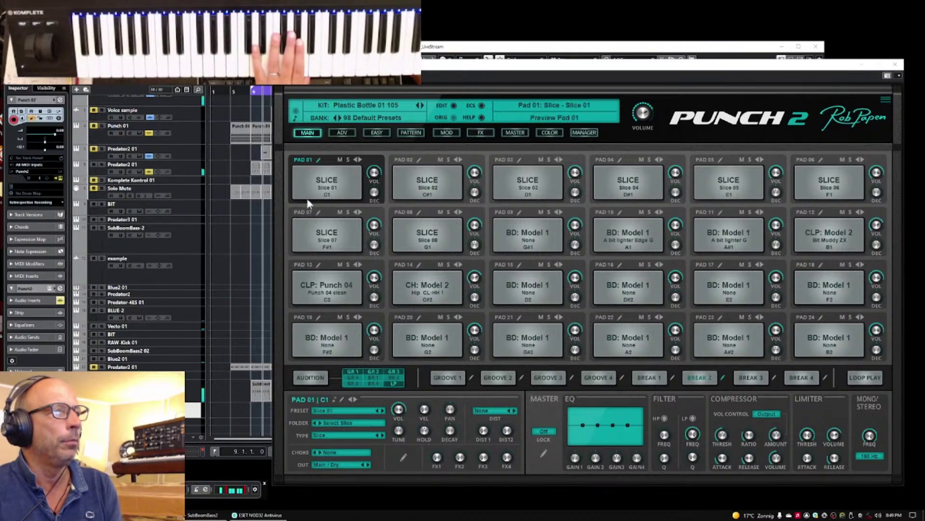
click(96, 149)
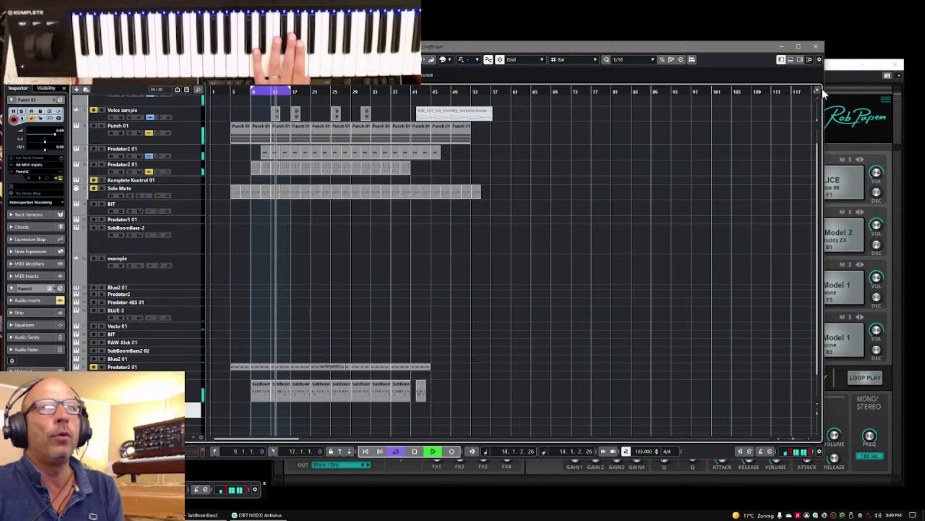
Return to the Punch 2 instrument and load the CR-78 plus kit from the 98 Default Presets bank.
click(838, 66)
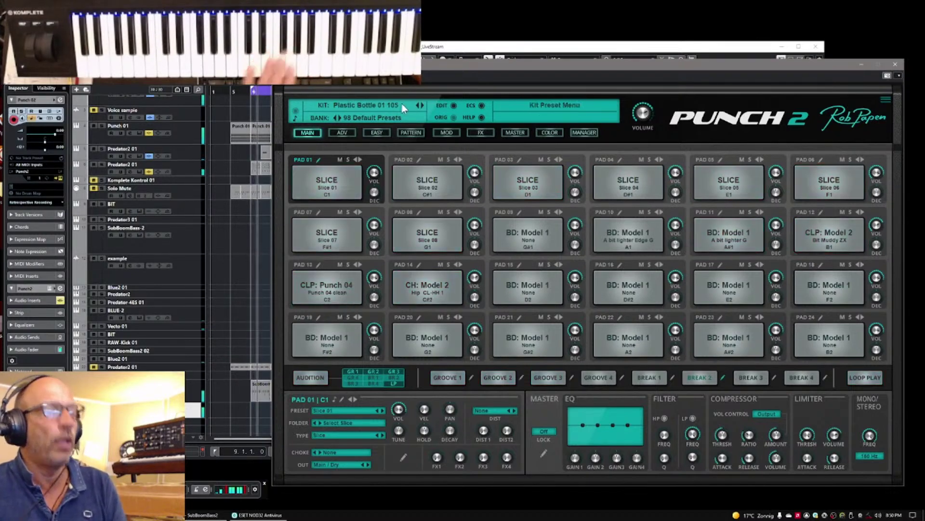
click(388, 104)
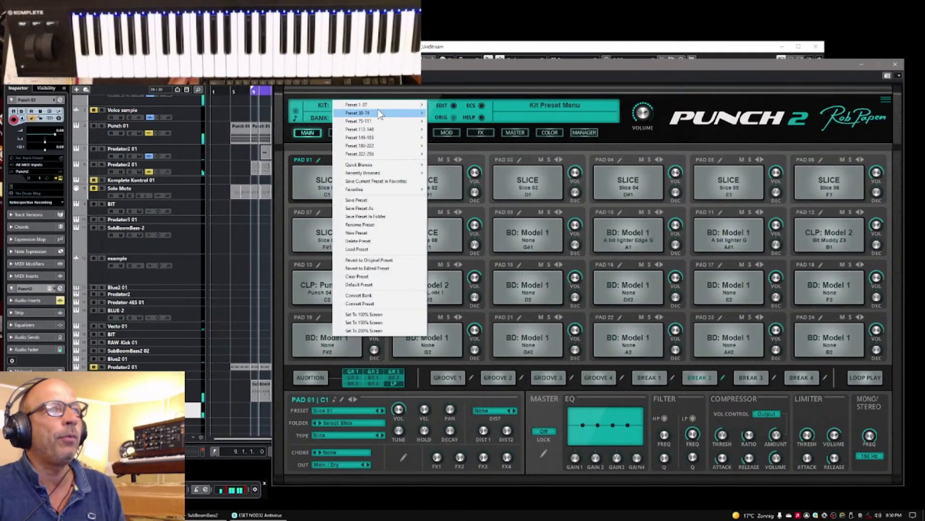
mouse_move(381, 107)
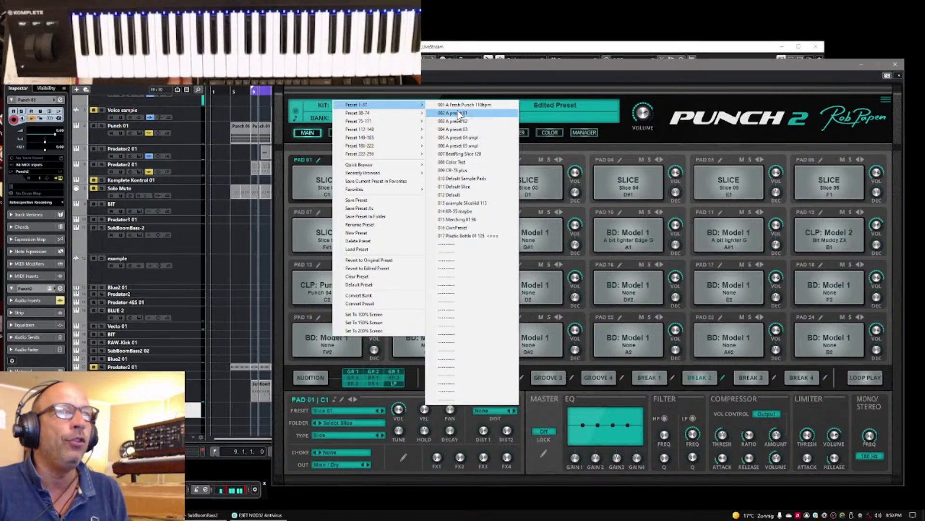
click(458, 169)
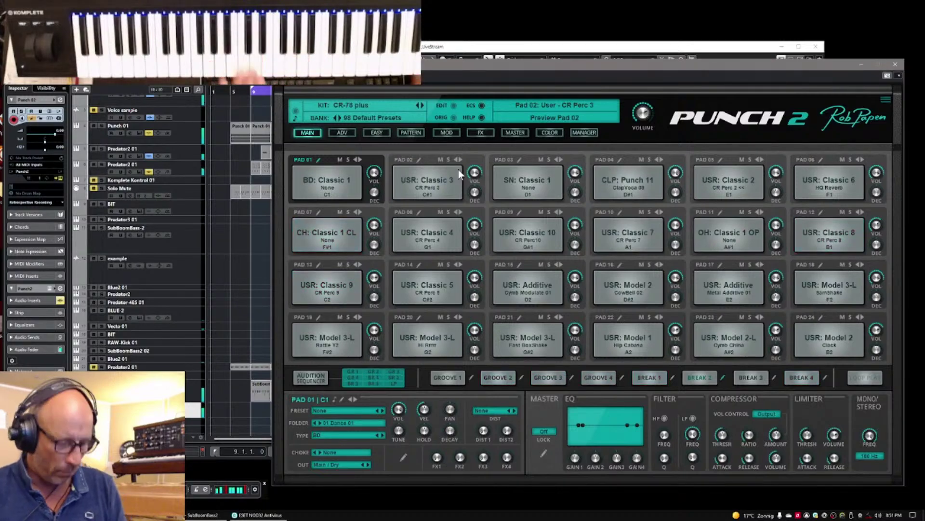
Load the KR-55 maybe kit and play its pads.
click(378, 103)
mouse_move(378, 103)
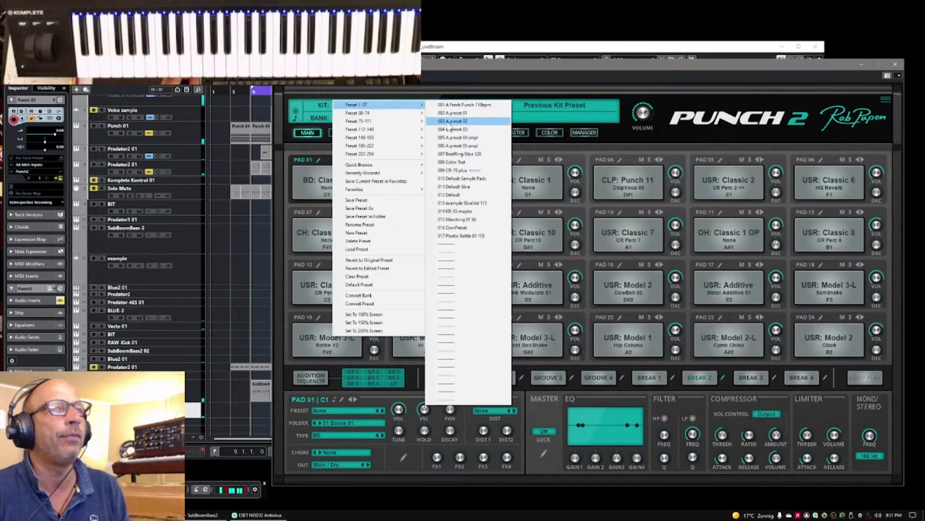
click(468, 212)
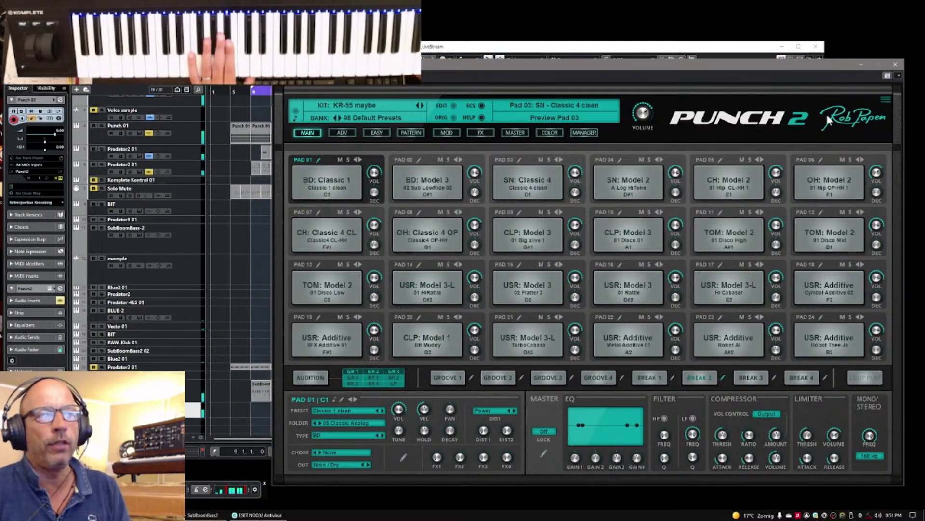
Show pad 23's advanced settings and switch its drum preset folder to 06 Cymbals 01.
click(721, 315)
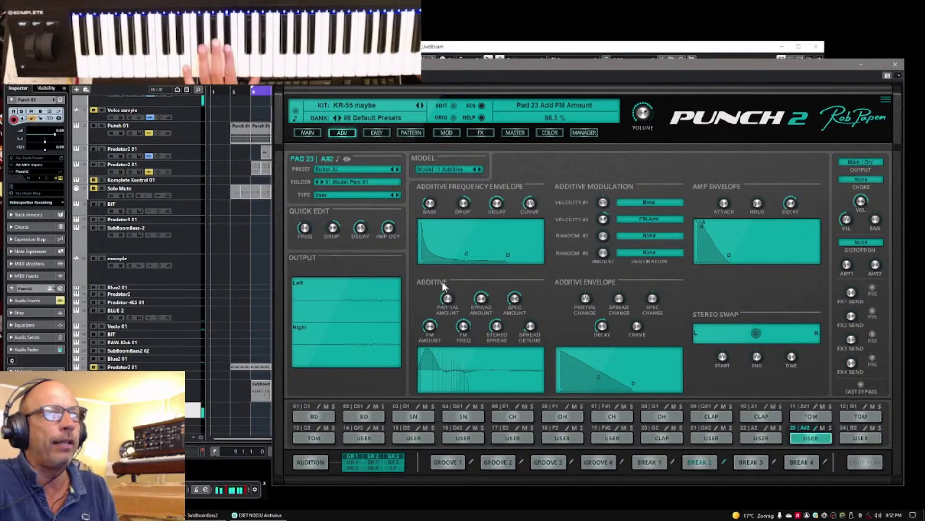
click(346, 182)
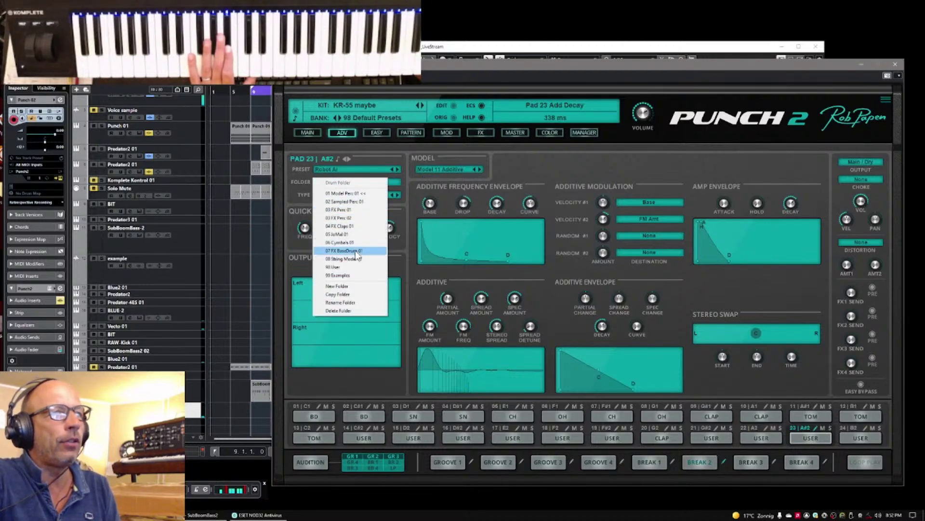
click(405, 222)
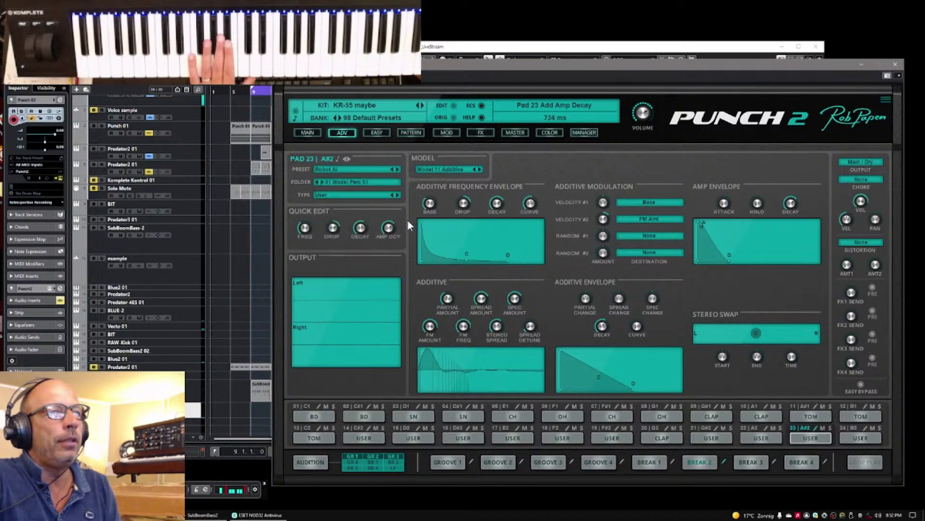
click(348, 180)
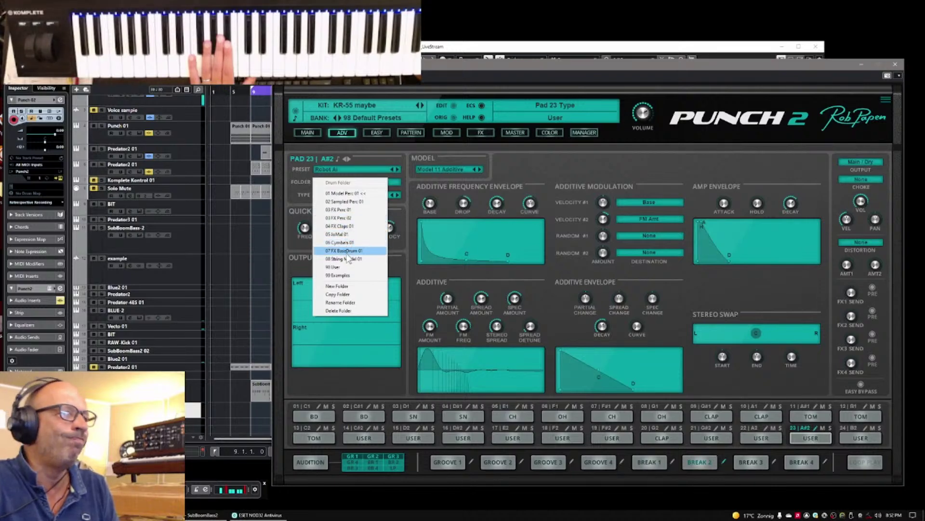
click(339, 243)
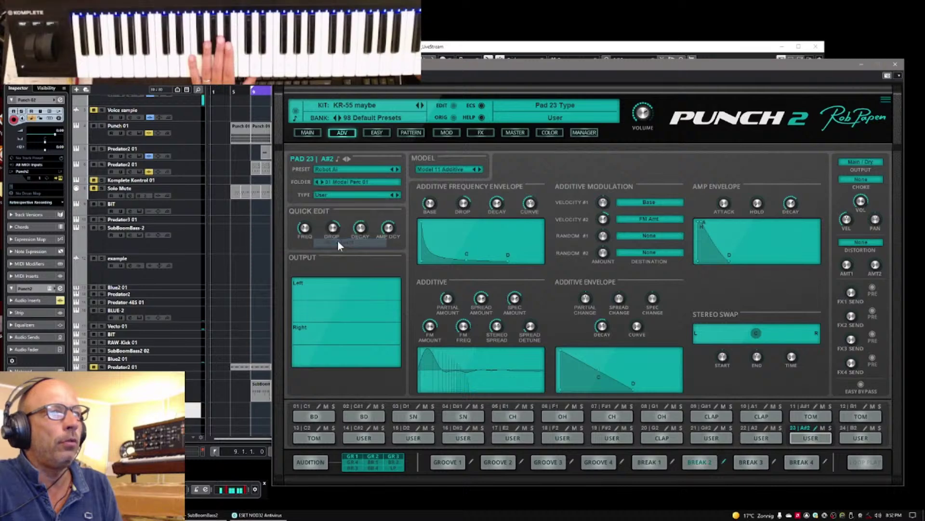
Go through pad 23's cymbal presets and load CymbFX rev 06.
click(336, 168)
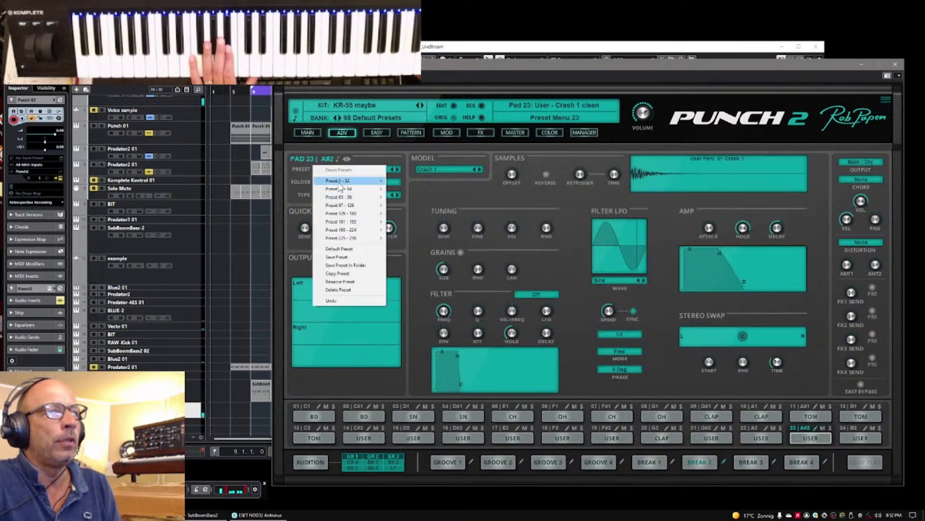
mouse_move(340, 190)
click(409, 189)
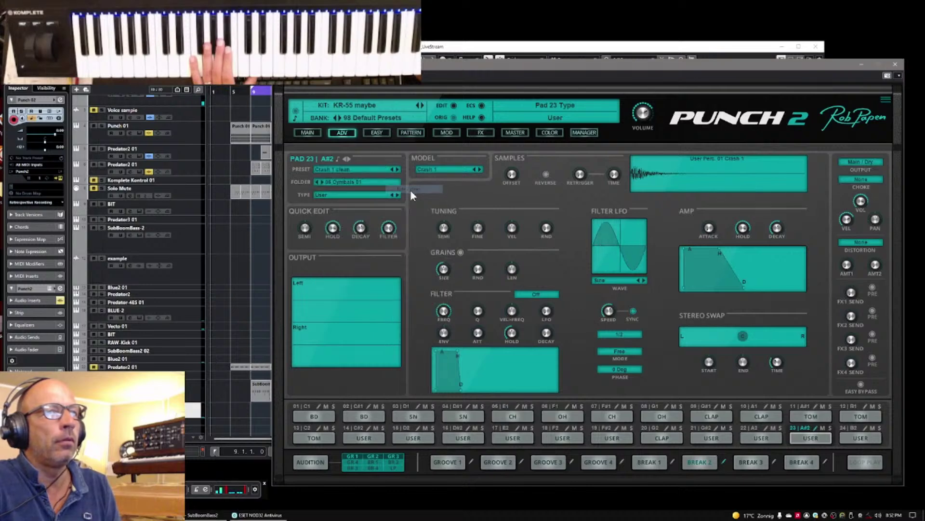
click(393, 169)
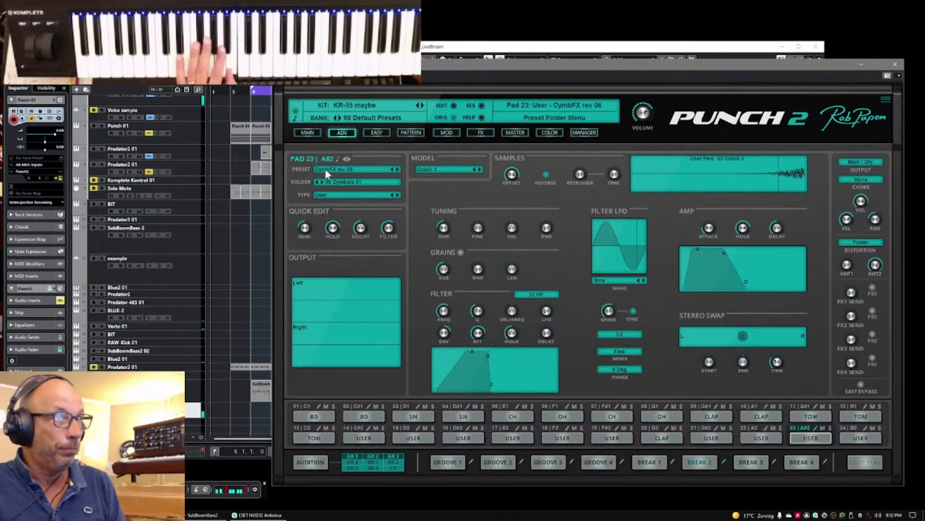
Move on to pad 24, set its type to Clap and its preset folder to 02 SampleBased 01.
click(347, 158)
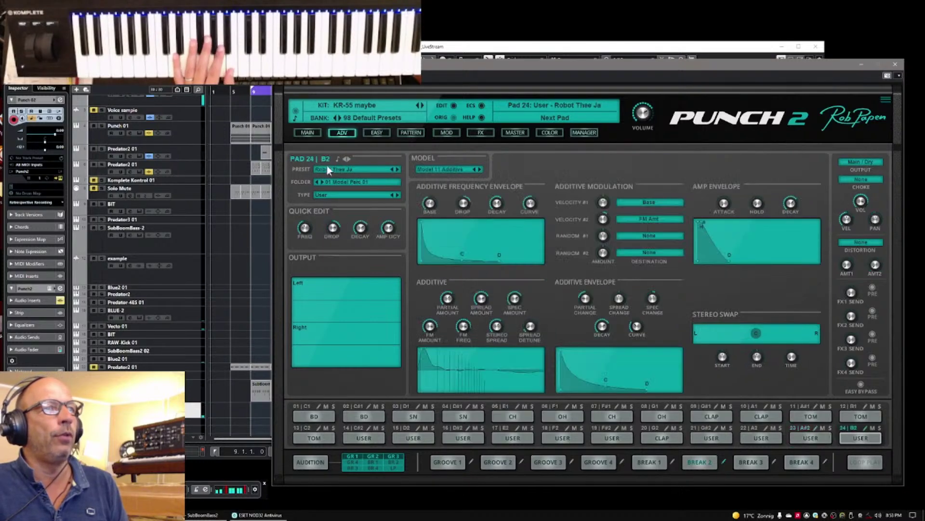
click(331, 196)
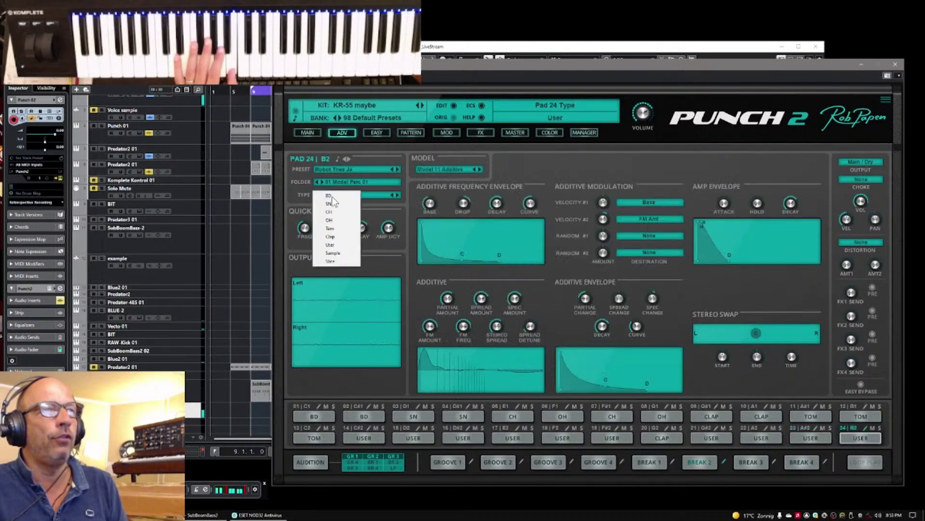
click(330, 237)
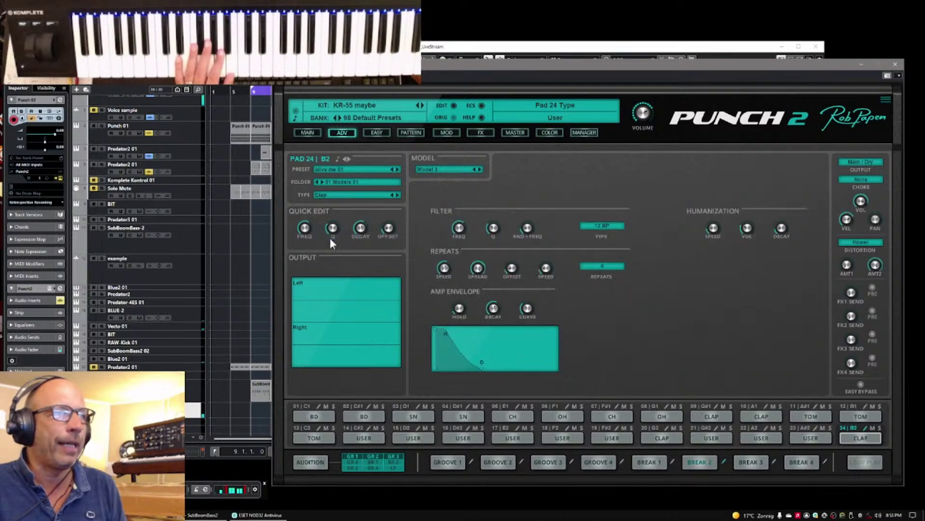
click(342, 182)
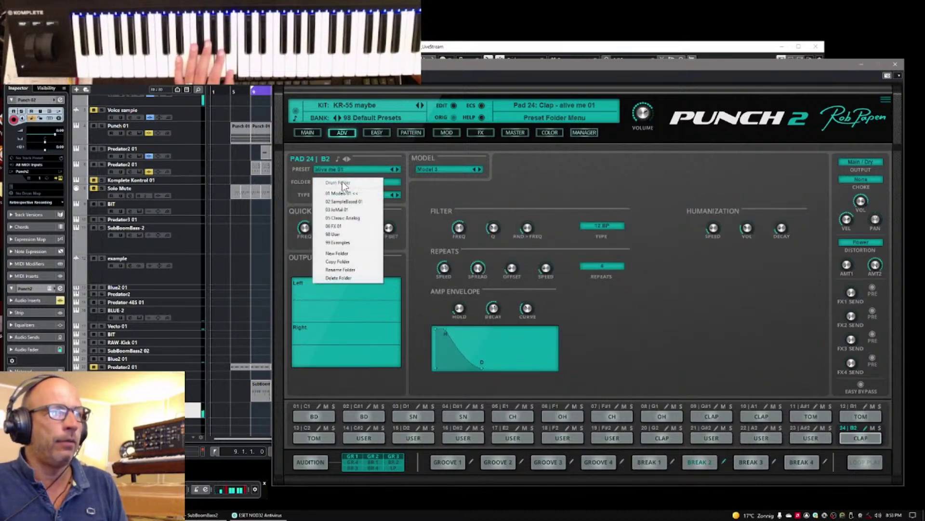
click(344, 201)
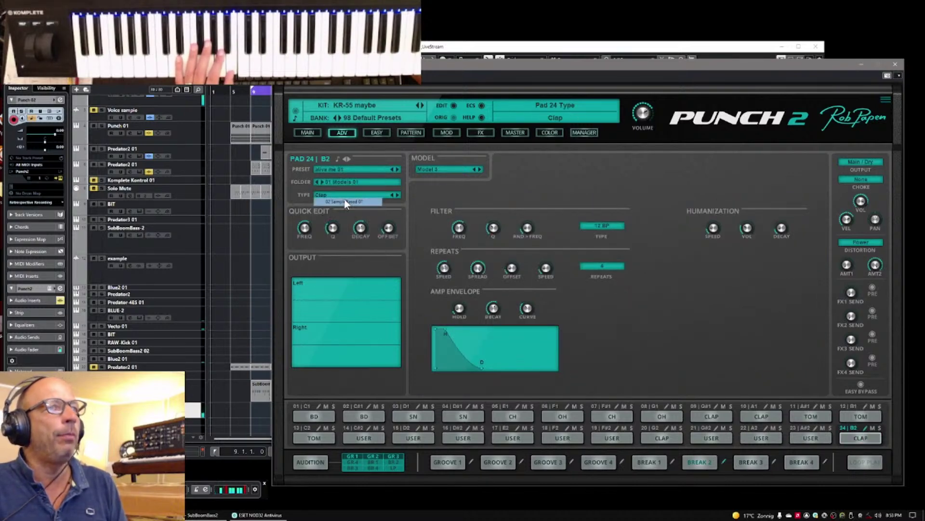
Load Mike Punch 2 on pad 24 and step through the following clap presets to Punch 01 clean.
click(343, 172)
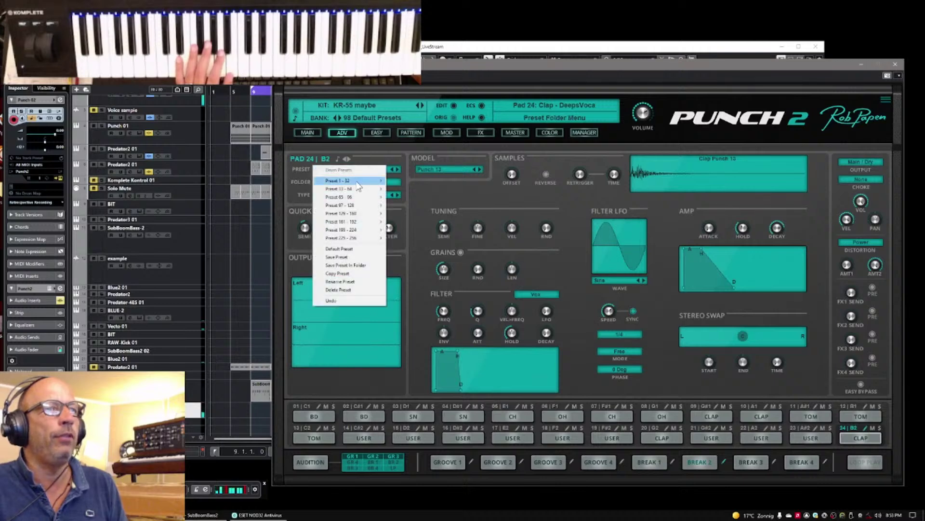
mouse_move(347, 180)
click(412, 255)
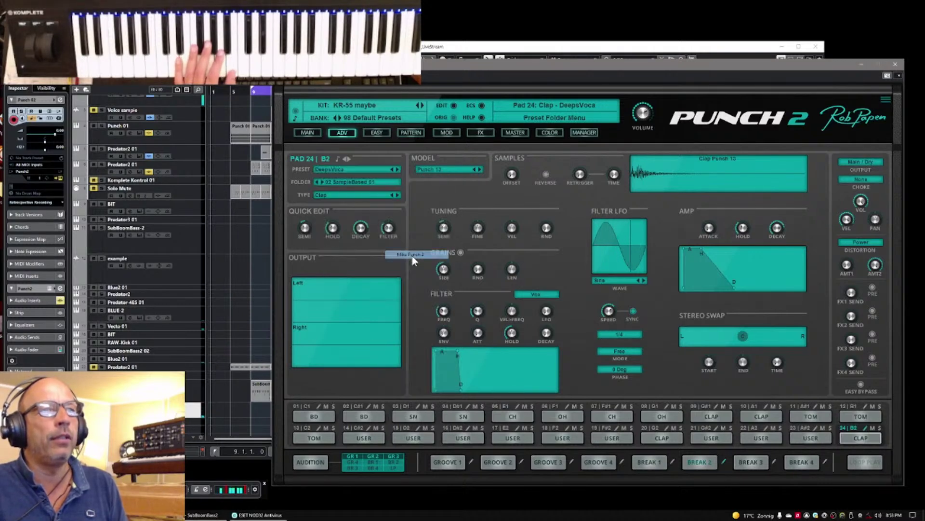
click(397, 170)
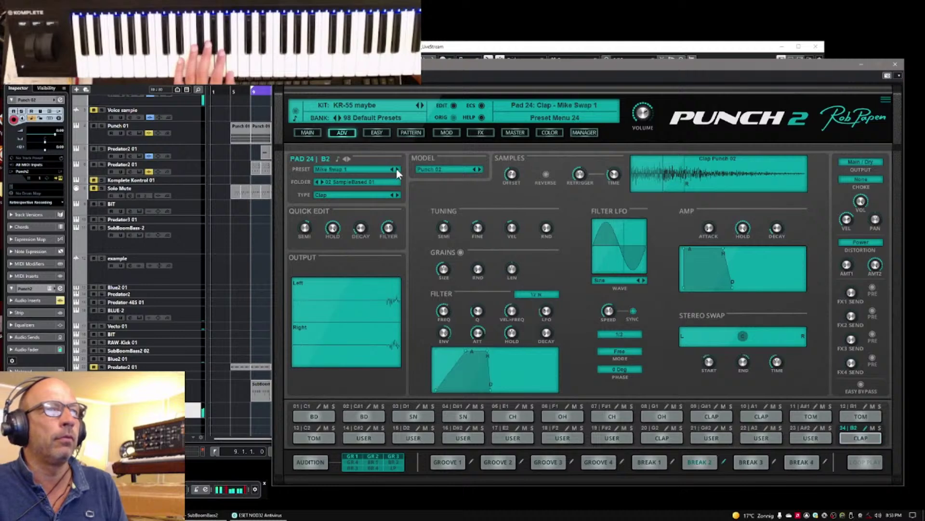
click(397, 170)
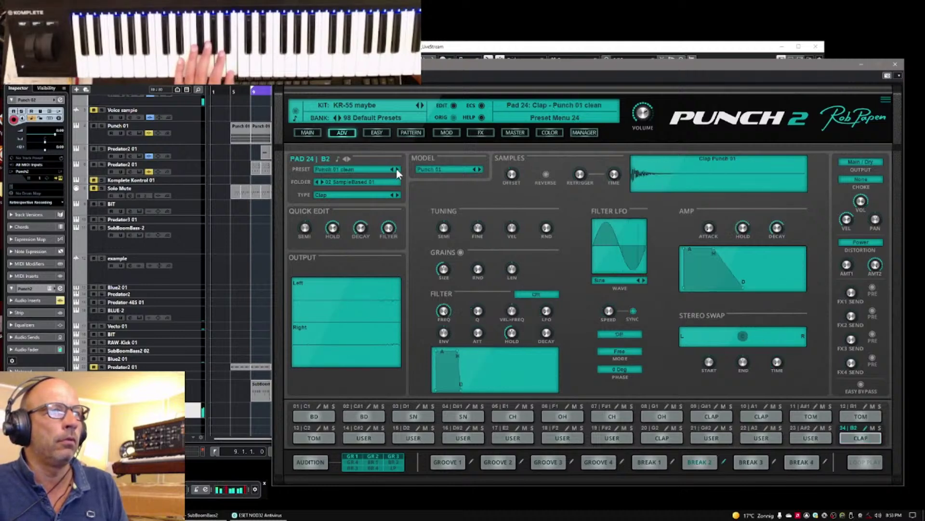
Step through pad 24's clap presets, past Punch 06 clean, Punch 07 02 and Punch 07 clean, to Punch 08 clean.
click(397, 169)
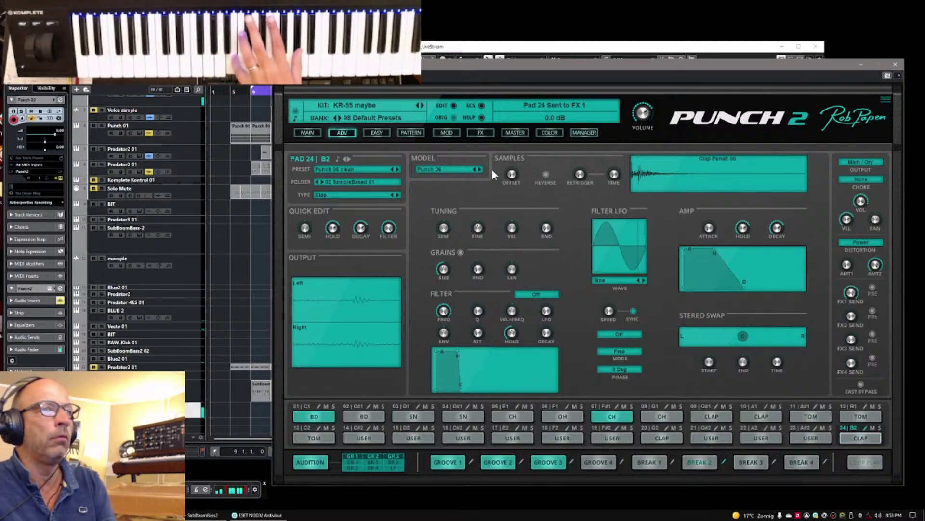
click(397, 169)
click(397, 170)
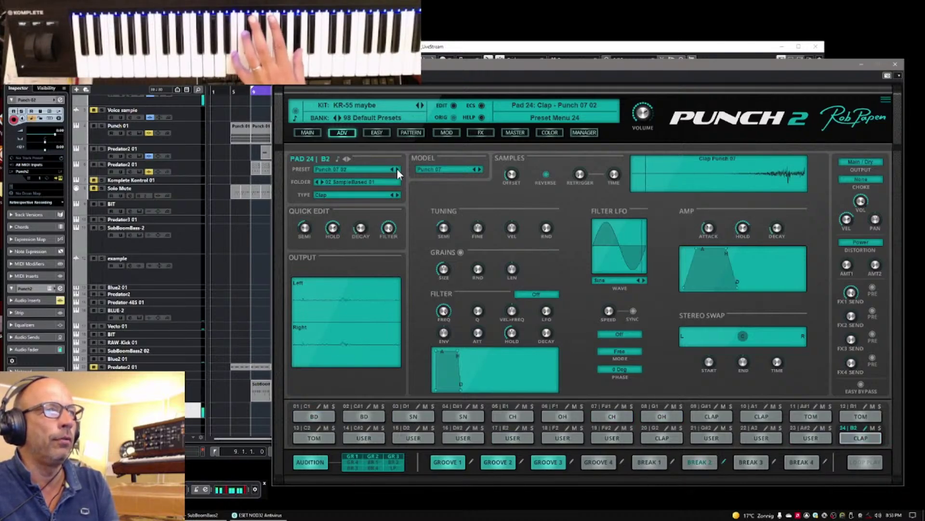
click(398, 169)
click(398, 169)
click(397, 169)
click(397, 169)
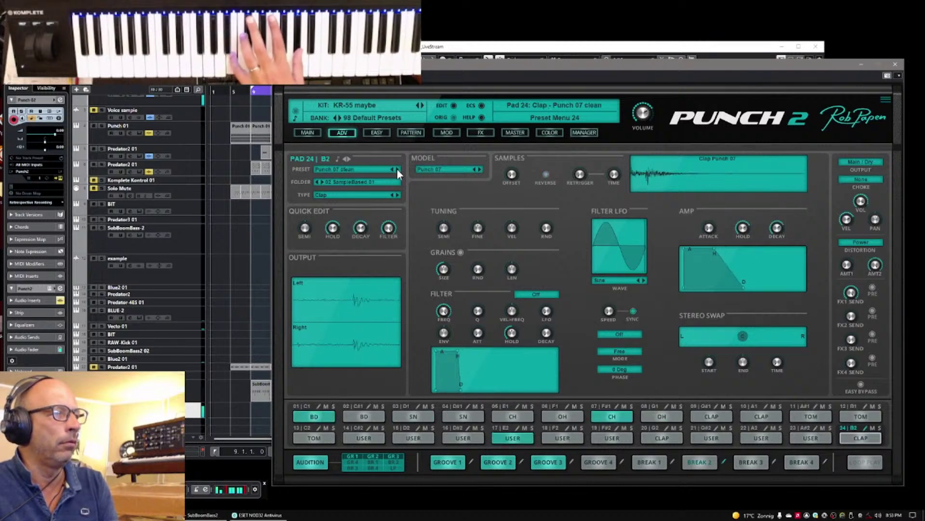
click(397, 169)
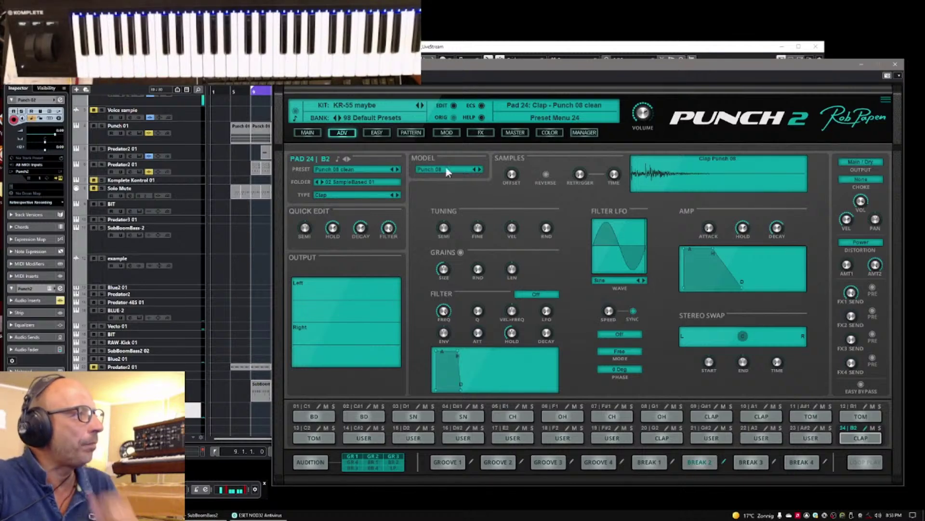
Look at the kit preset manager with its presets and kit banks and return to the main pad overview.
click(310, 134)
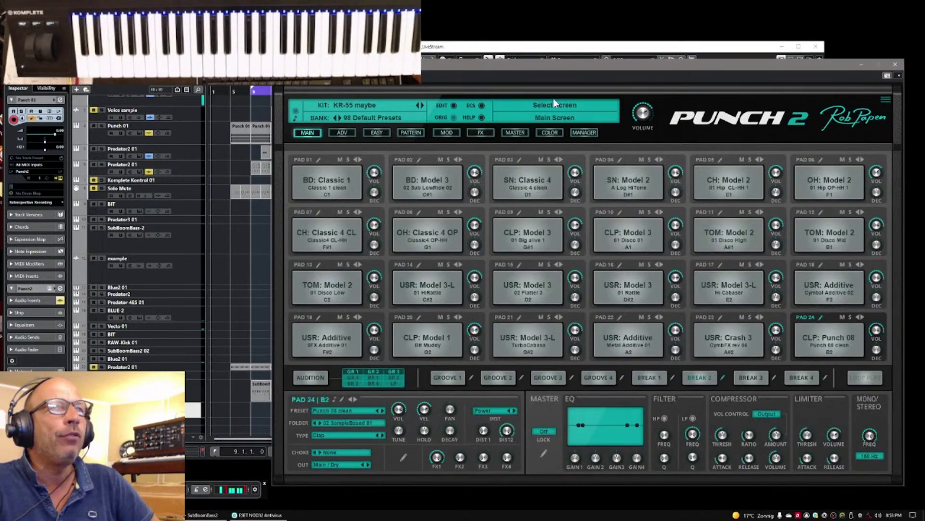
click(584, 133)
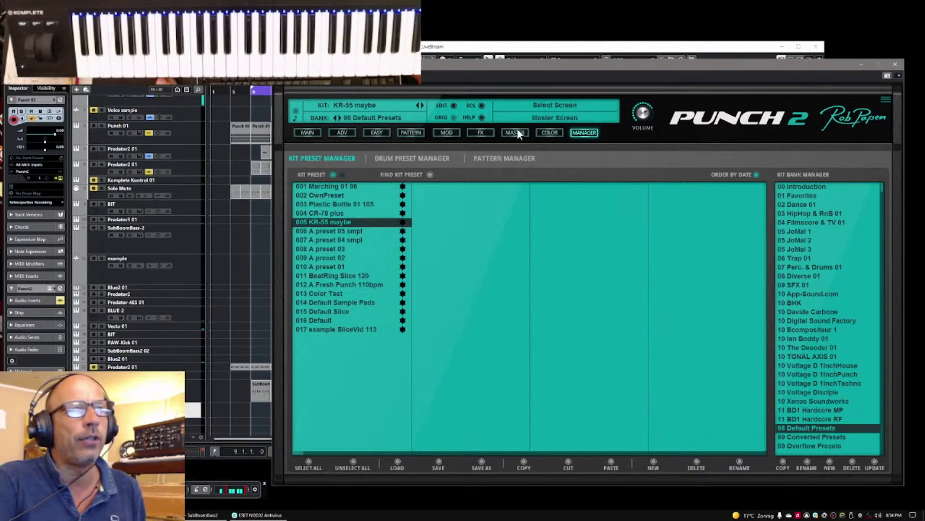
click(306, 132)
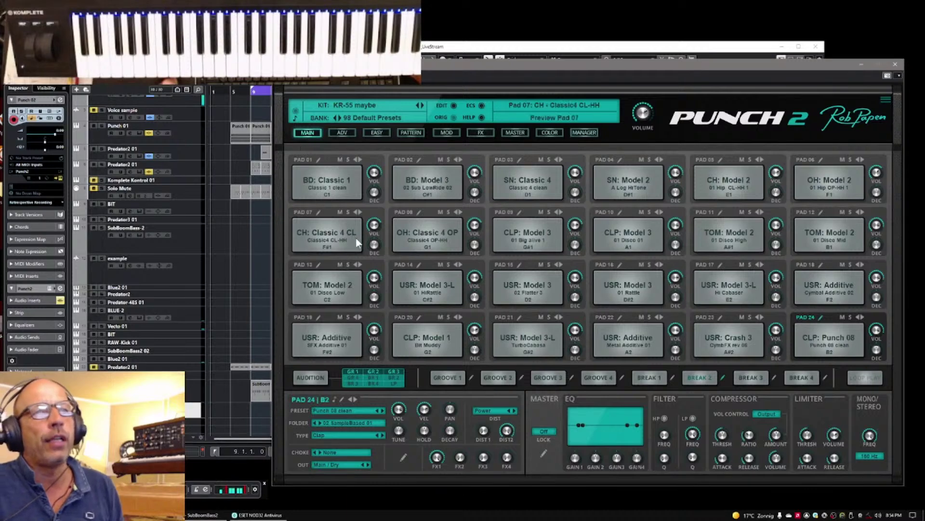
Select pad 2 of the kit and change its drum type to SN.
click(431, 161)
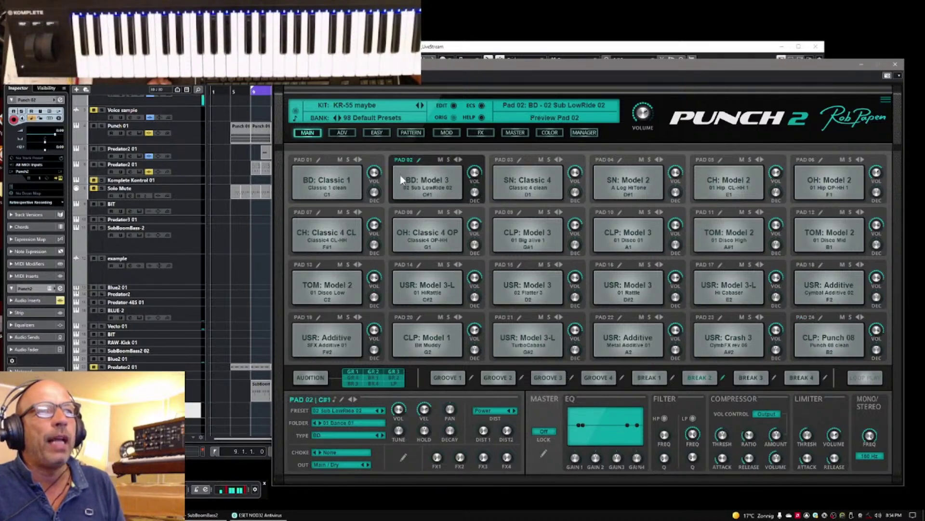
click(341, 433)
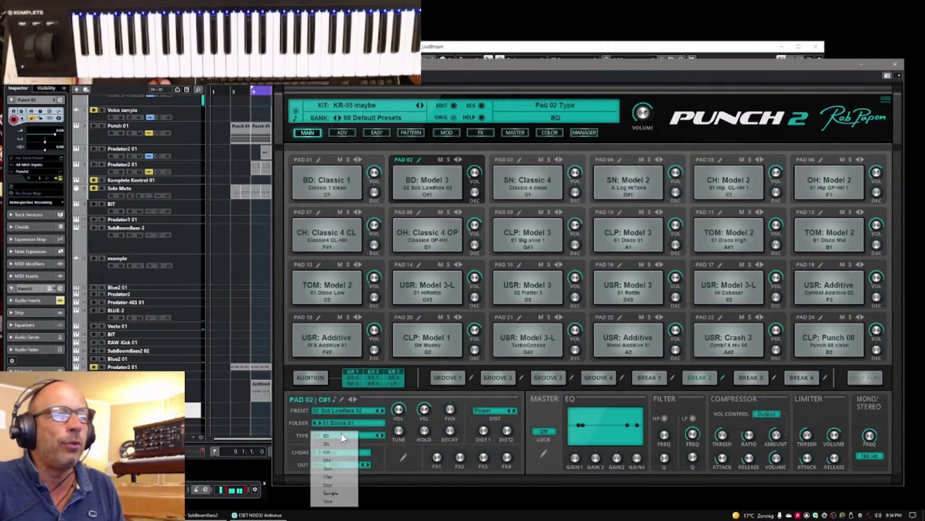
click(341, 443)
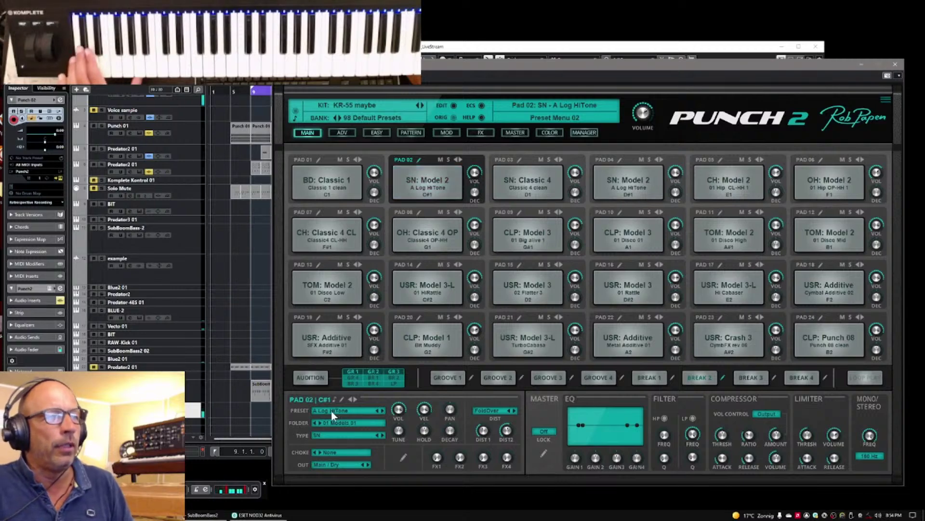
Load the snare preset Bright Light on pad 2 and raise the pad's FX1 send.
click(382, 410)
click(382, 410)
drag(437, 457, 458, 426)
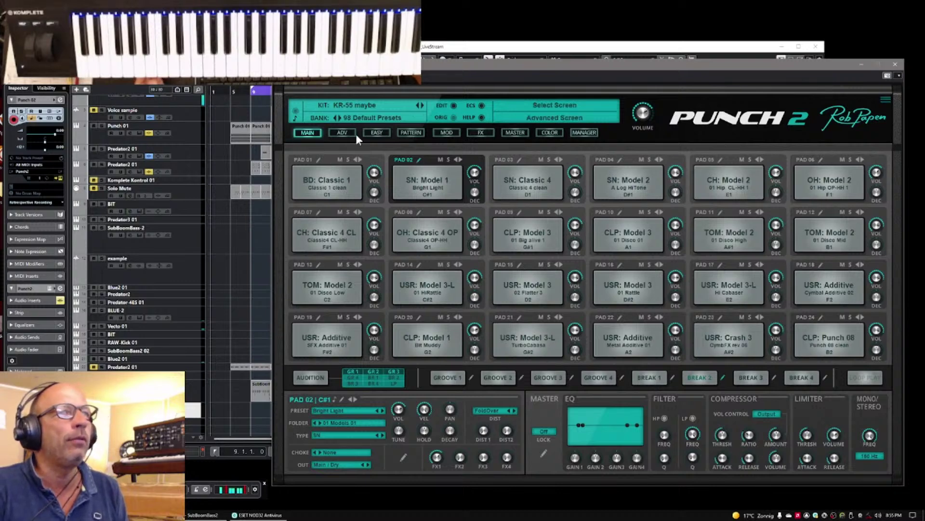
Load the kit preset Marching 01 96 from the 98 Default Presets bank, show its pads and minimize the Cubase project window.
click(299, 160)
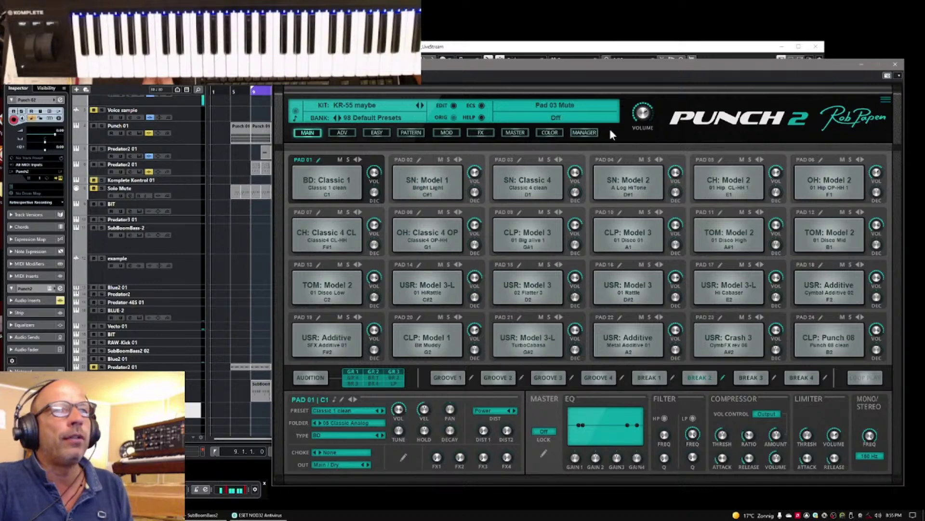
click(583, 133)
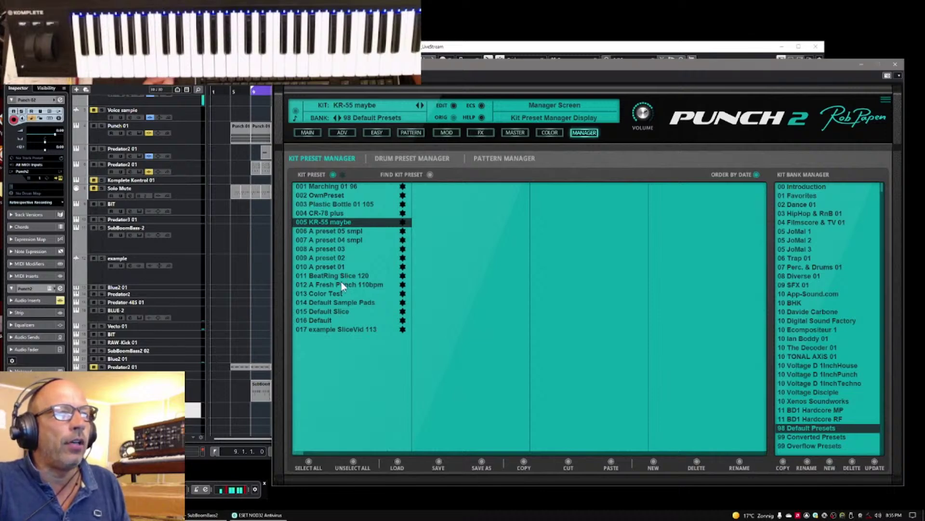
click(329, 188)
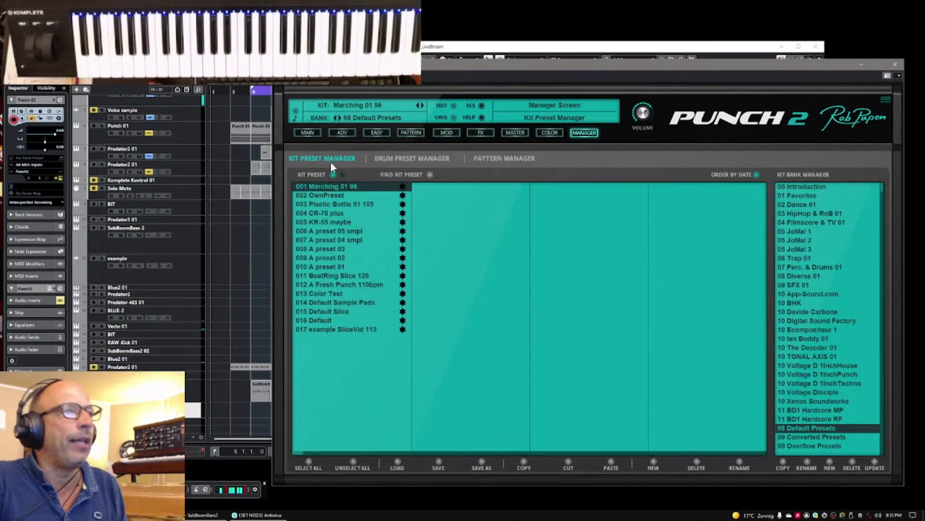
click(308, 133)
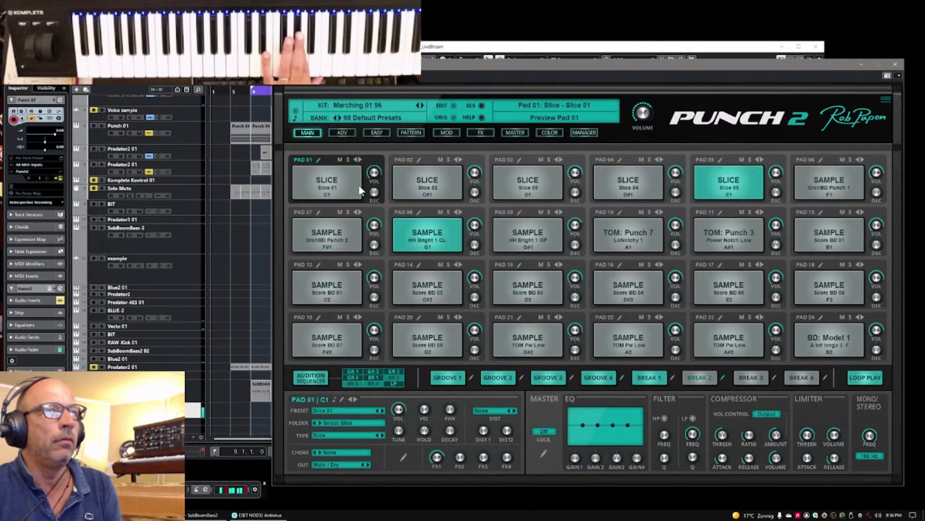
click(781, 46)
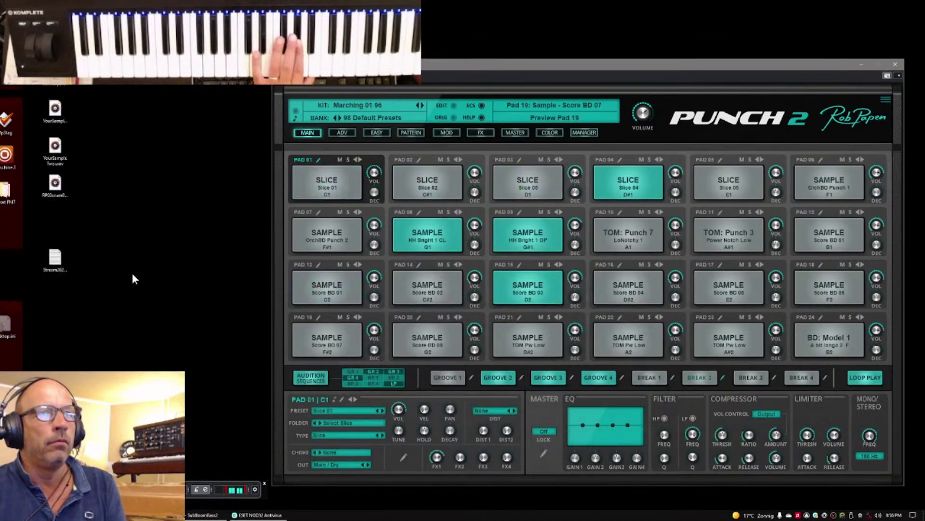